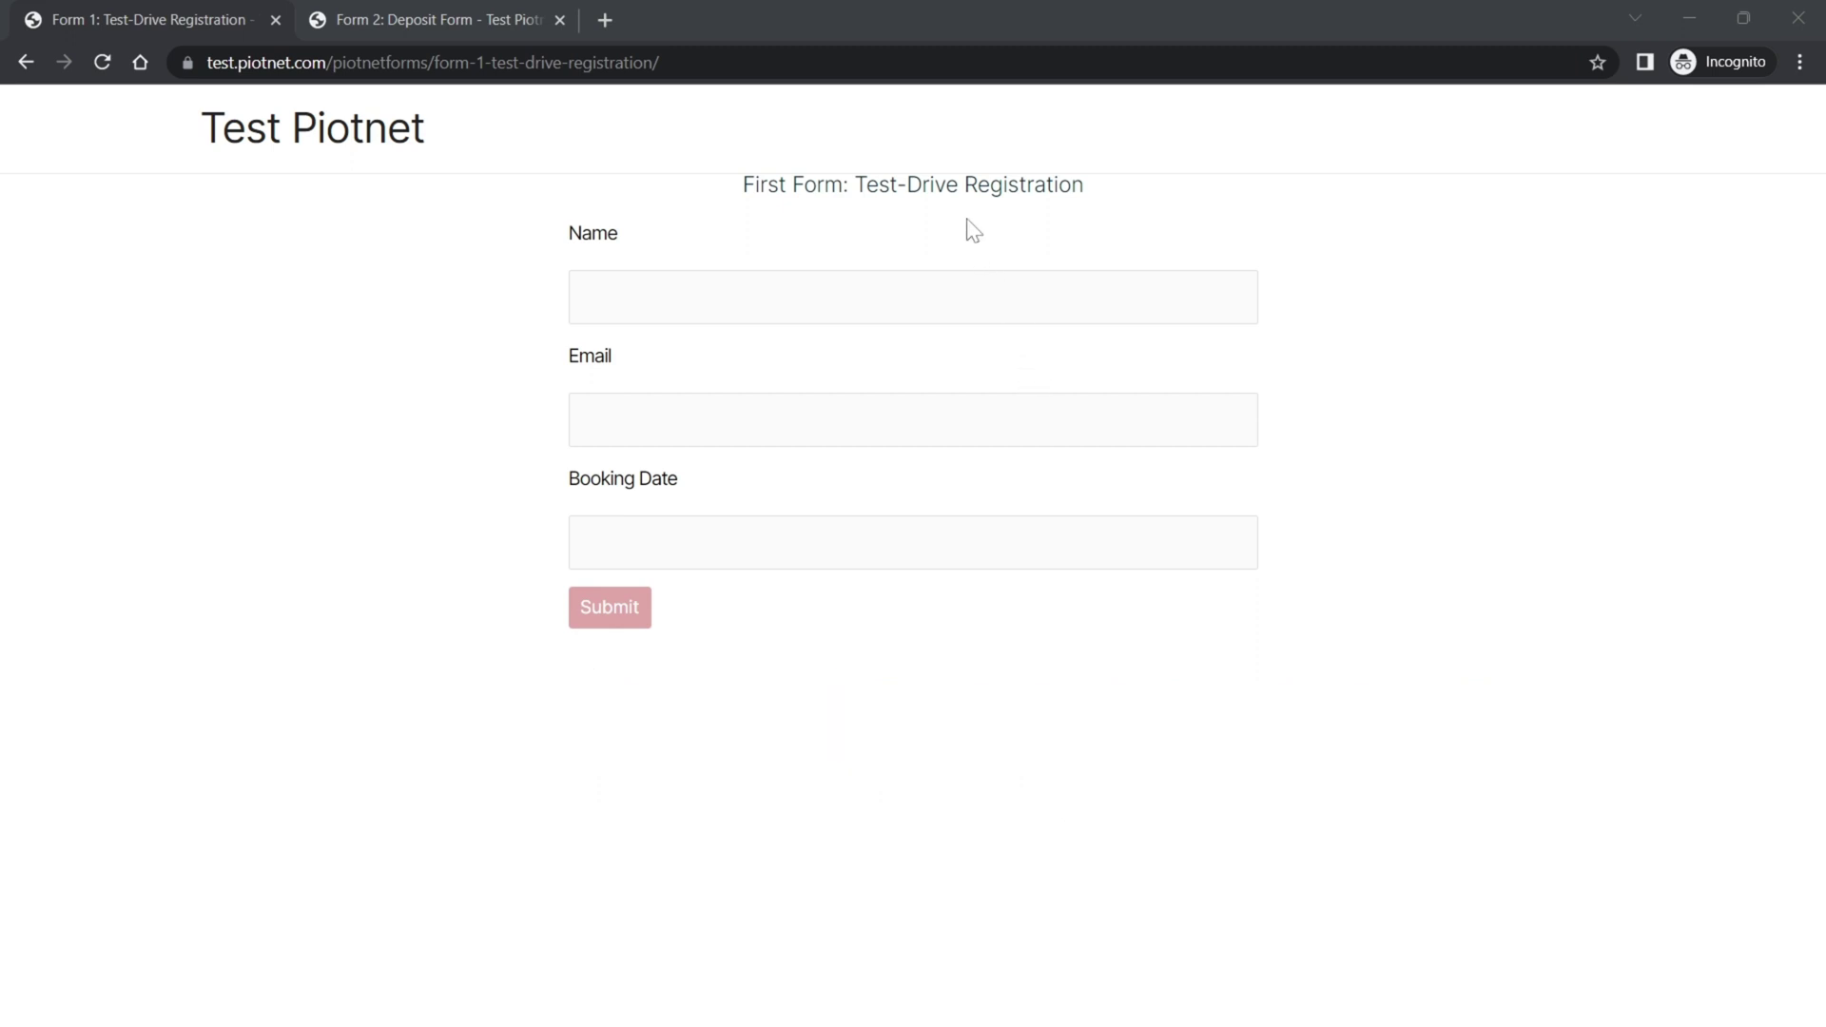
- Glance at the Deposit Form, then highlight the Test-Drive Registration form's Name and Email labels
left_click(457, 20)
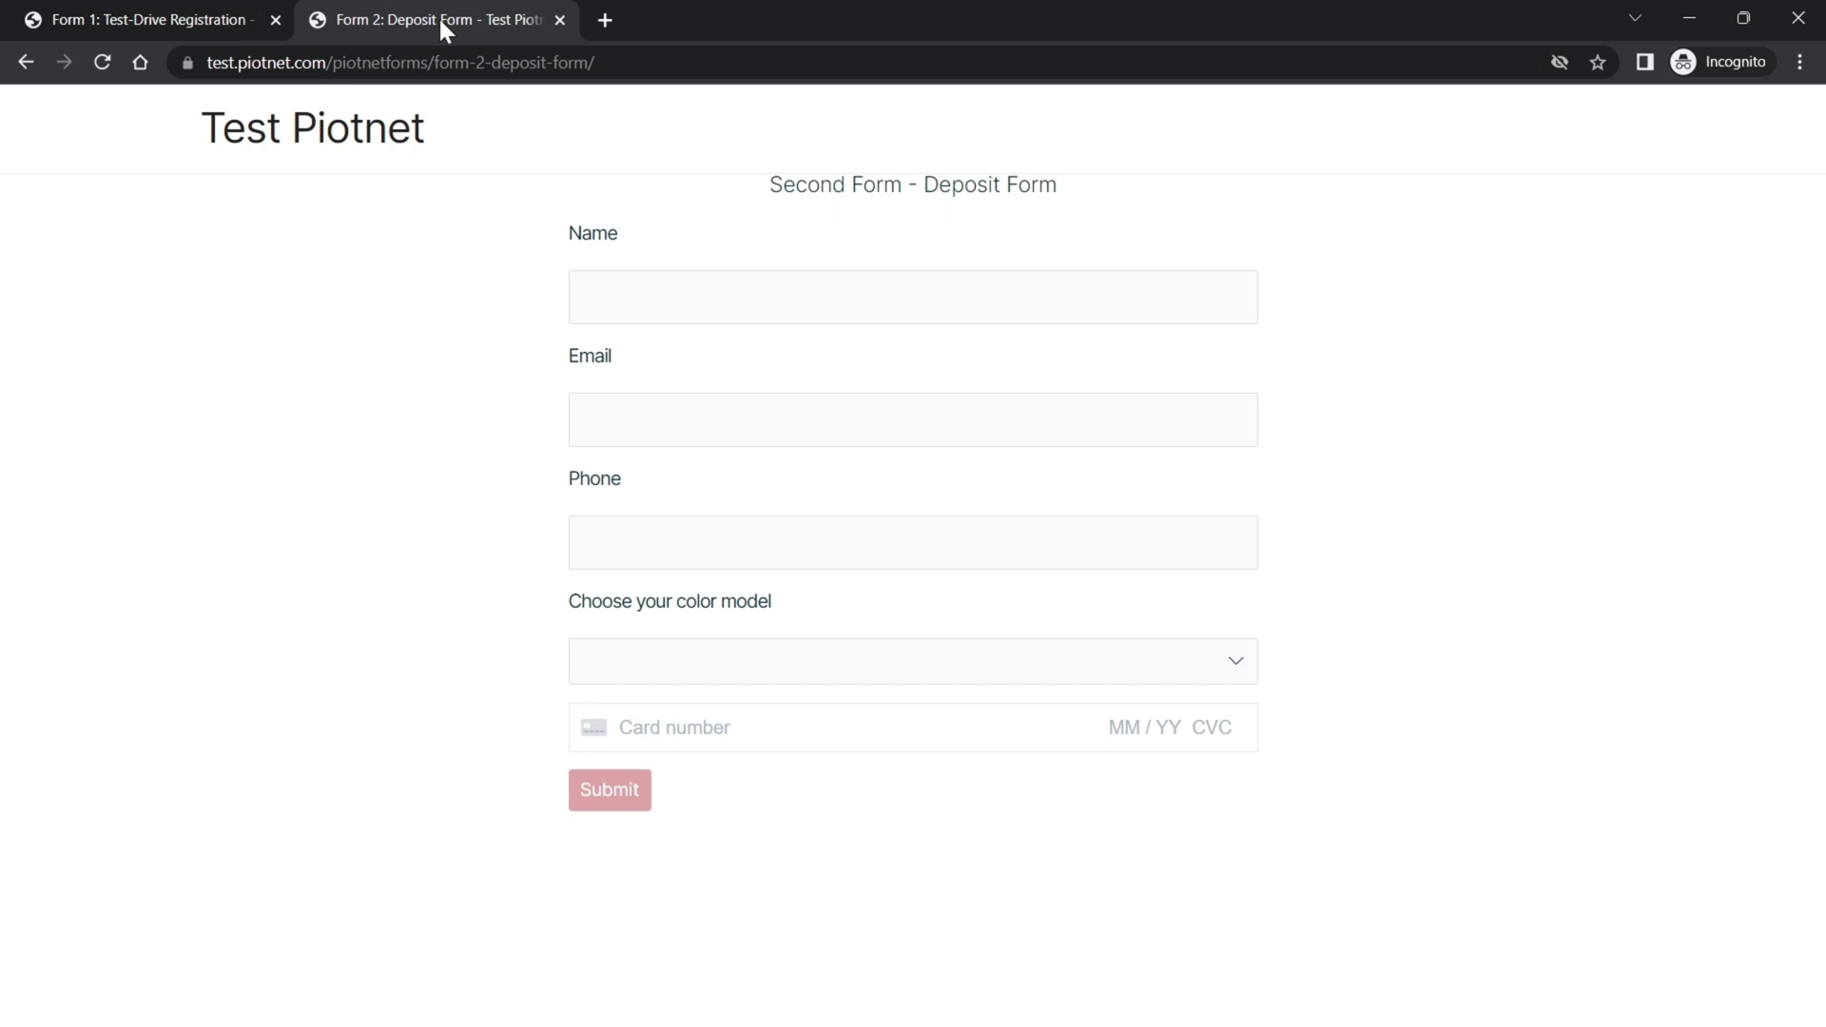
left_click(191, 19)
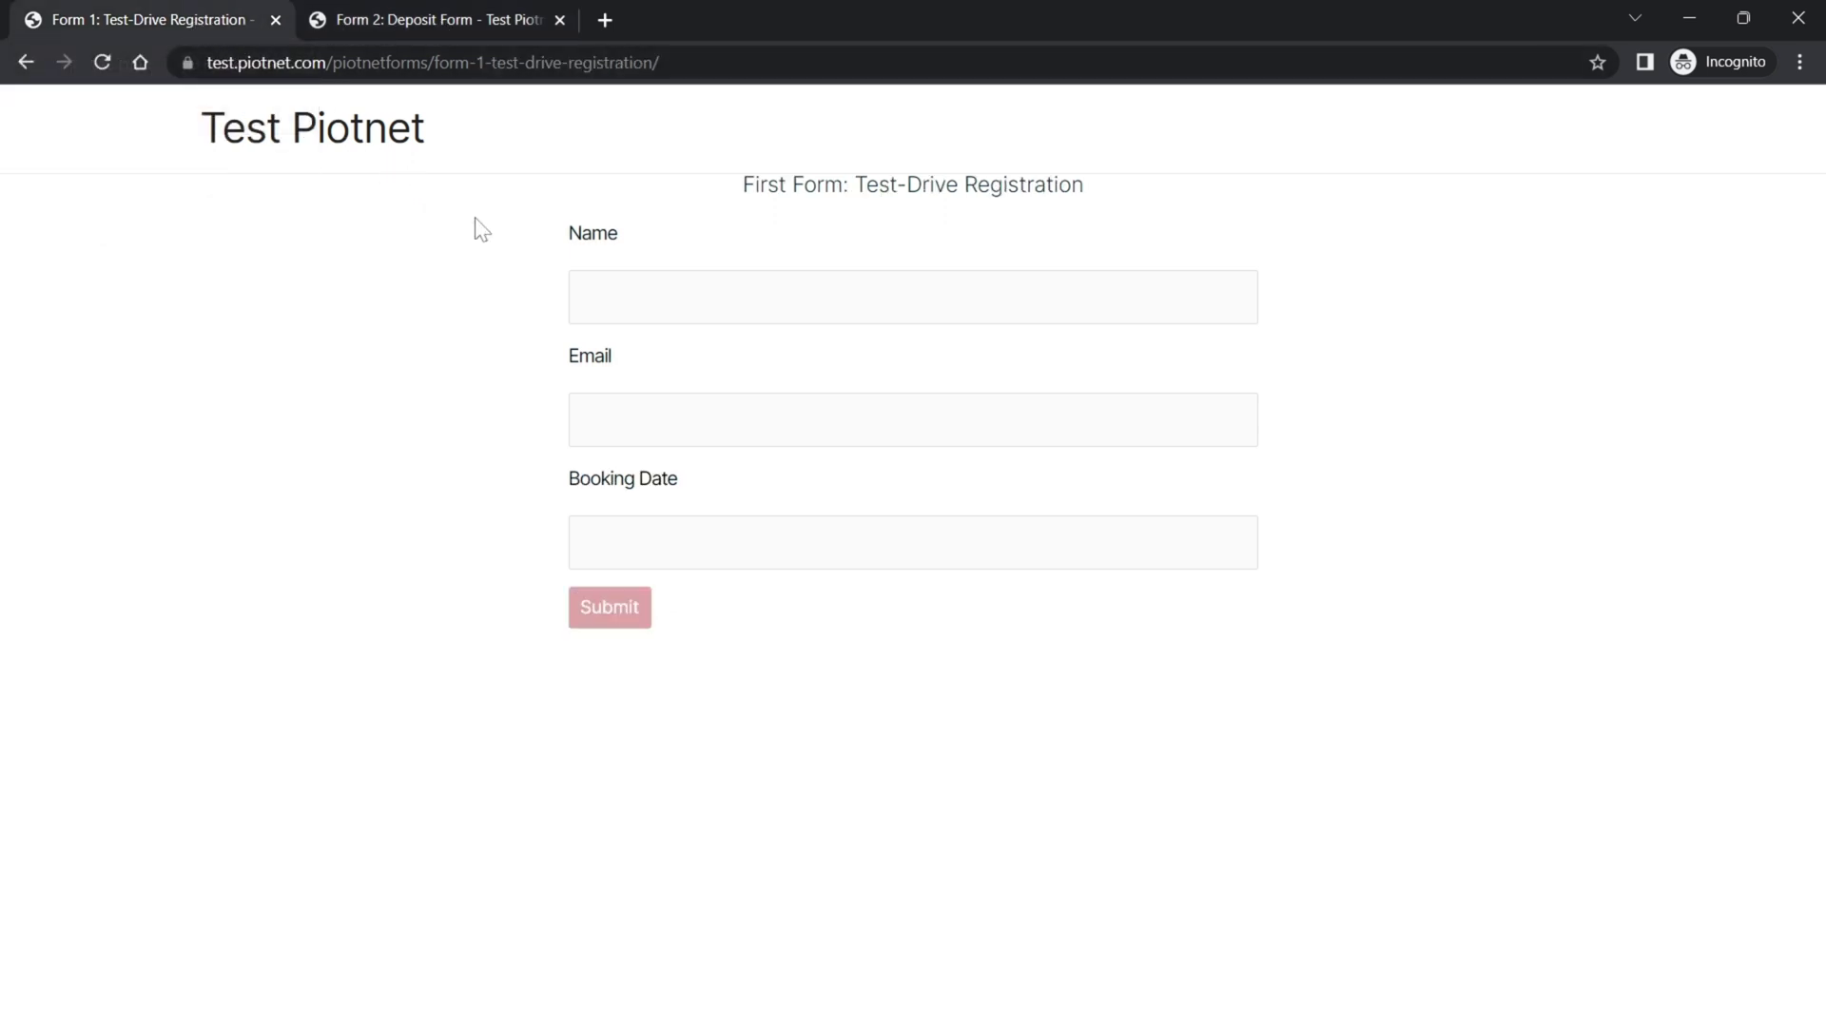
left_click_drag(562, 245, 653, 253)
left_click_drag(564, 352, 624, 371)
- Highlight the Deposit Form's Name and Email labels and point out its empty Email field
left_click(360, 16)
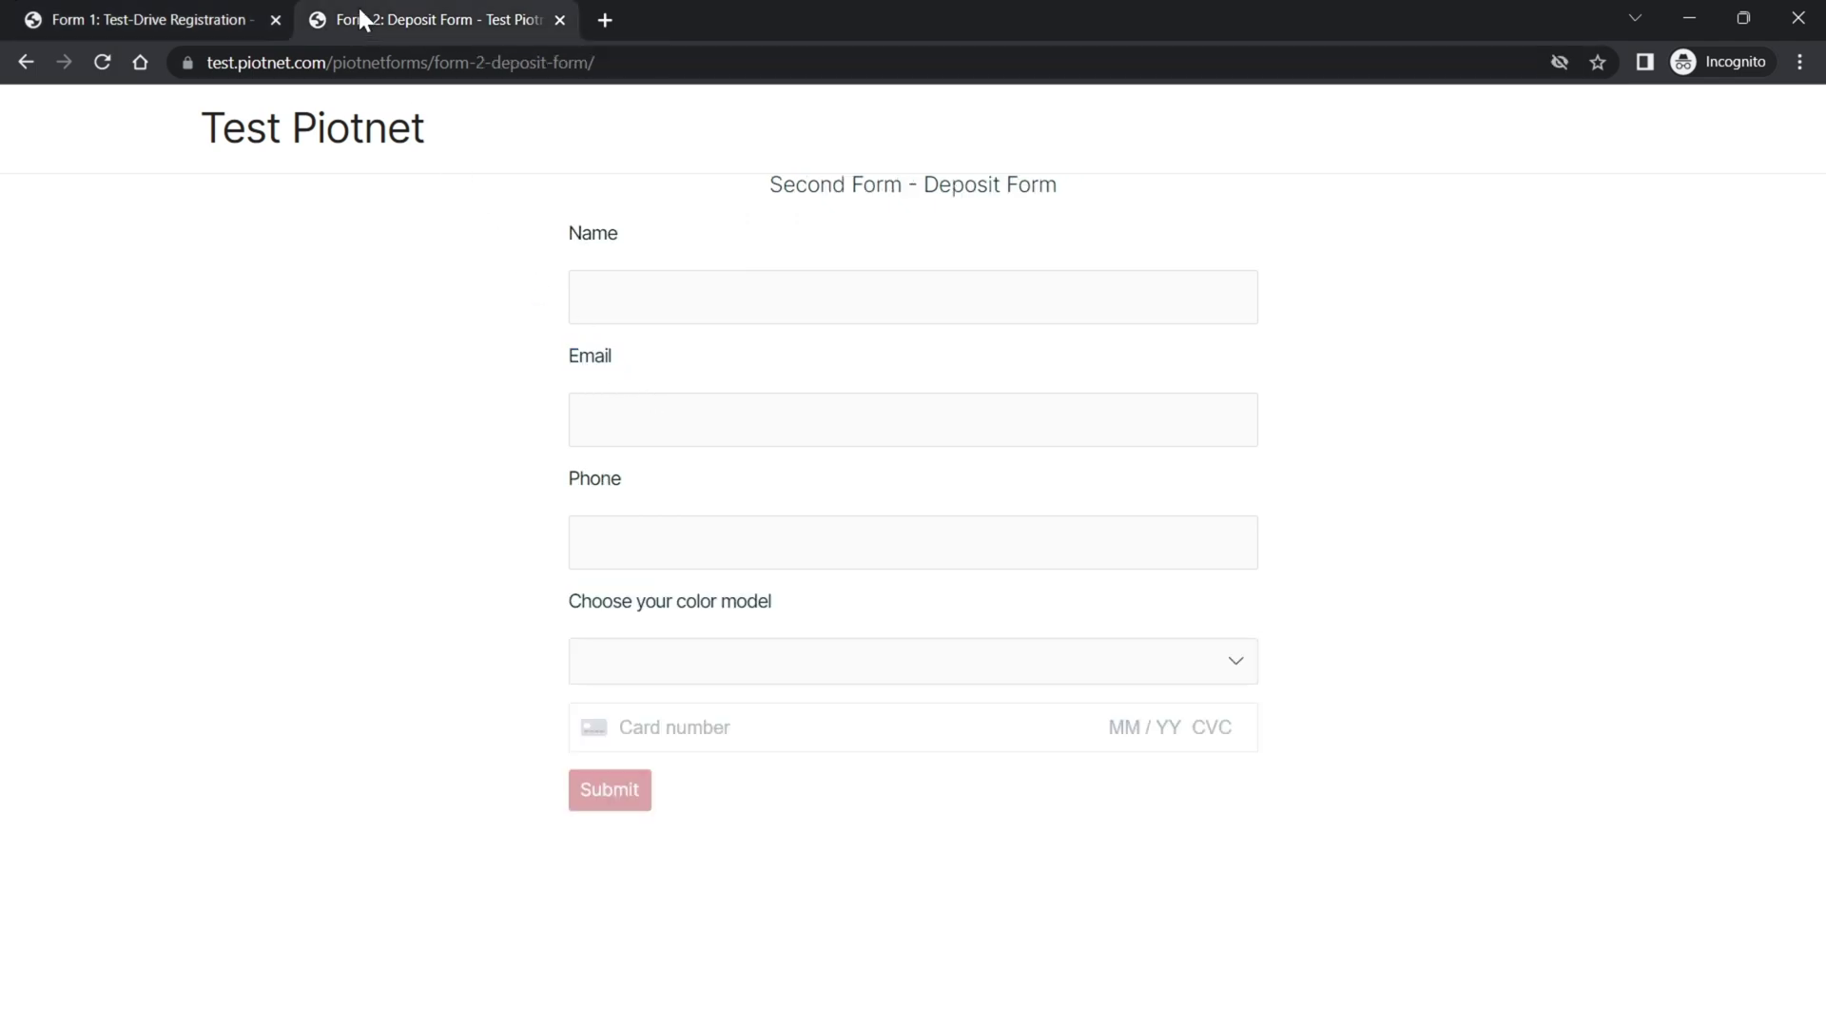
left_click_drag(563, 239, 636, 248)
left_click_drag(562, 342, 644, 371)
left_click(641, 365)
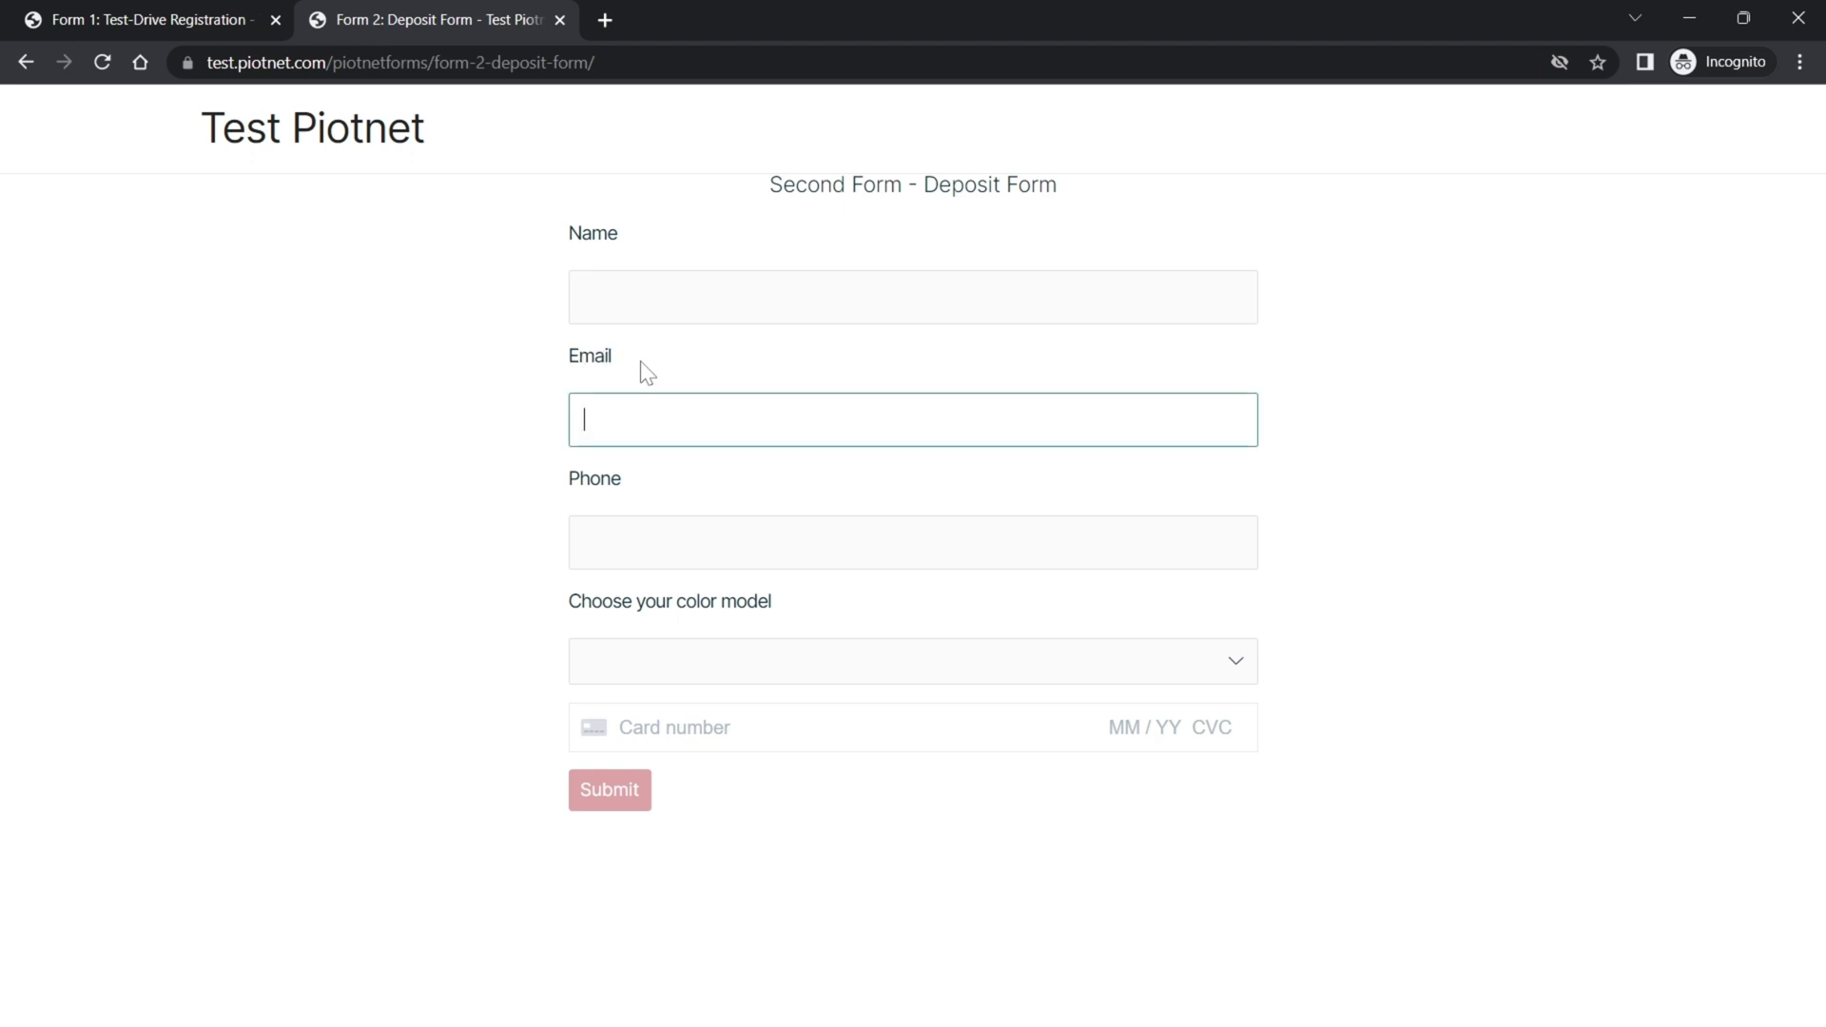
- Fill the Test-Drive Registration form with a name, an email and January 5, 2023 booking date
left_click(201, 24)
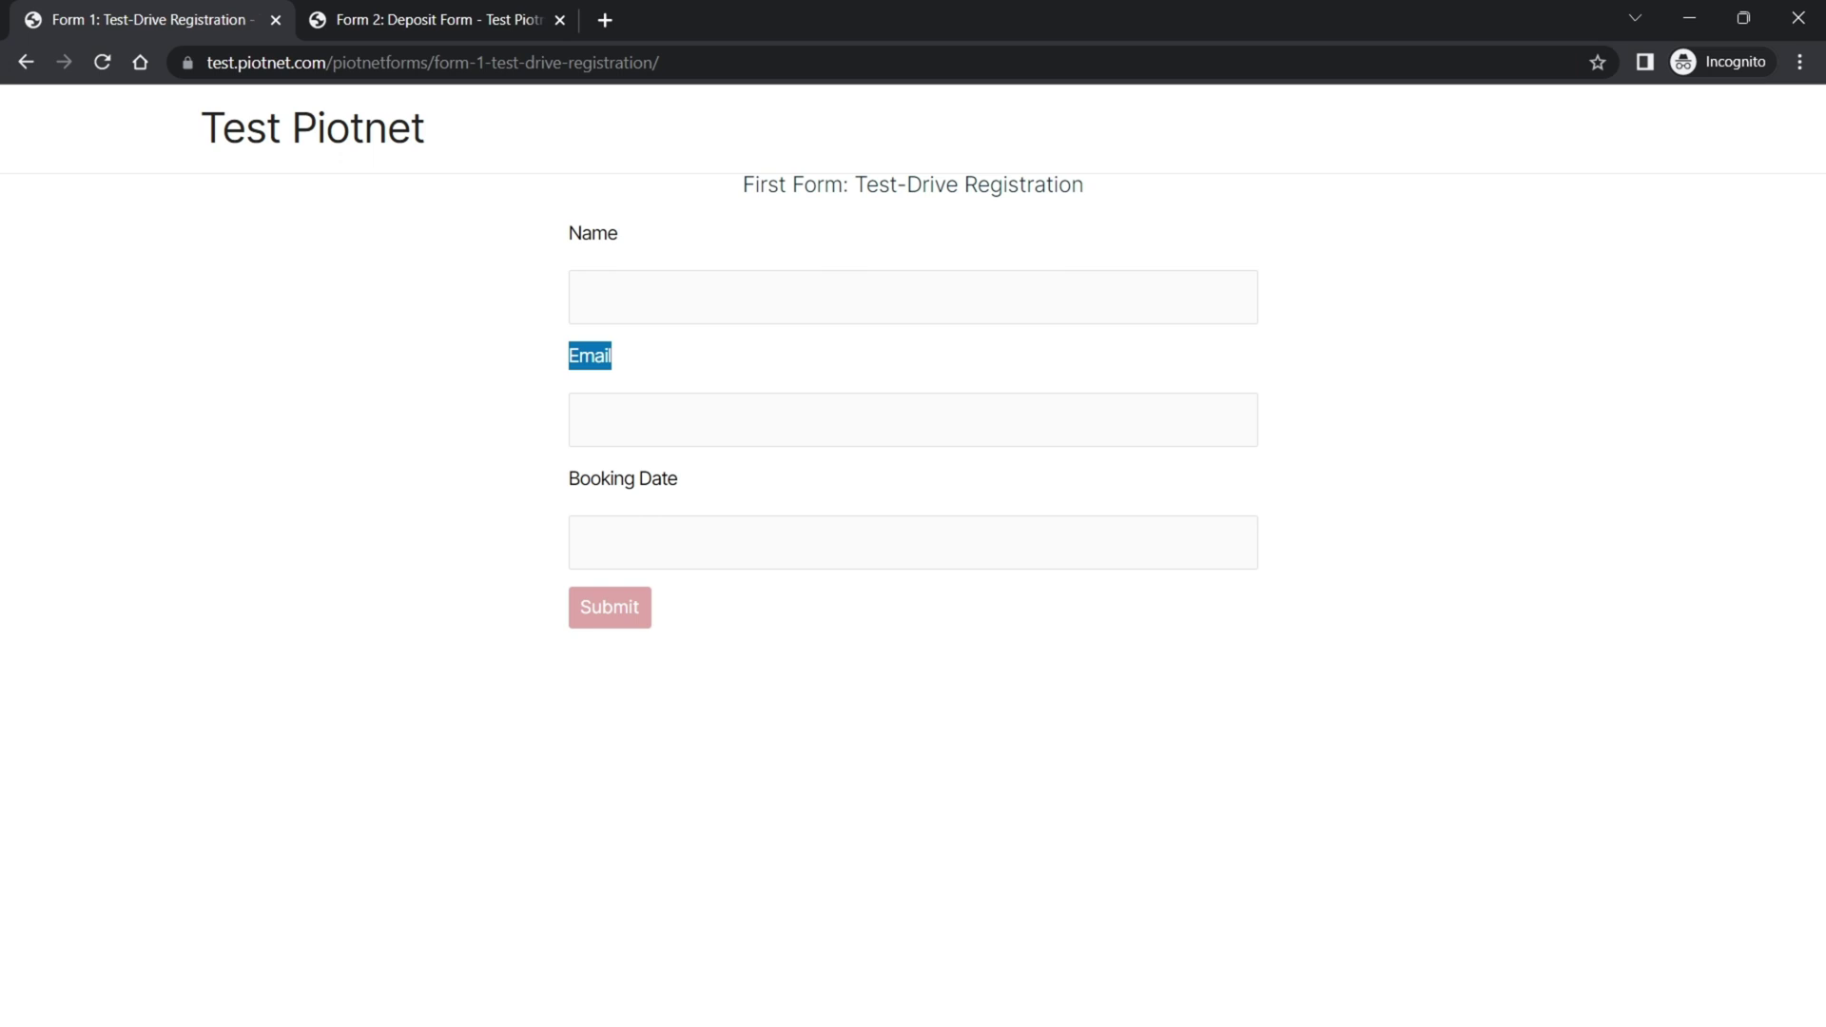
left_click(713, 297)
type("graham")
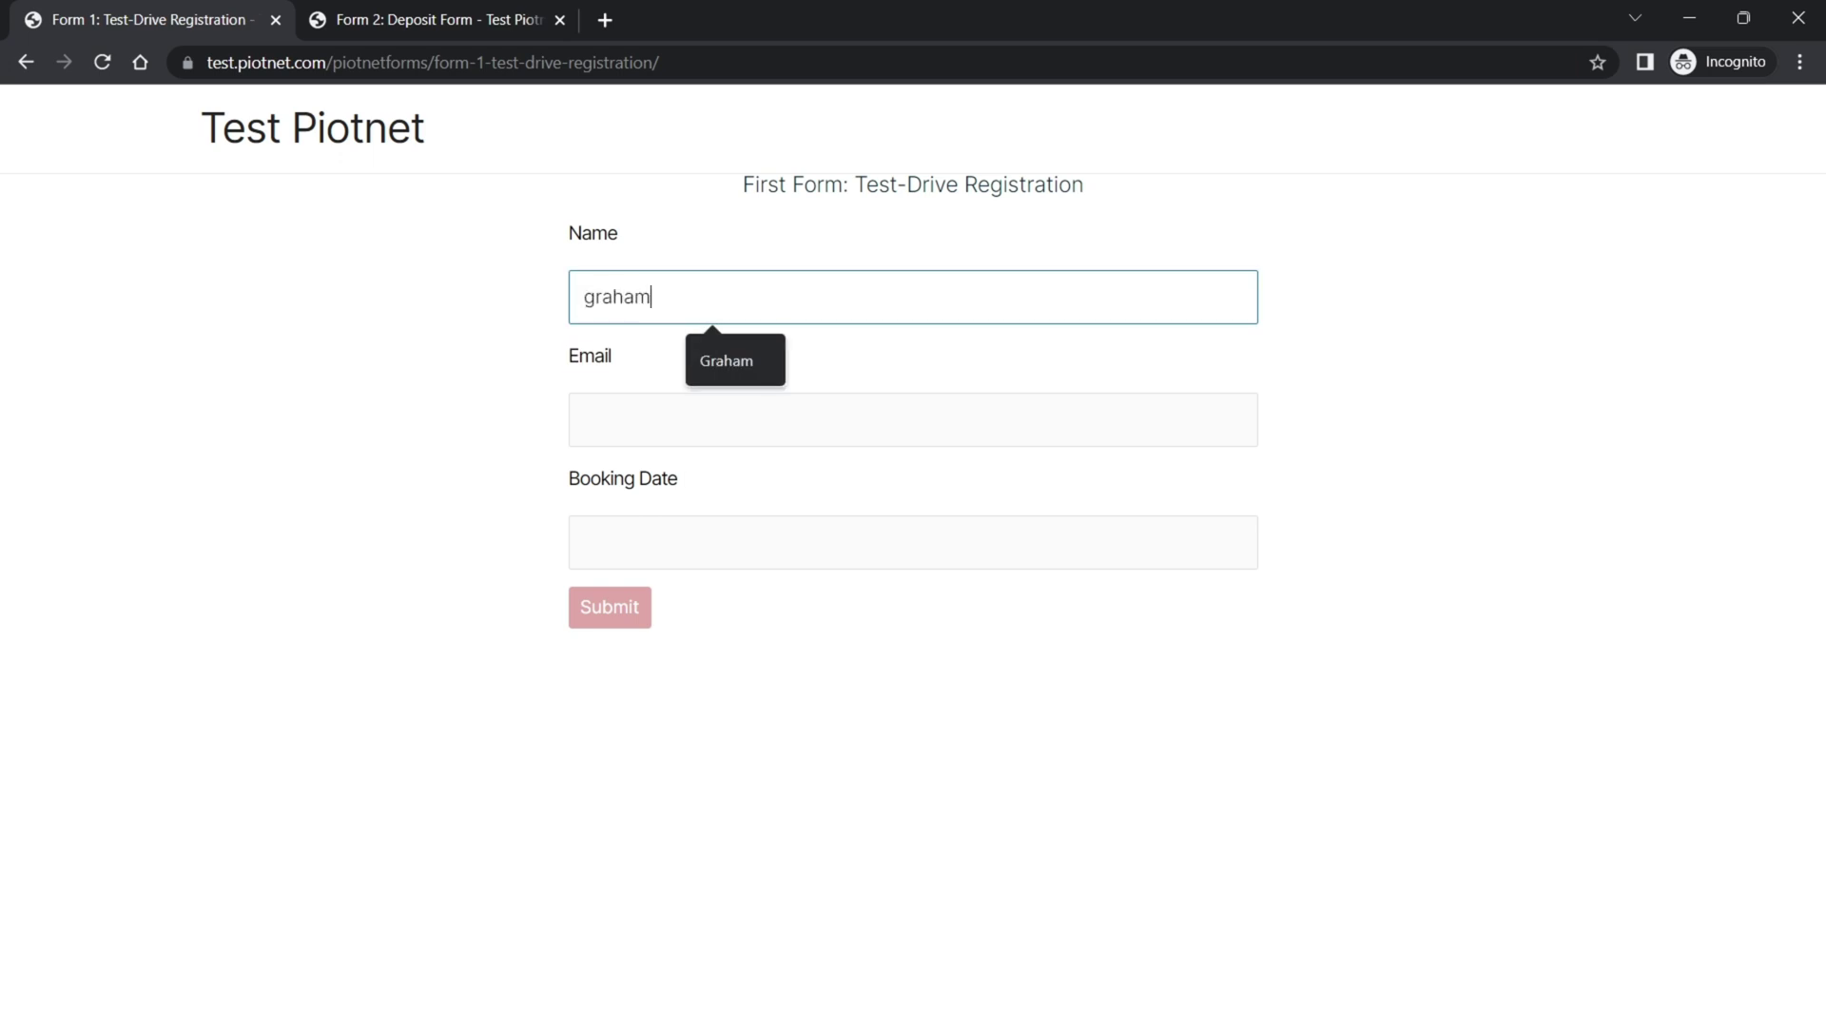
left_click(712, 419)
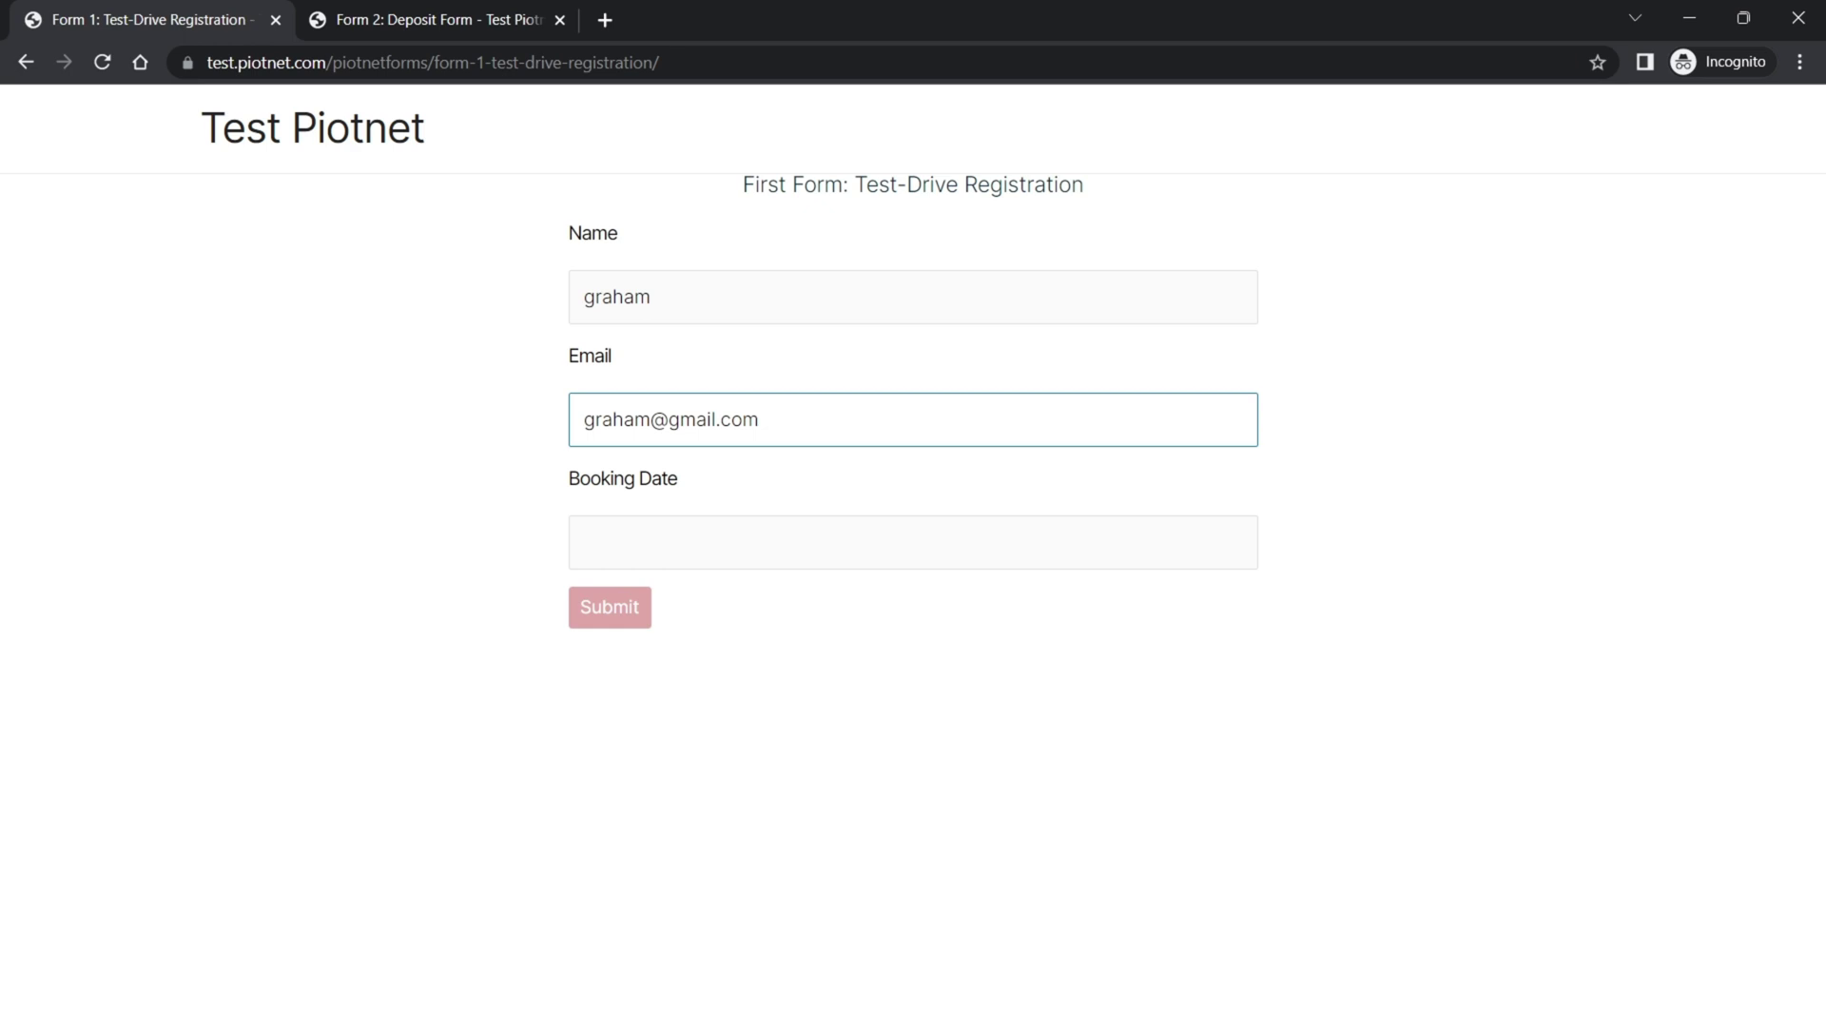
key("Tab")
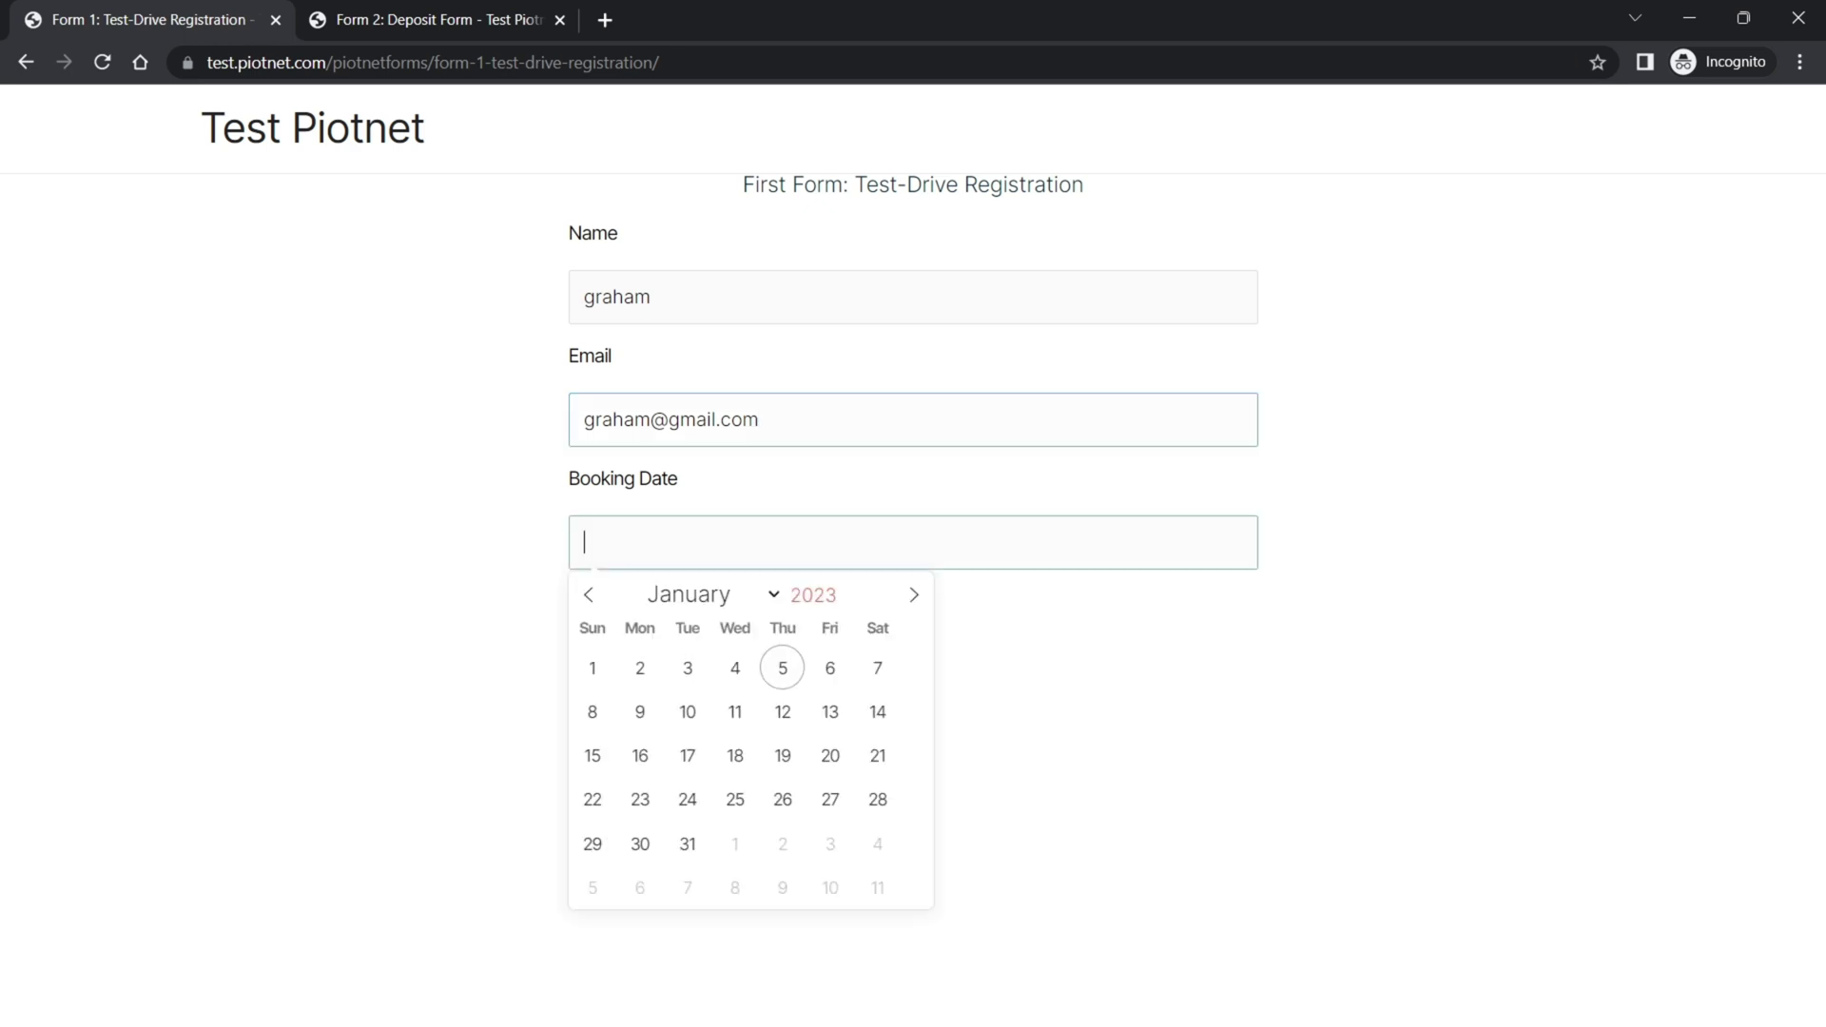
left_click(784, 666)
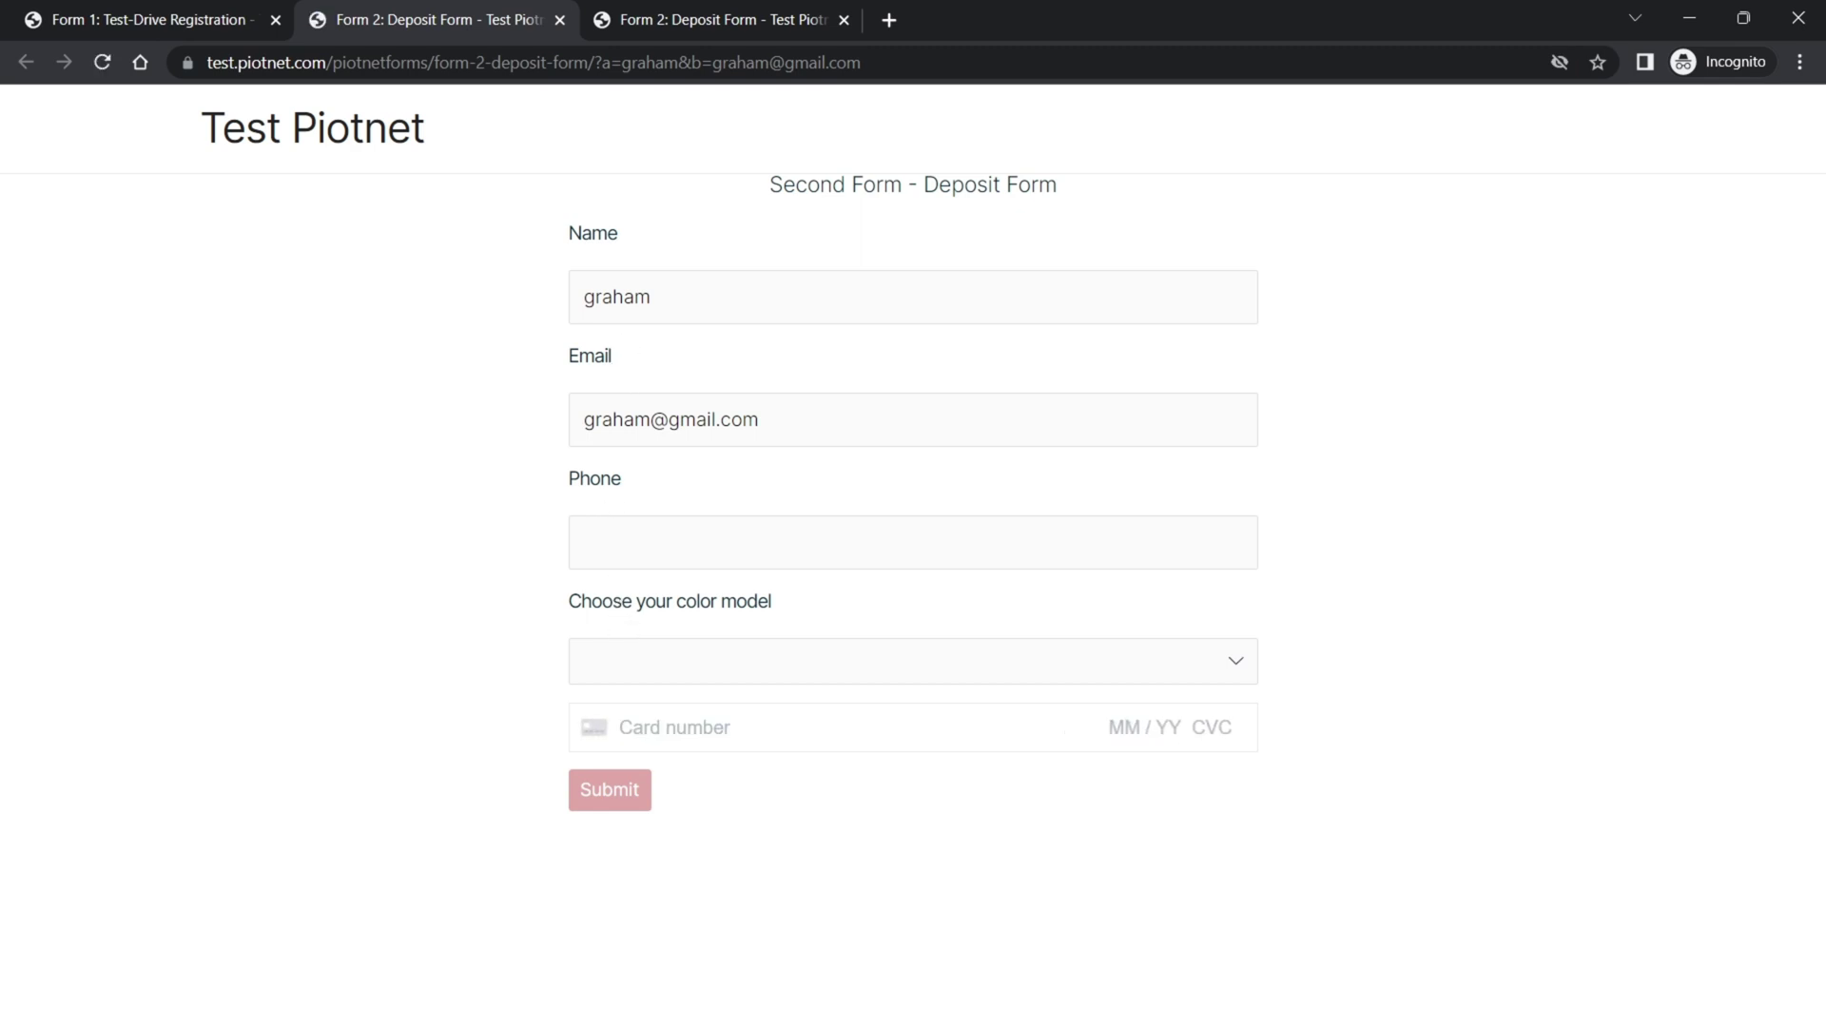
- Point out the name and email carried into the Deposit Form's Name and Email fields
left_click(706, 294)
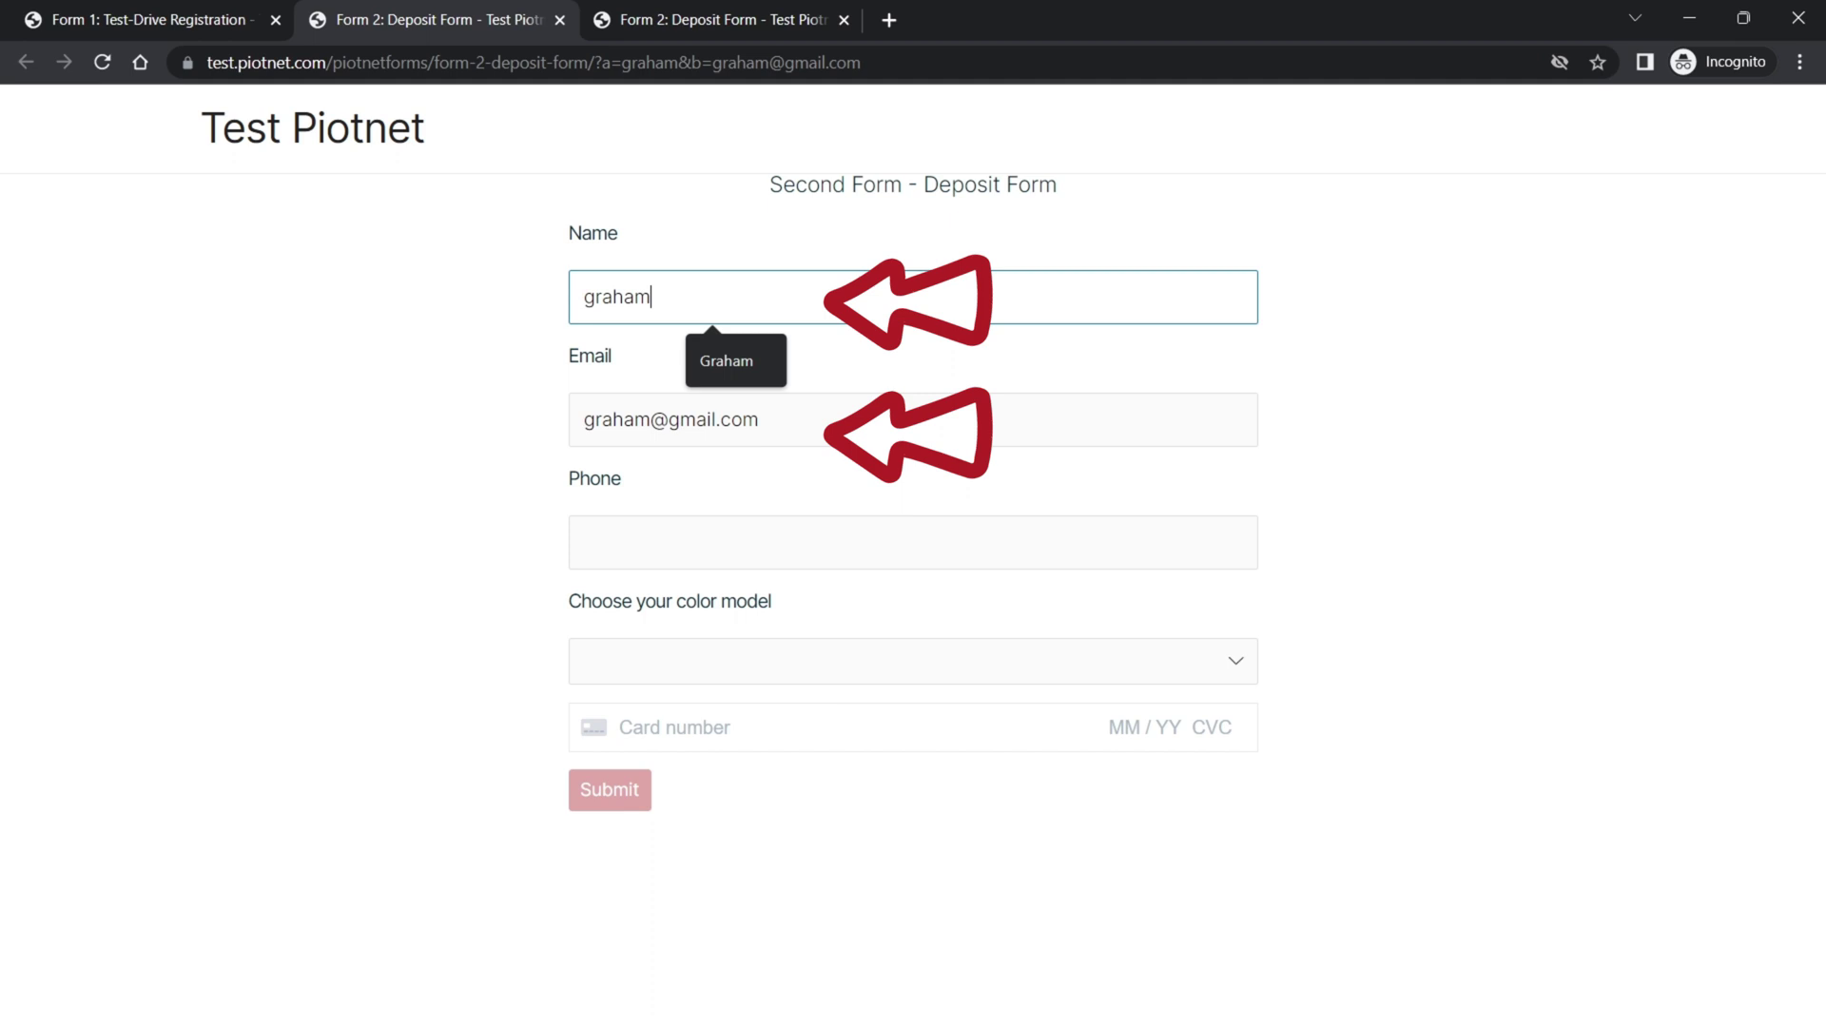
left_click(1103, 432)
left_click(1486, 538)
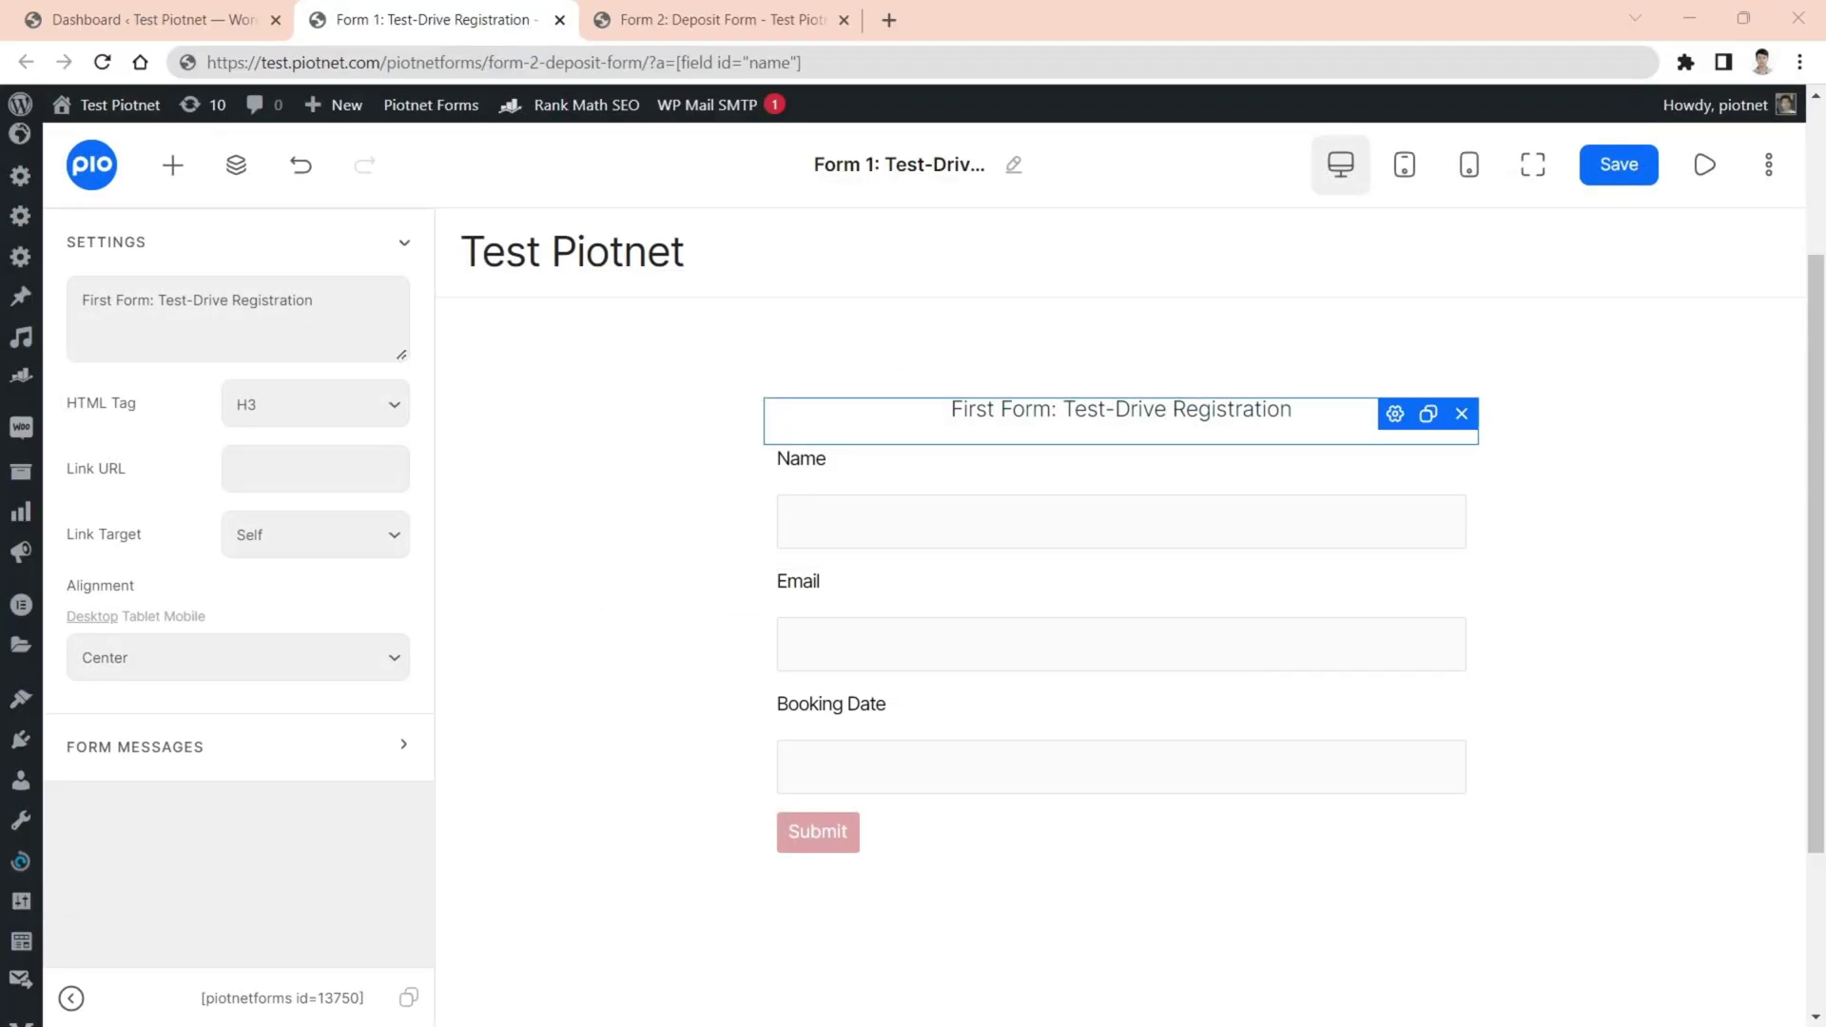
- Check the Field IDs of the Test-Drive Registration form's Name and Email fields
left_click(1394, 466)
scroll(226, 414, "up", 1)
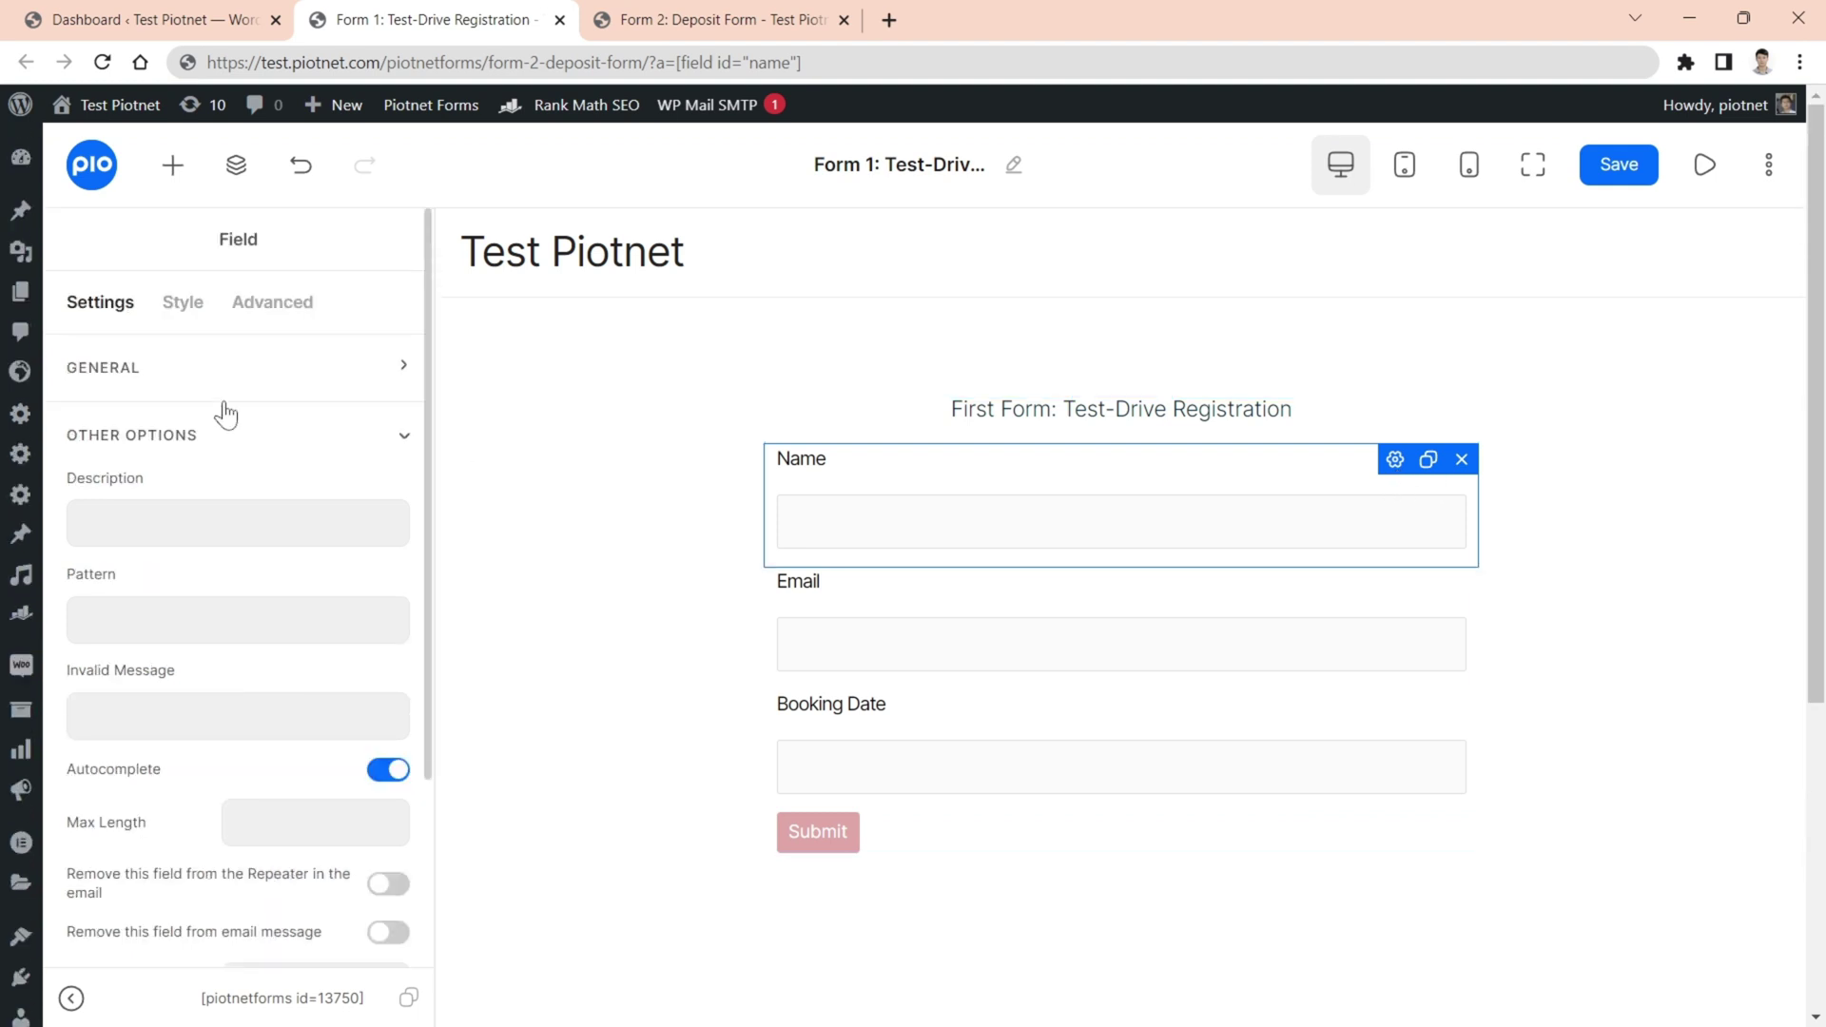
left_click(212, 380)
left_click(1396, 597)
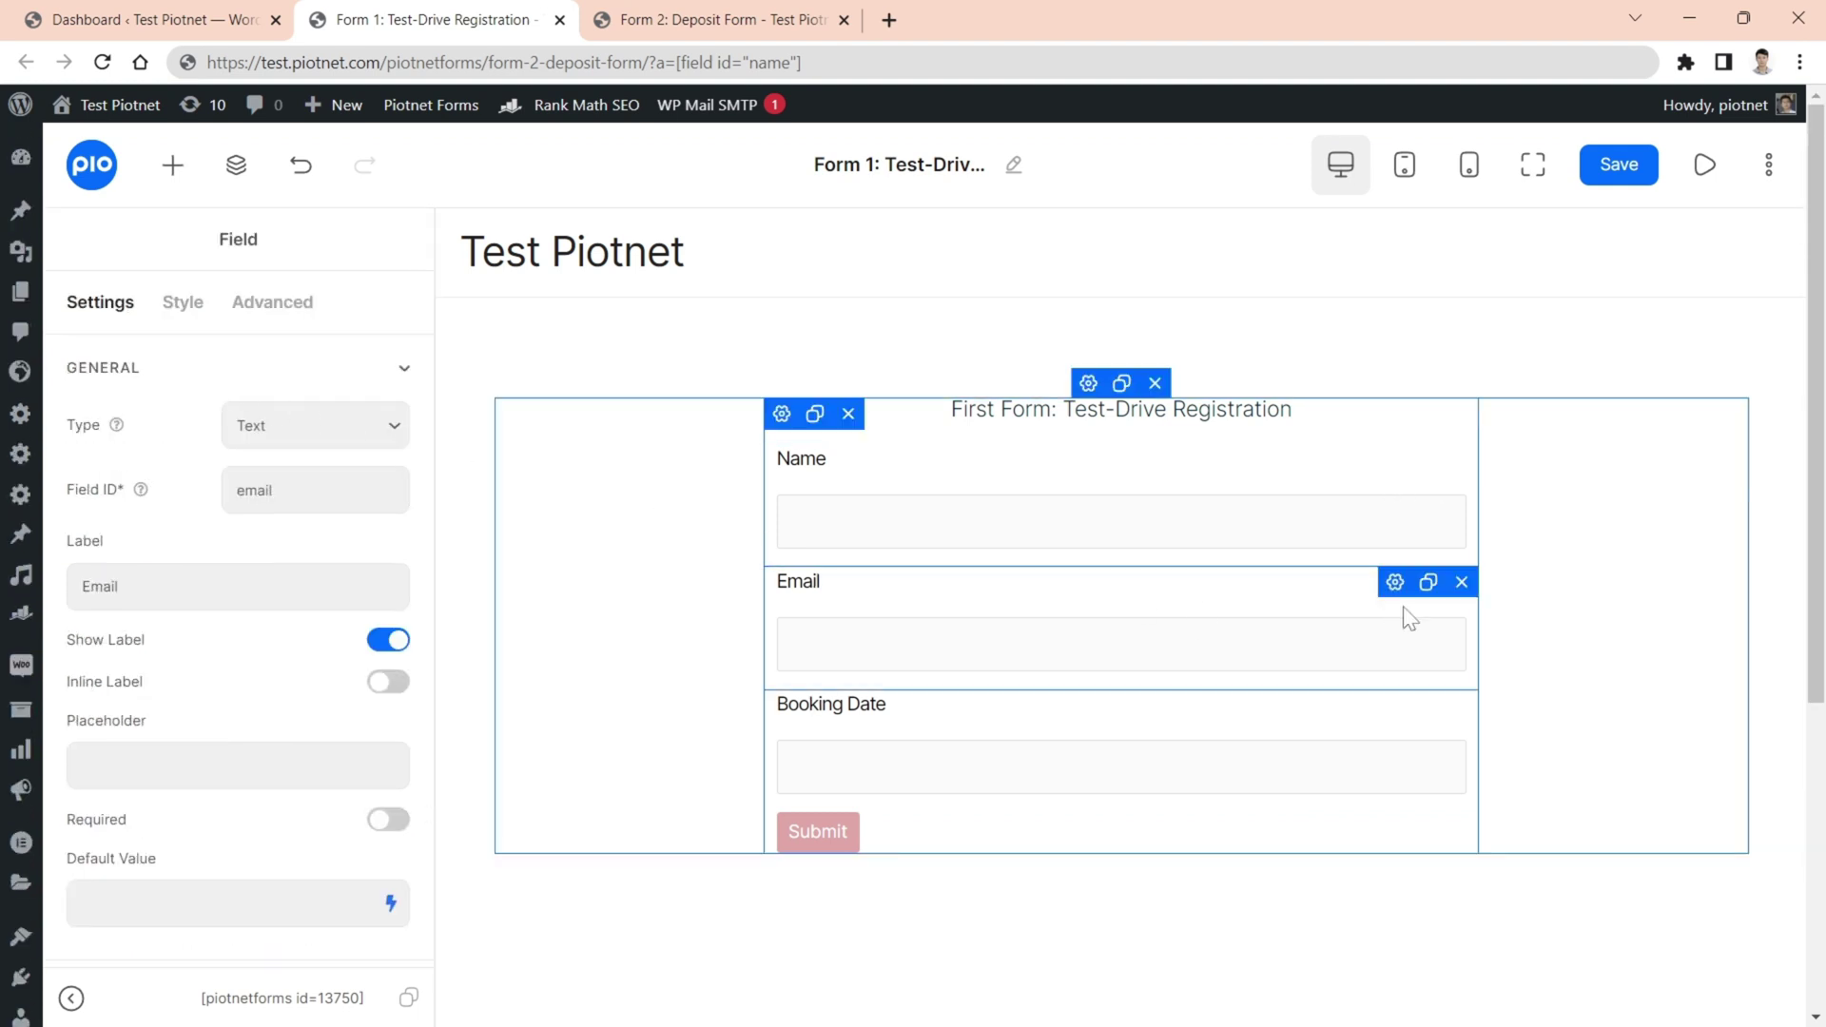
- Compare them with the Deposit Form's Name and Email Field IDs
left_click(708, 19)
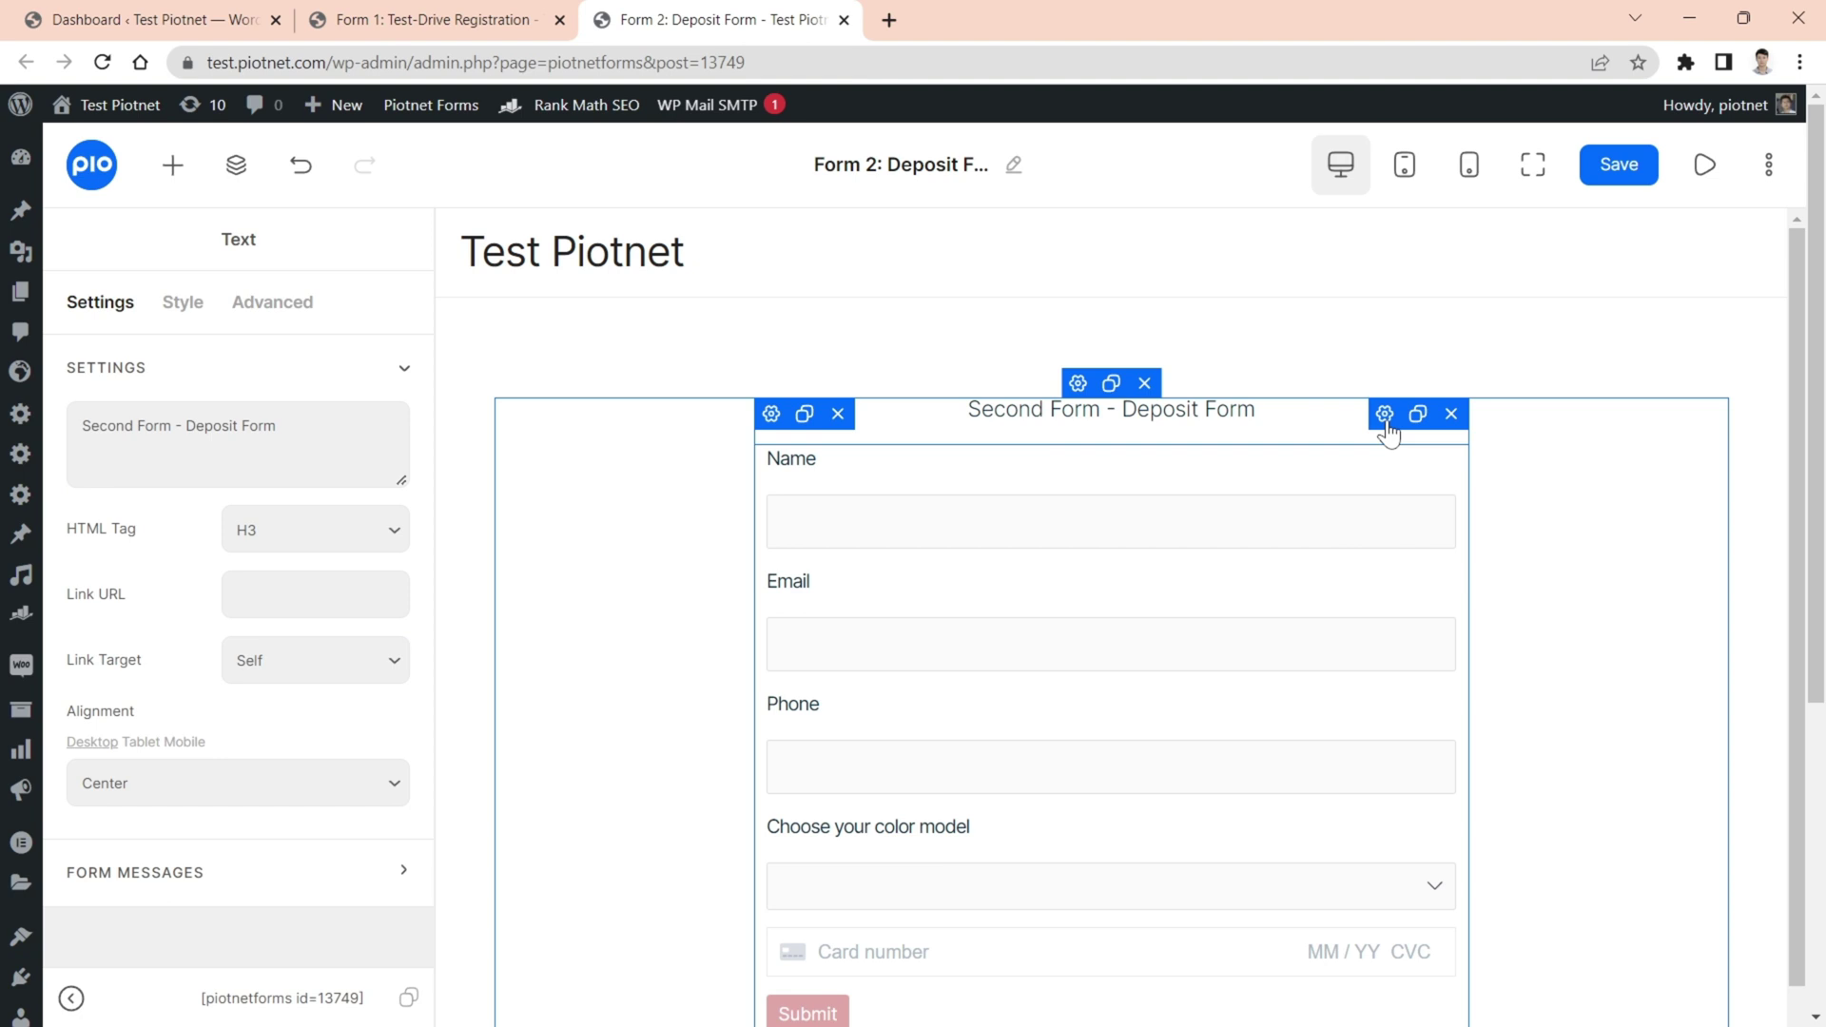
left_click(1388, 471)
left_click(1390, 591)
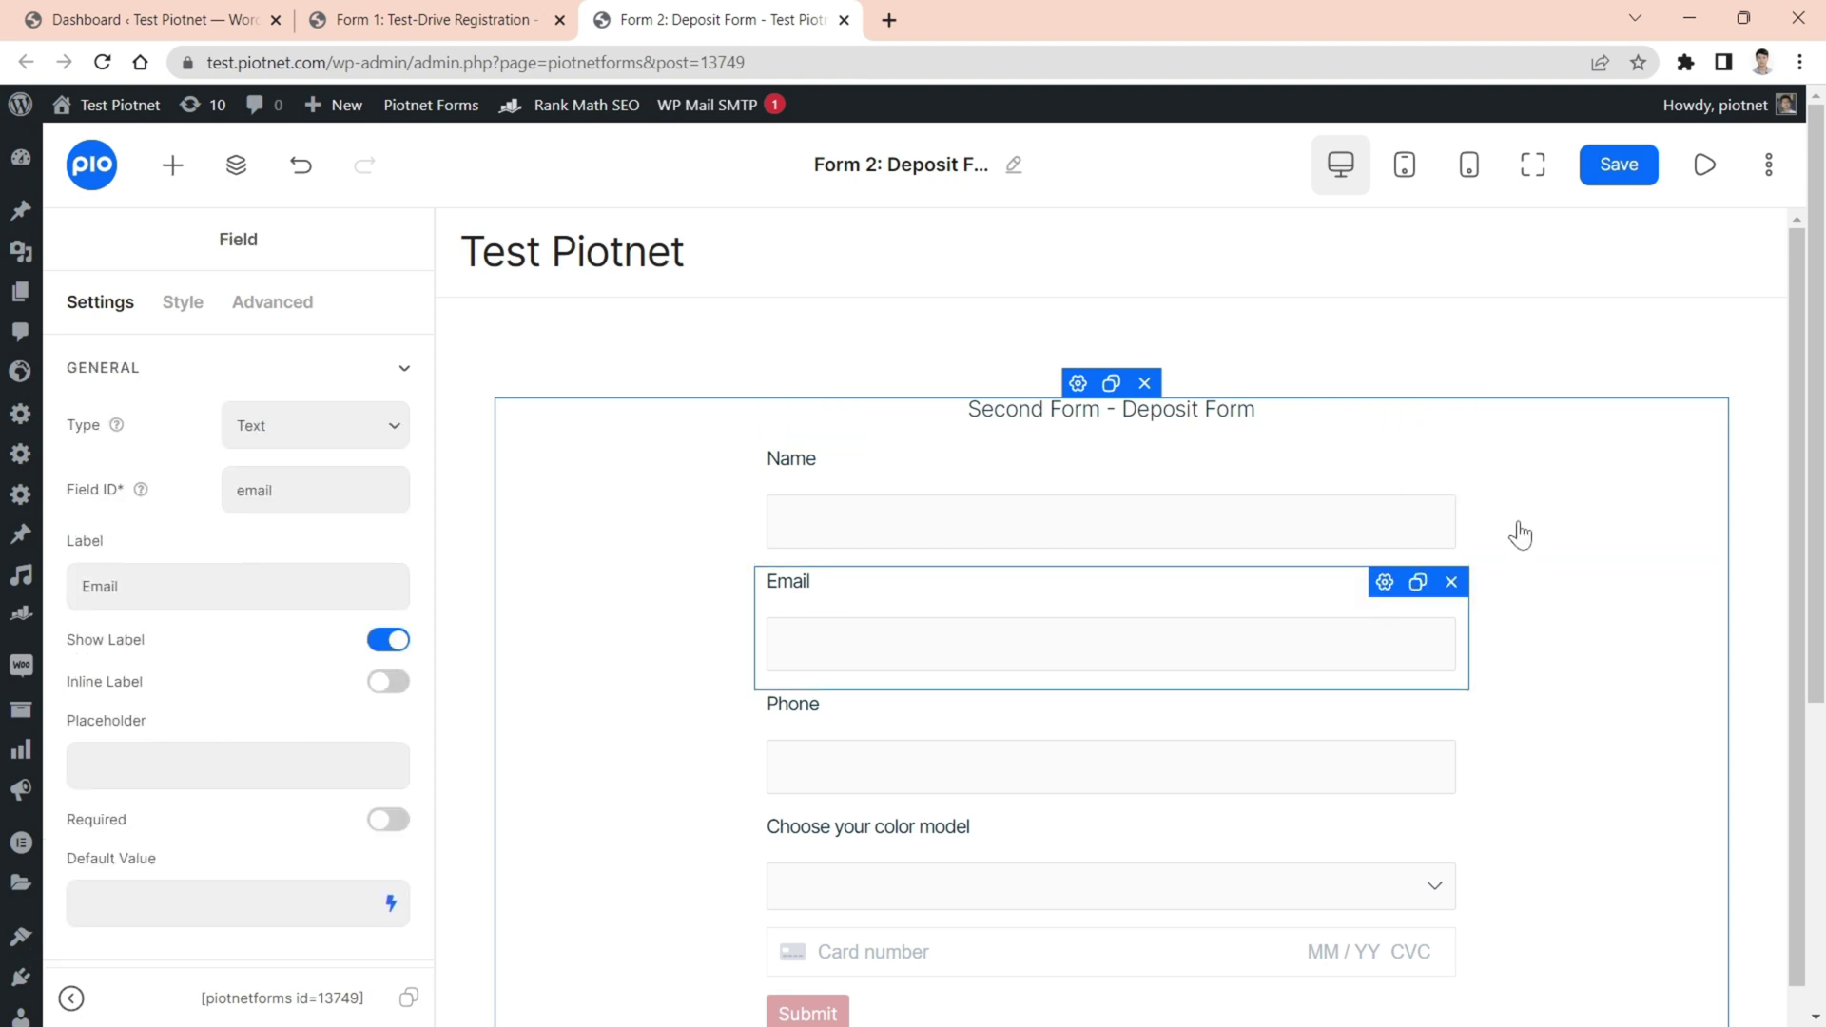
left_click(495, 27)
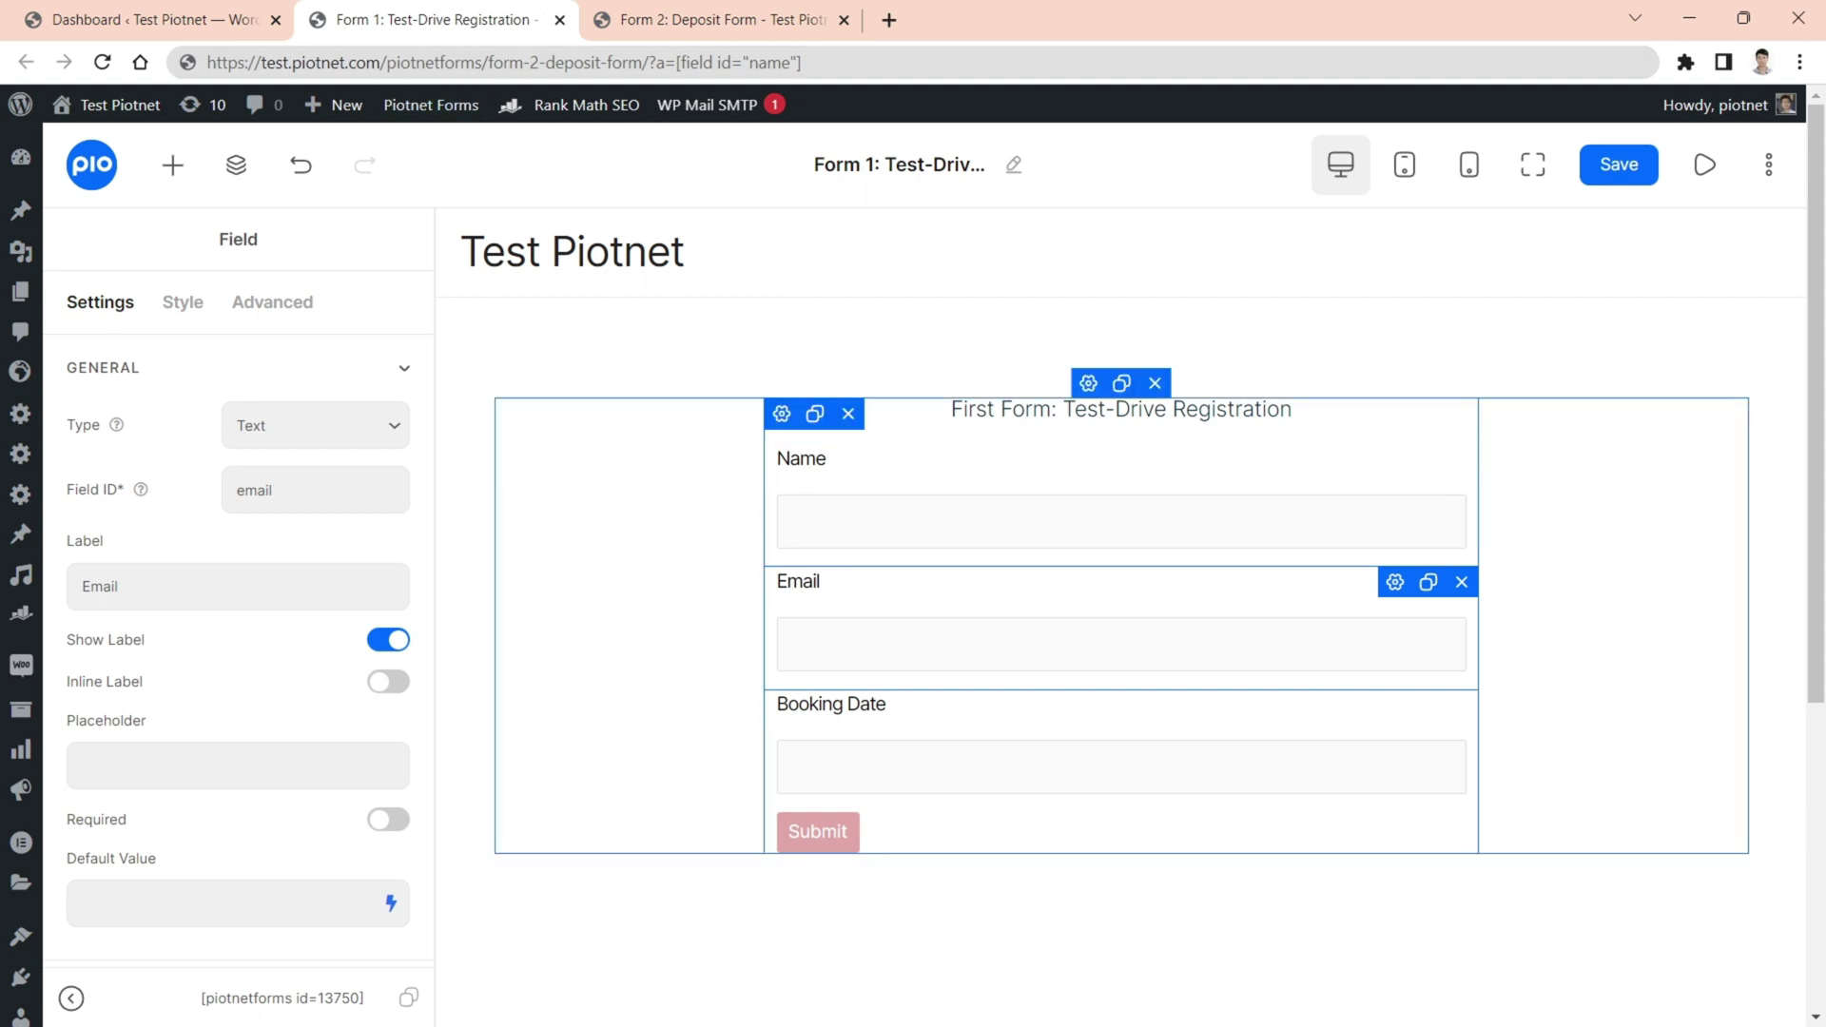
- Add Redirect to the Submit widget's after-submit actions and expand its Redirect To settings
left_click(1394, 835)
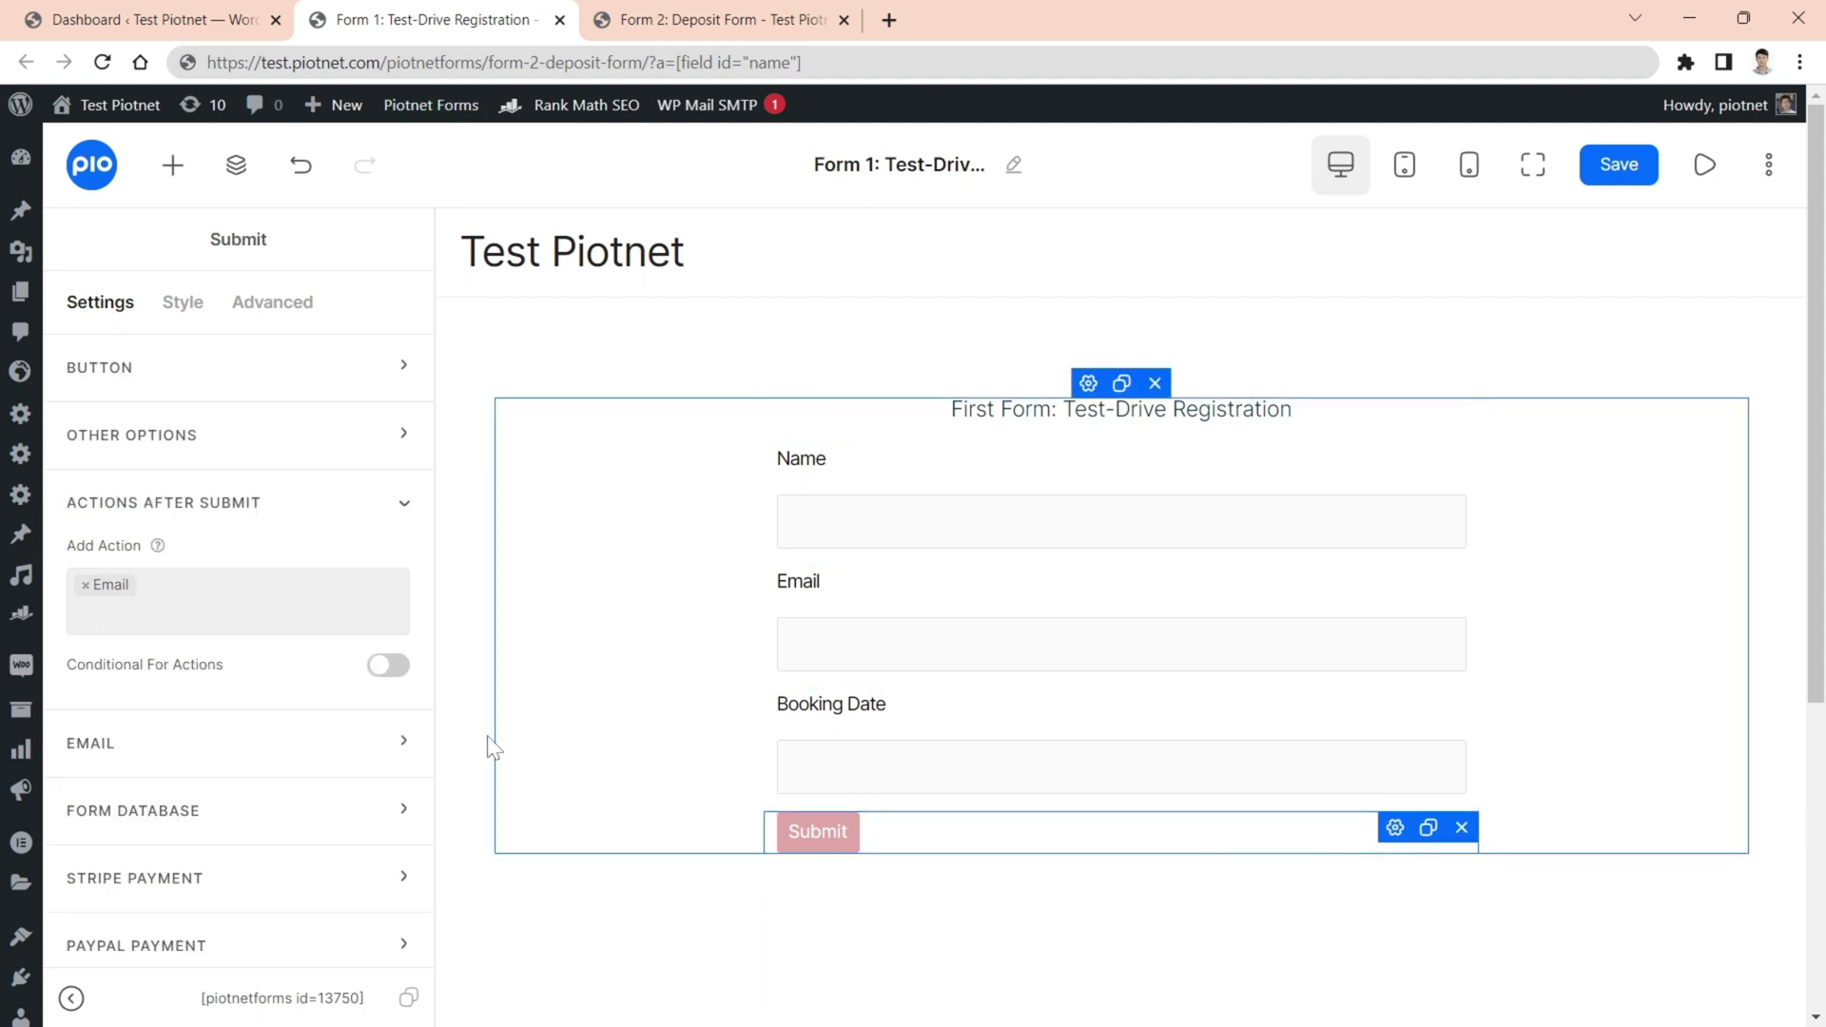
left_click(142, 599)
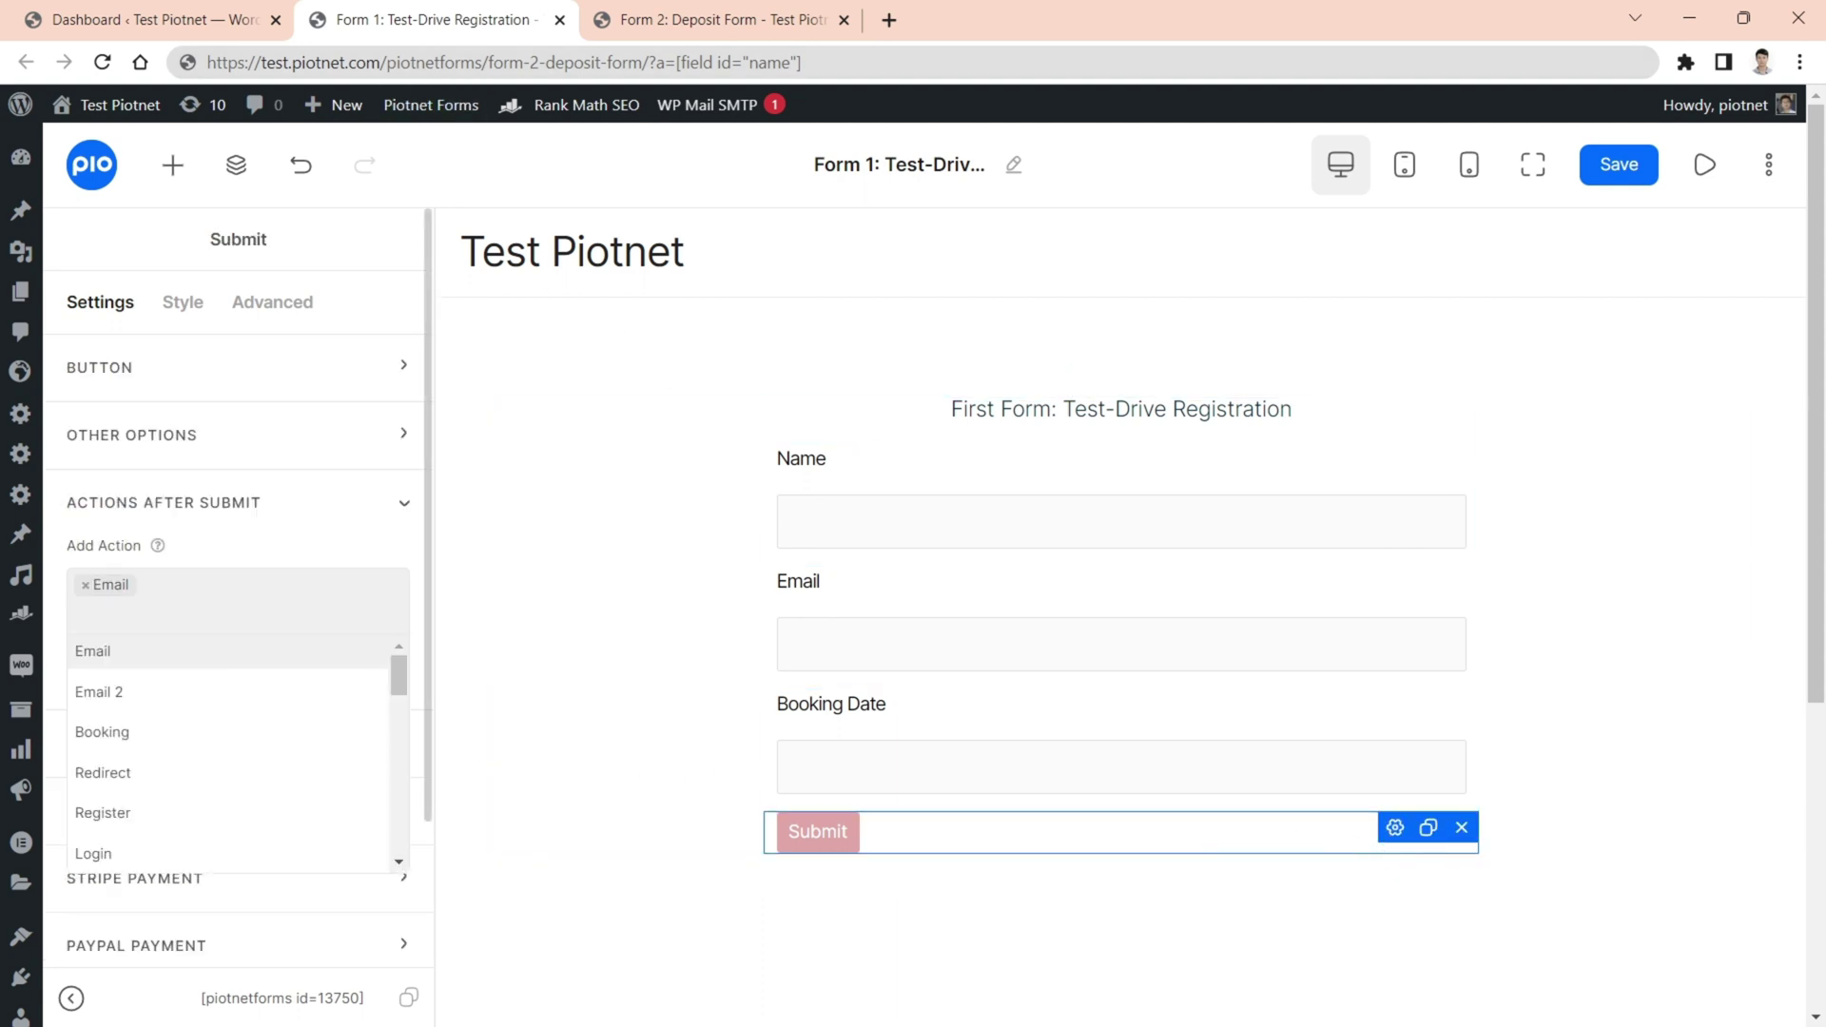
type("re")
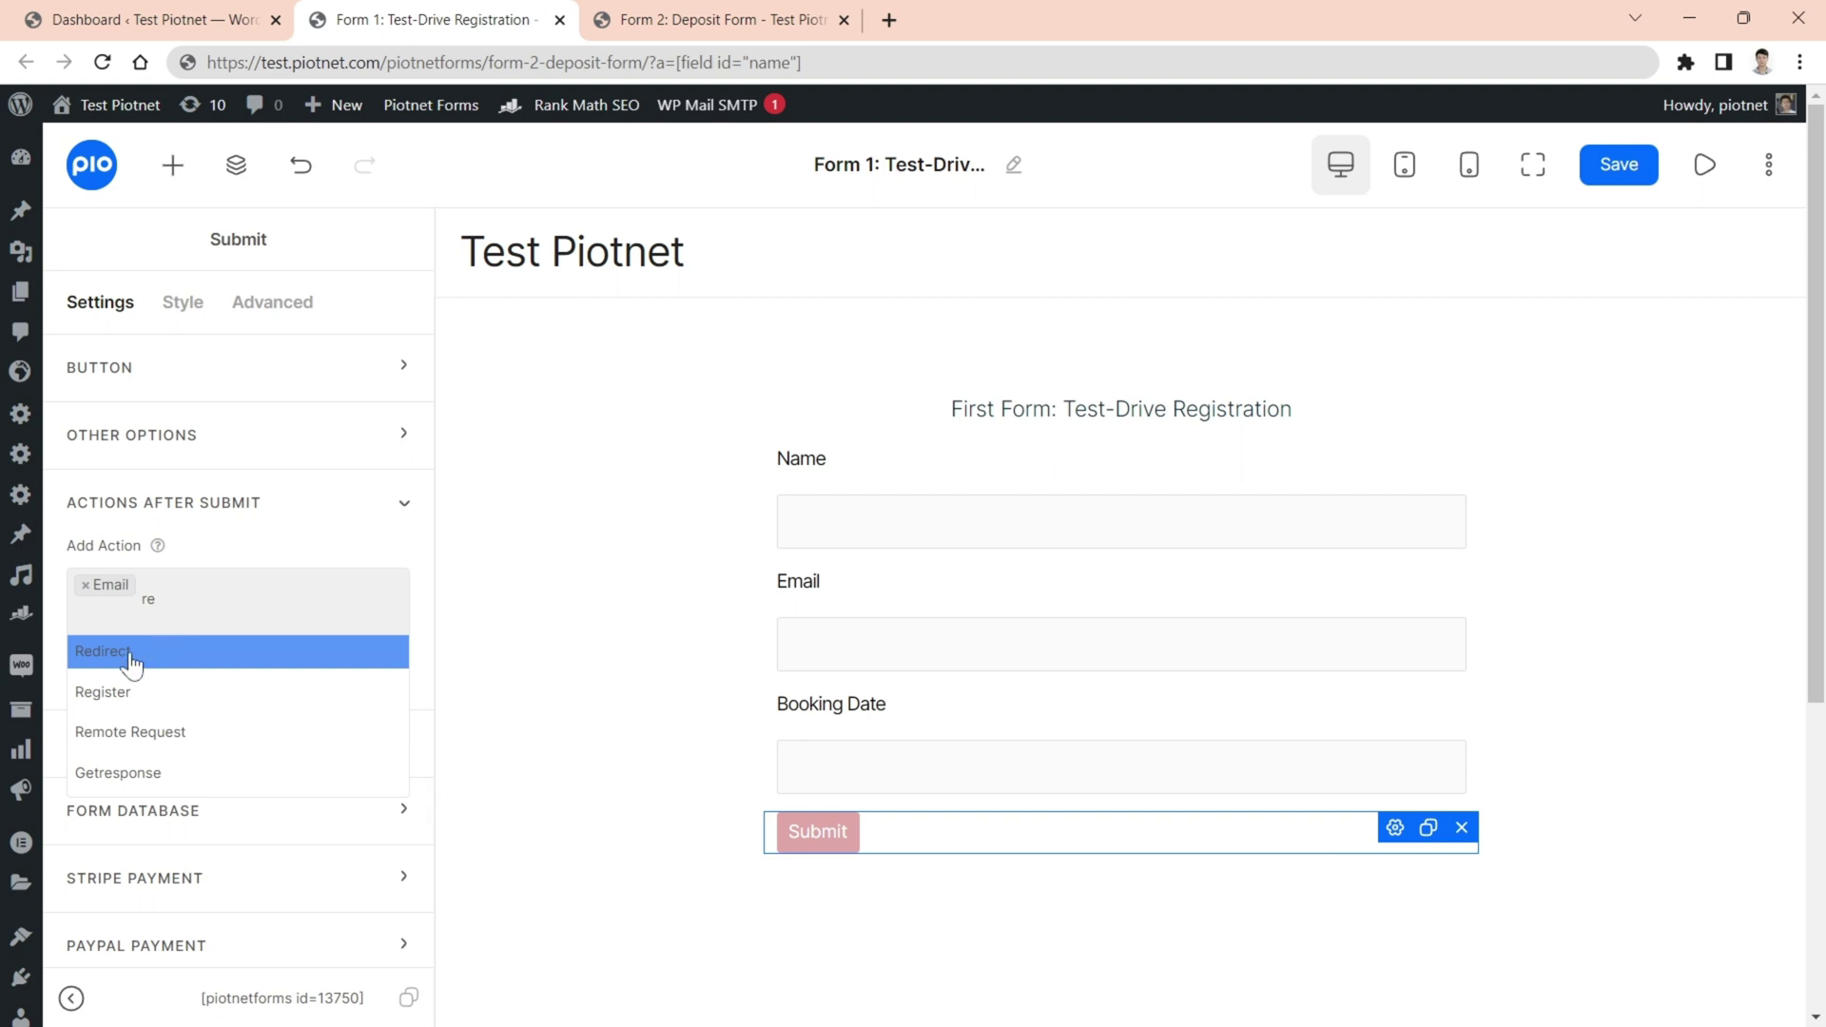
left_click(129, 652)
scroll(163, 647, "down", 5)
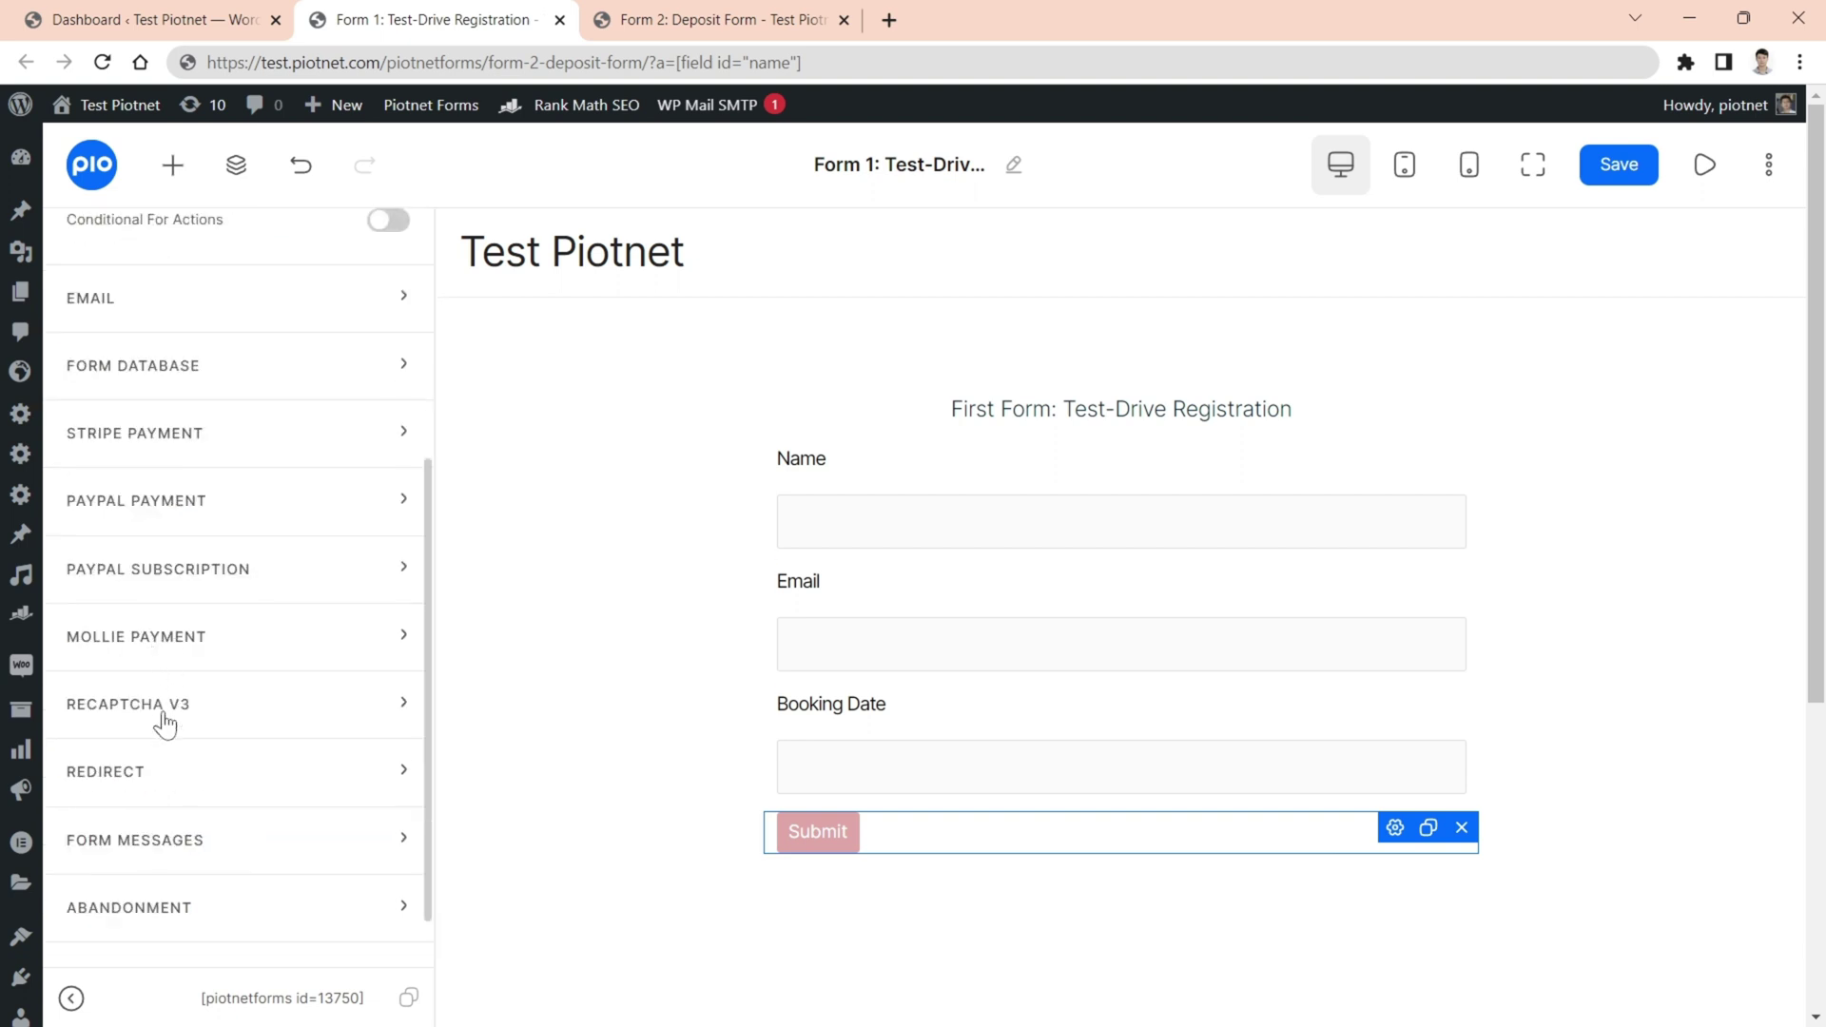
left_click(157, 773)
scroll(175, 747, "down", 2)
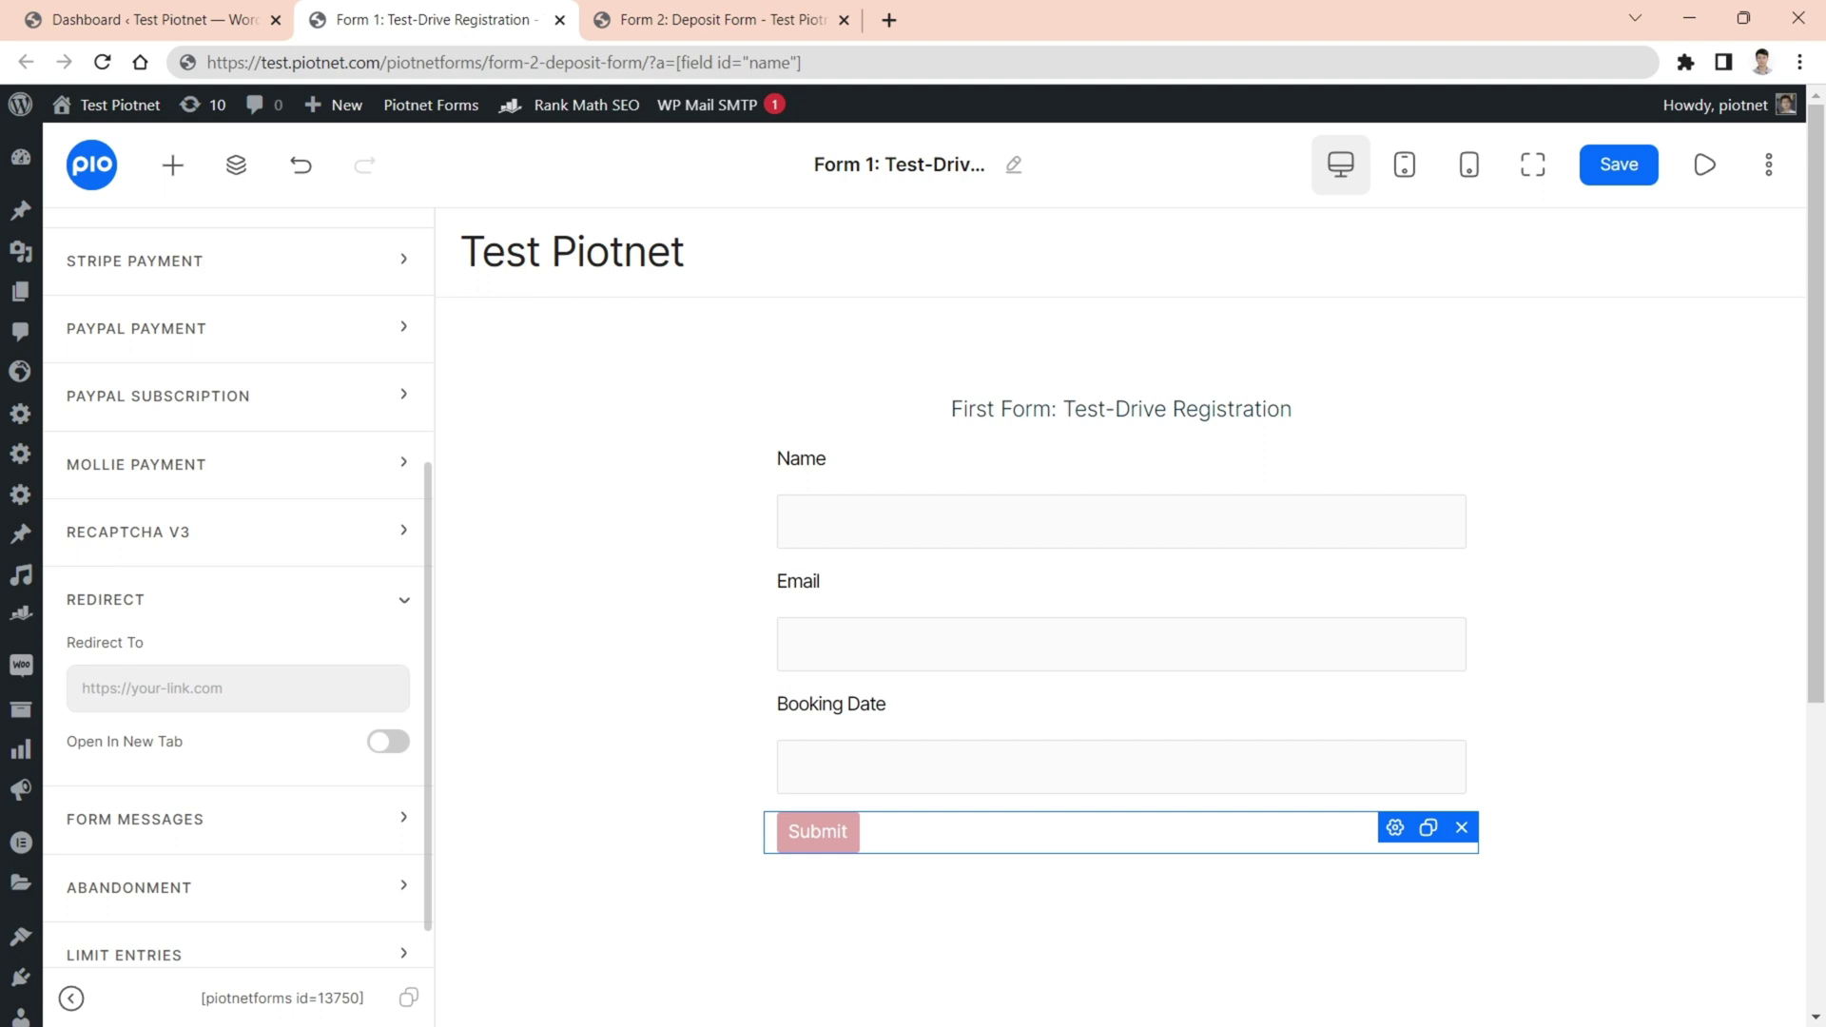
left_click(238, 688)
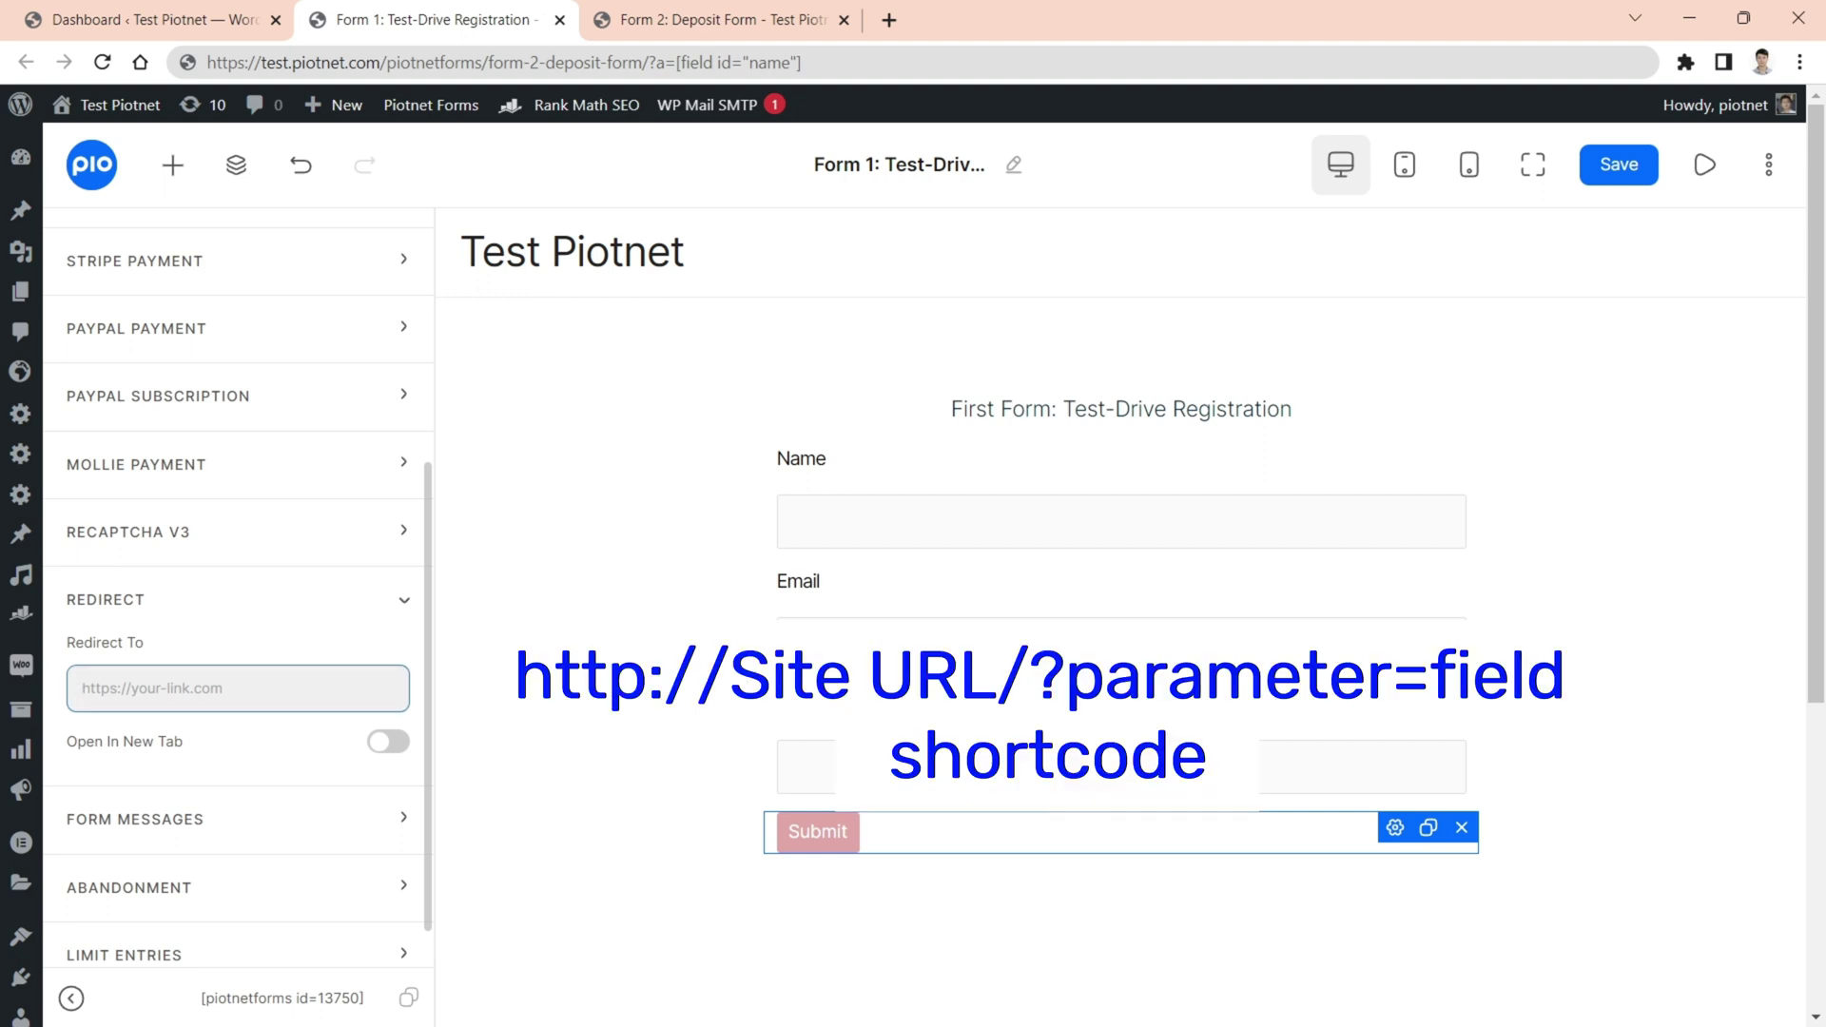
left_click(687, 21)
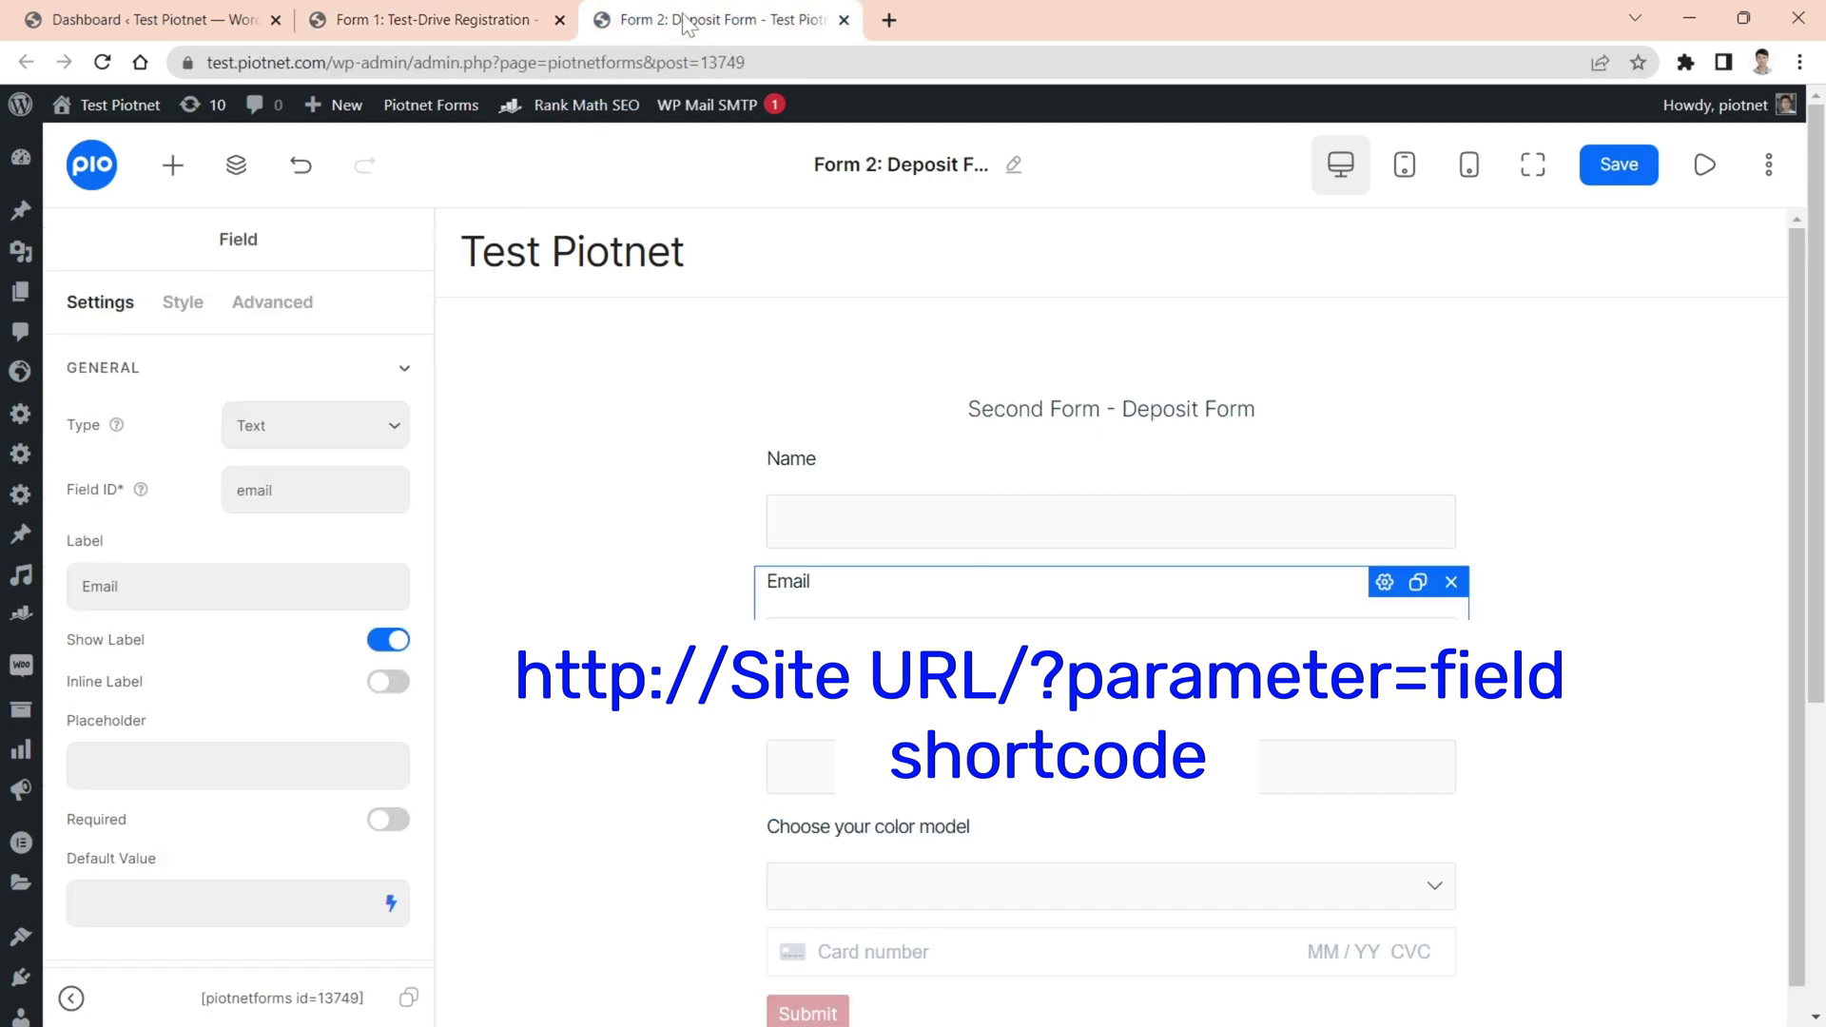
- Paste the live Deposit Form page URL into Redirect To and append ?a=
left_click(1704, 168)
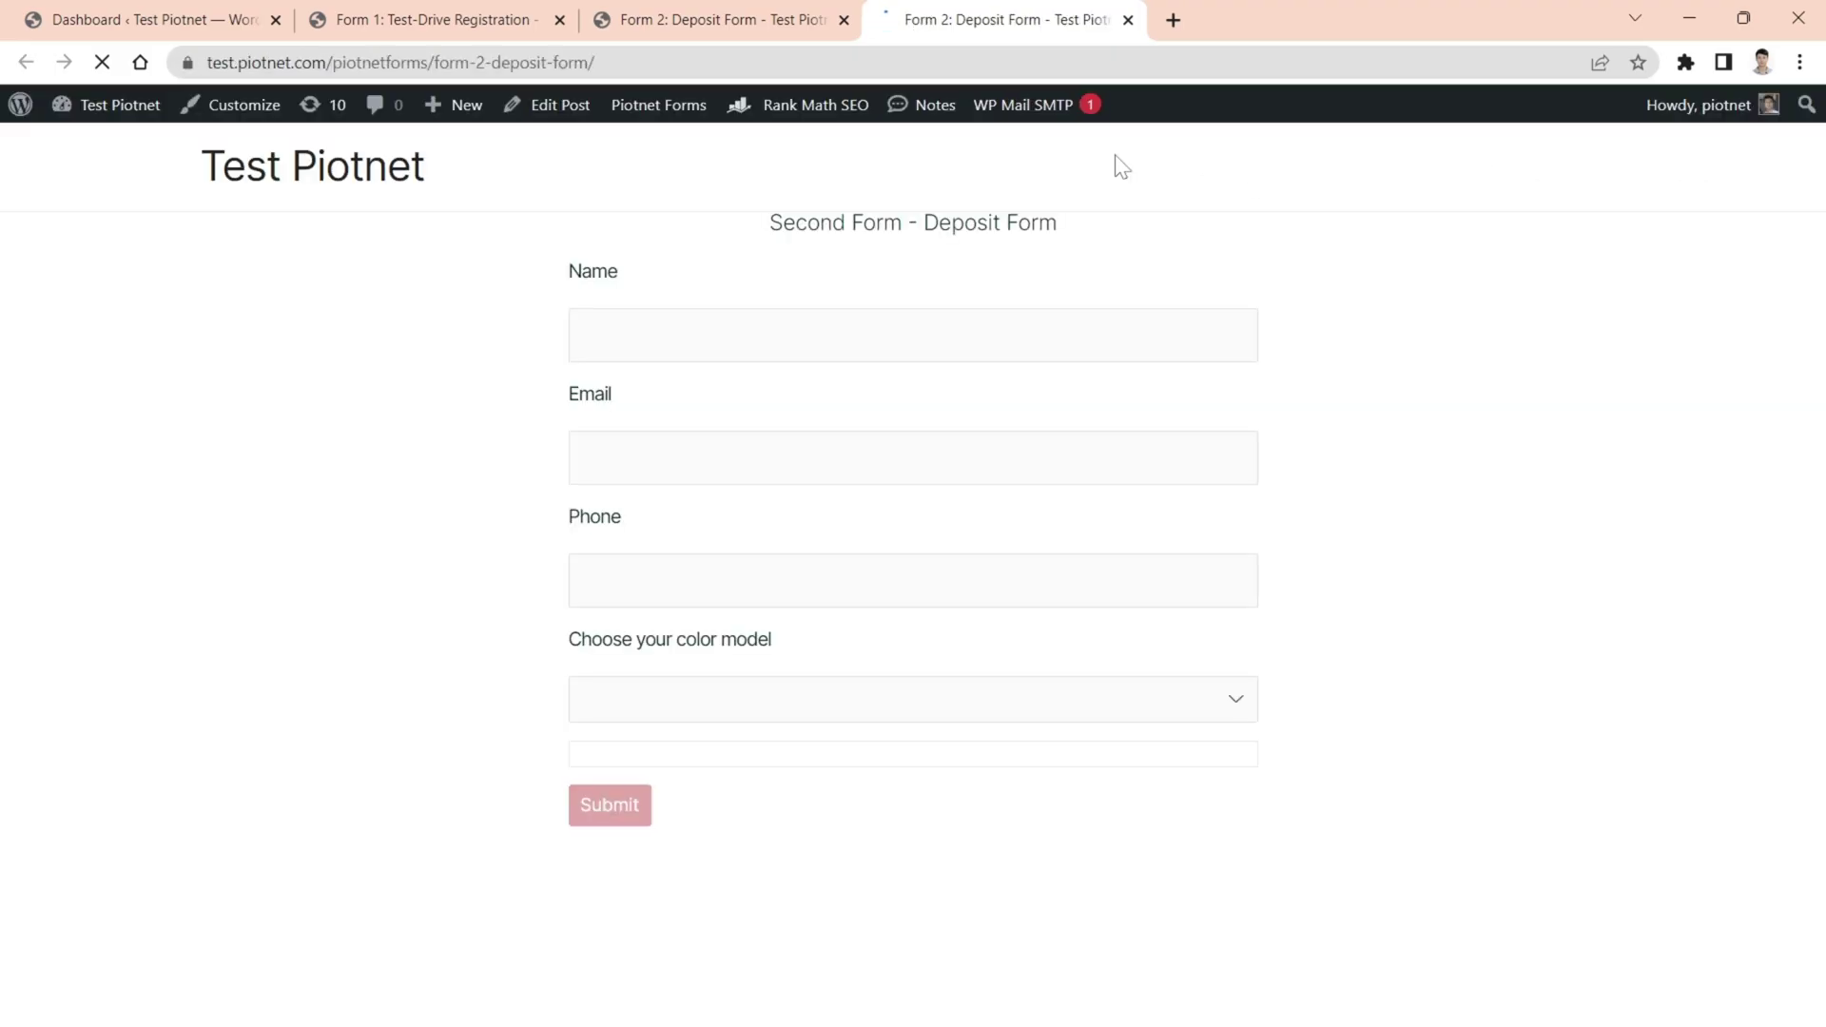
key("ctrl+l")
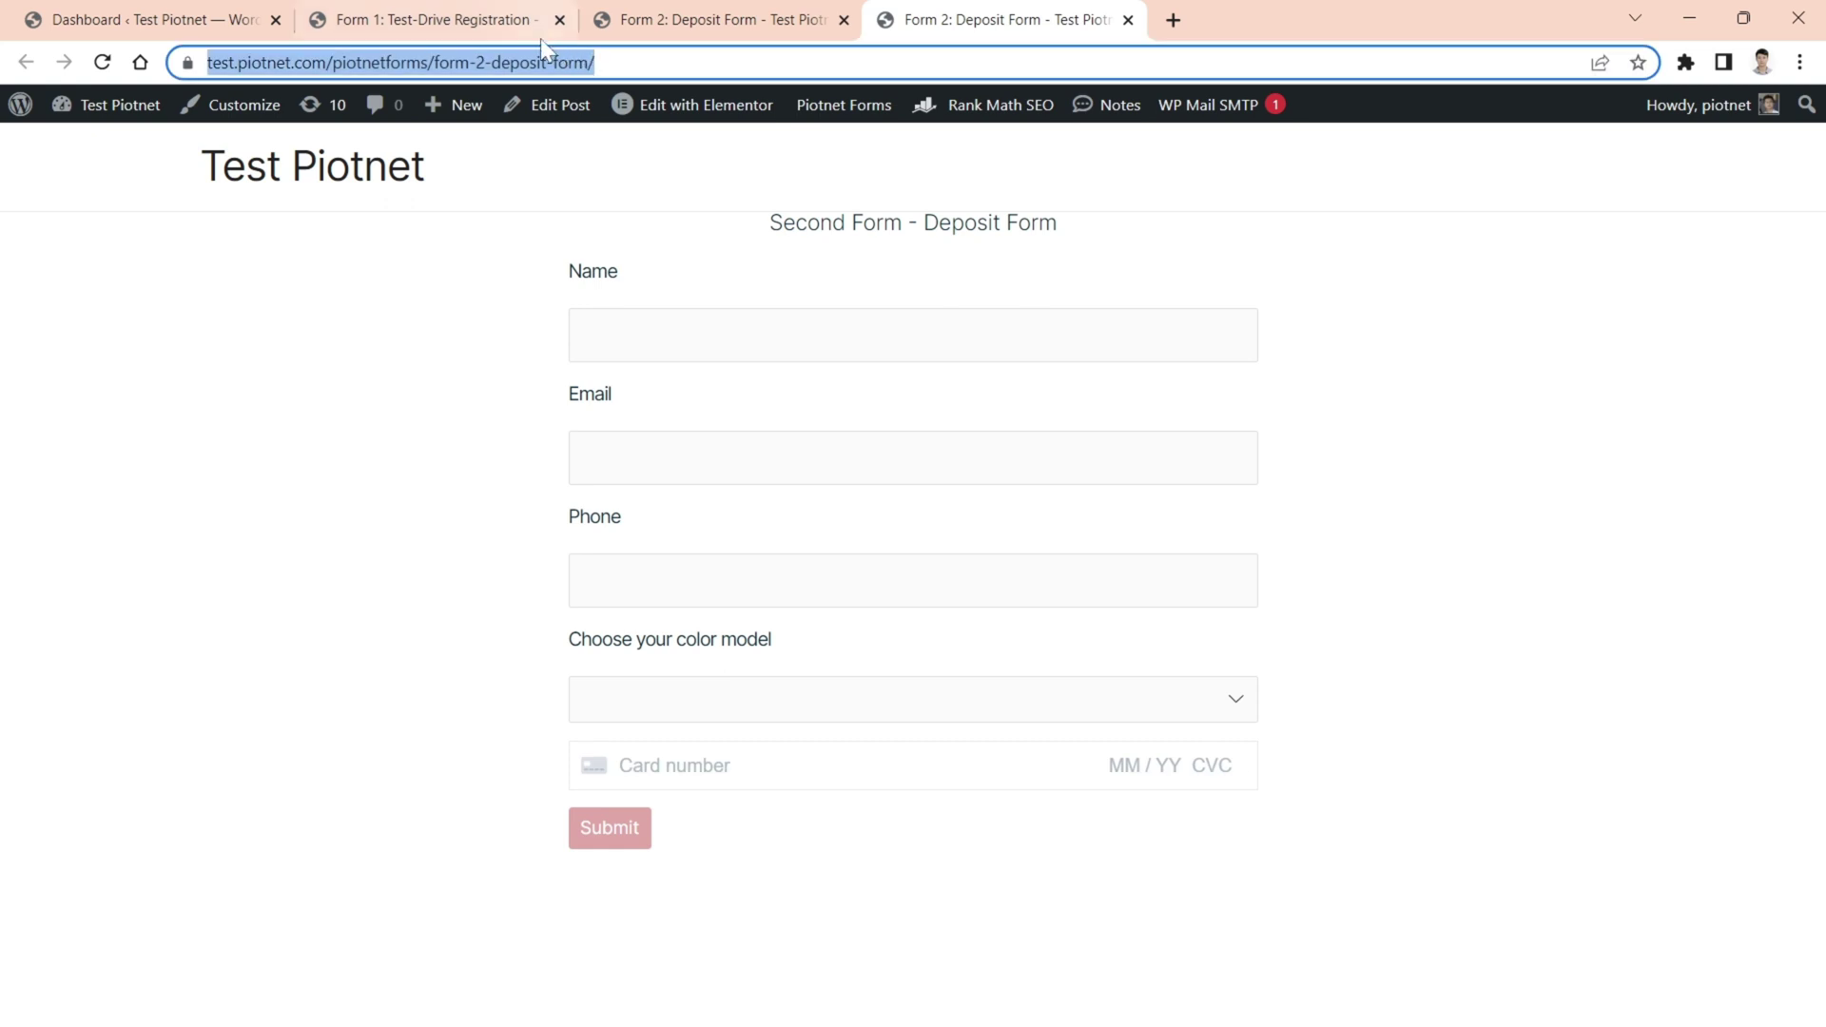
left_click(504, 28)
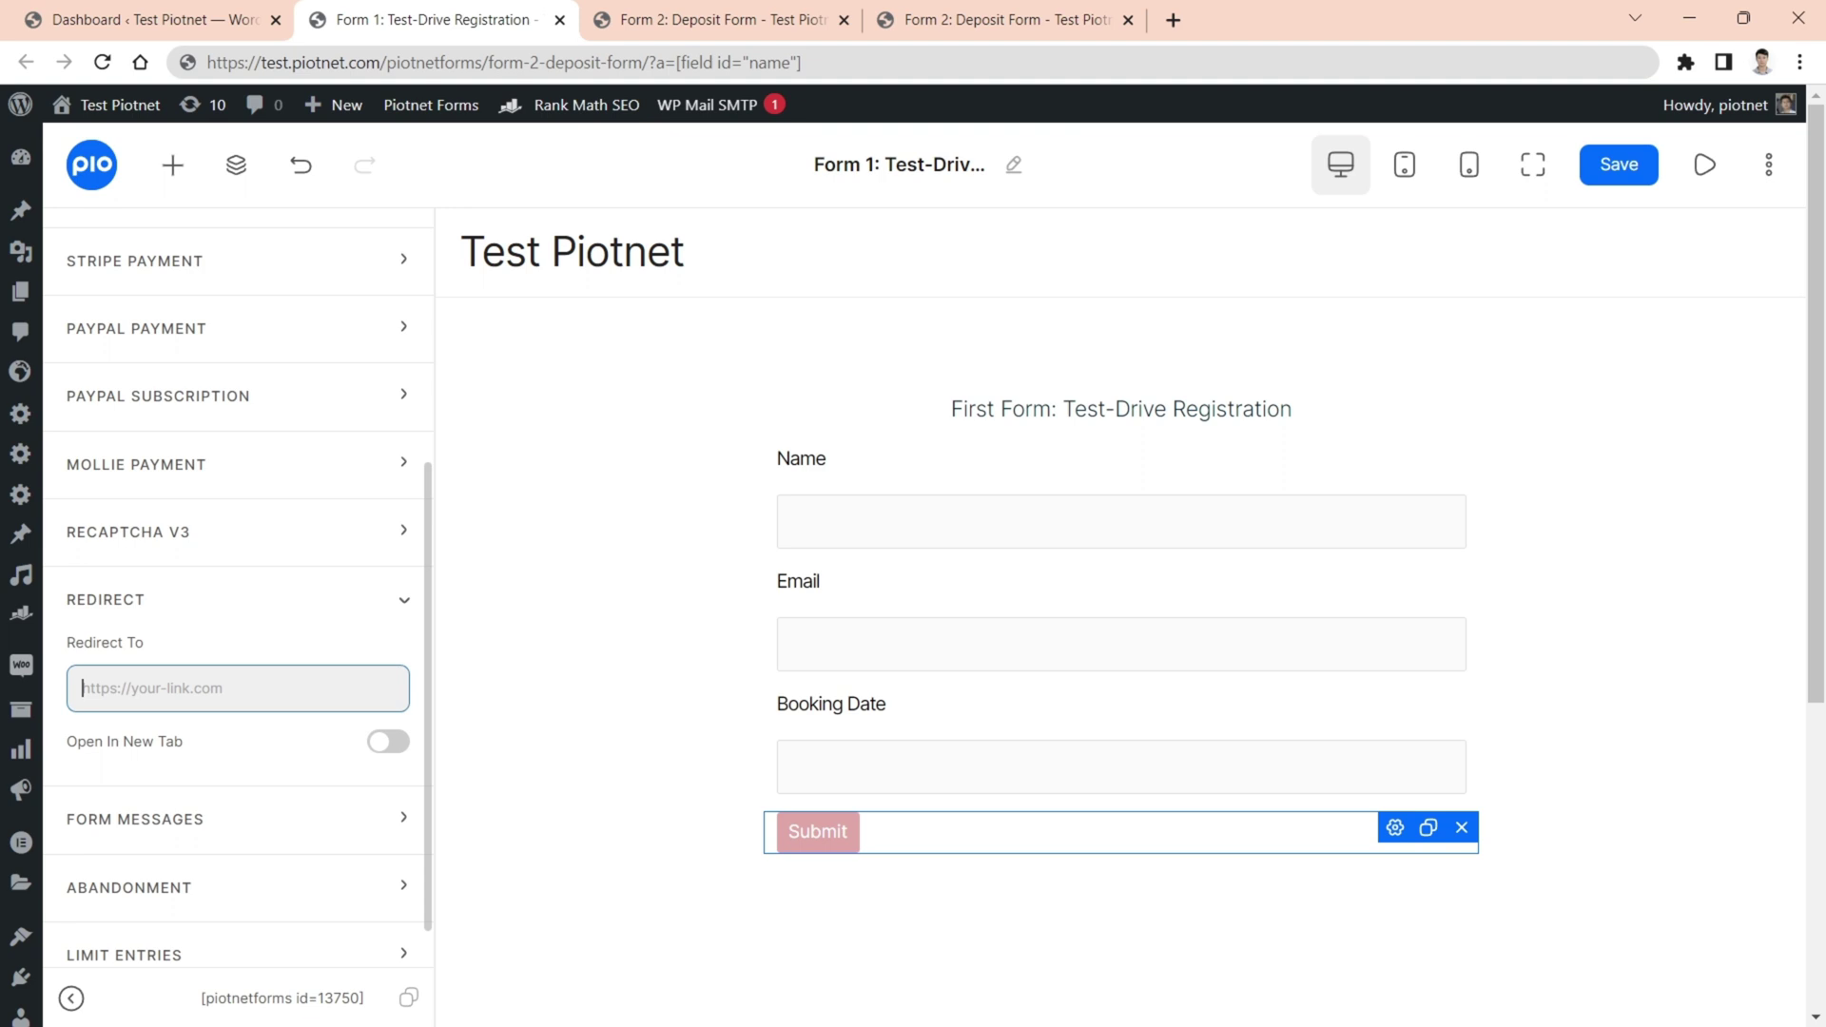
key("ctrl+v")
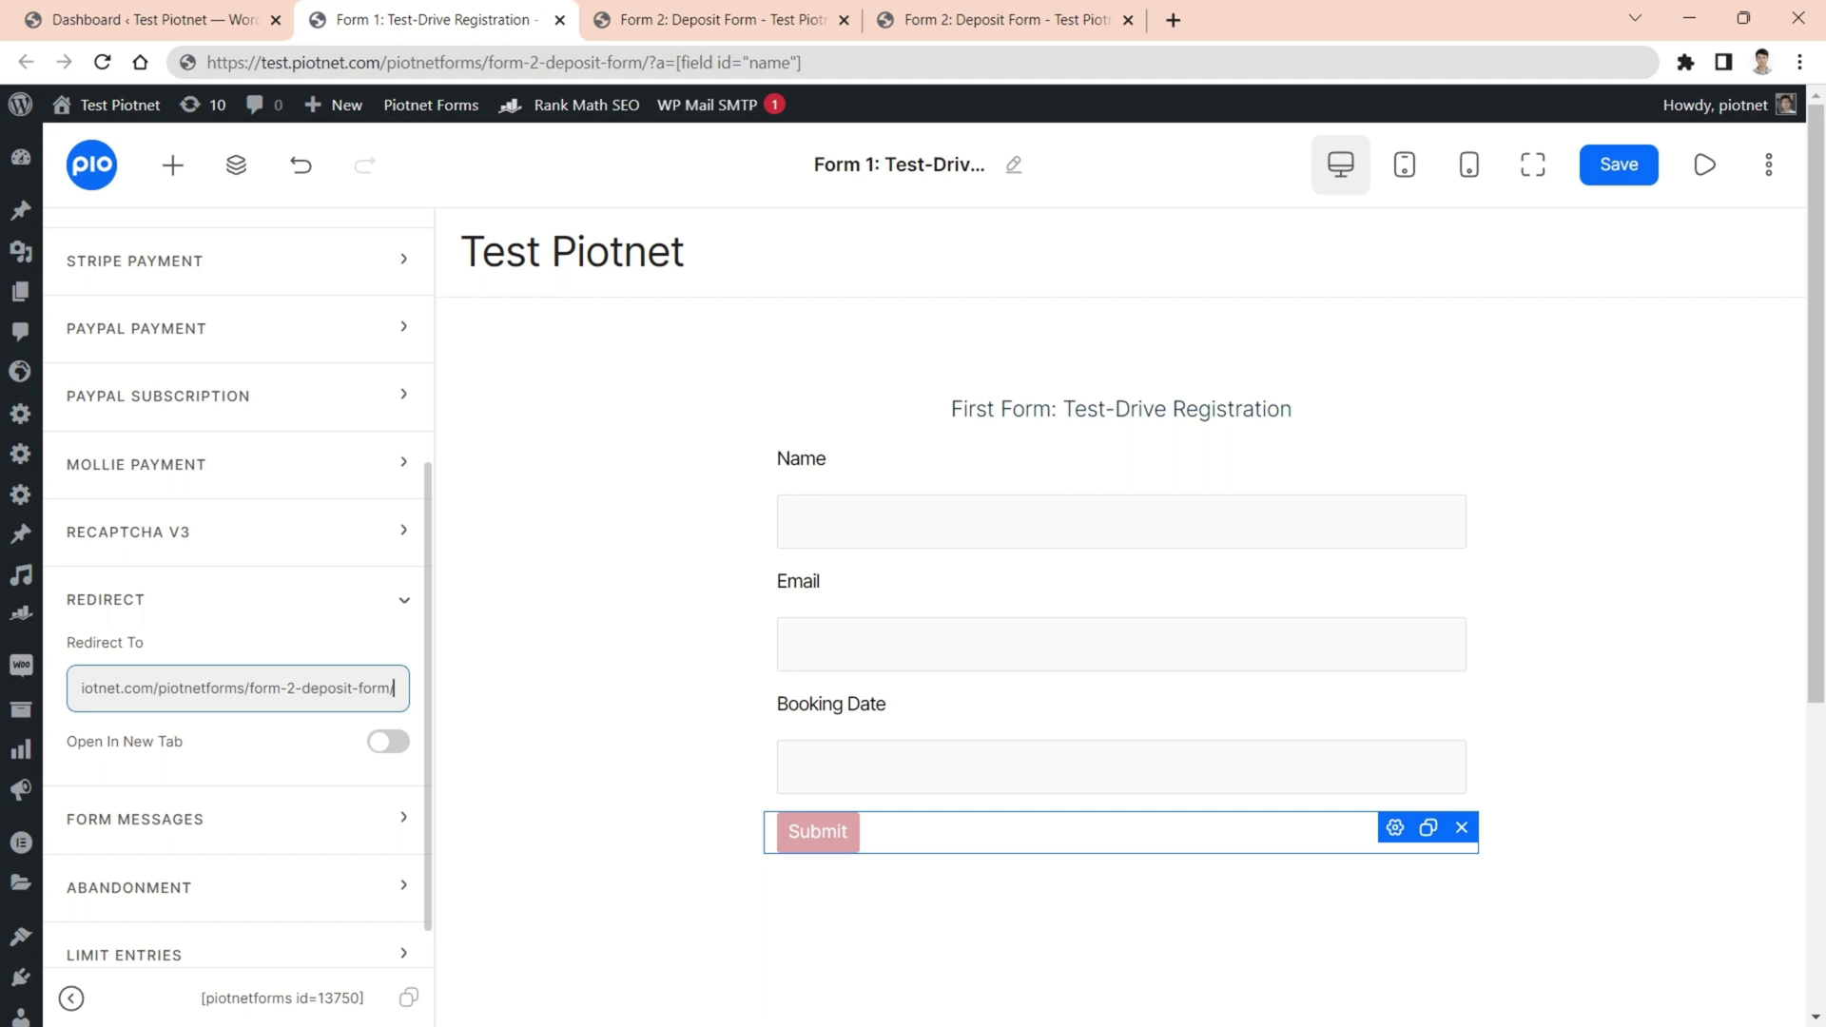
type("?")
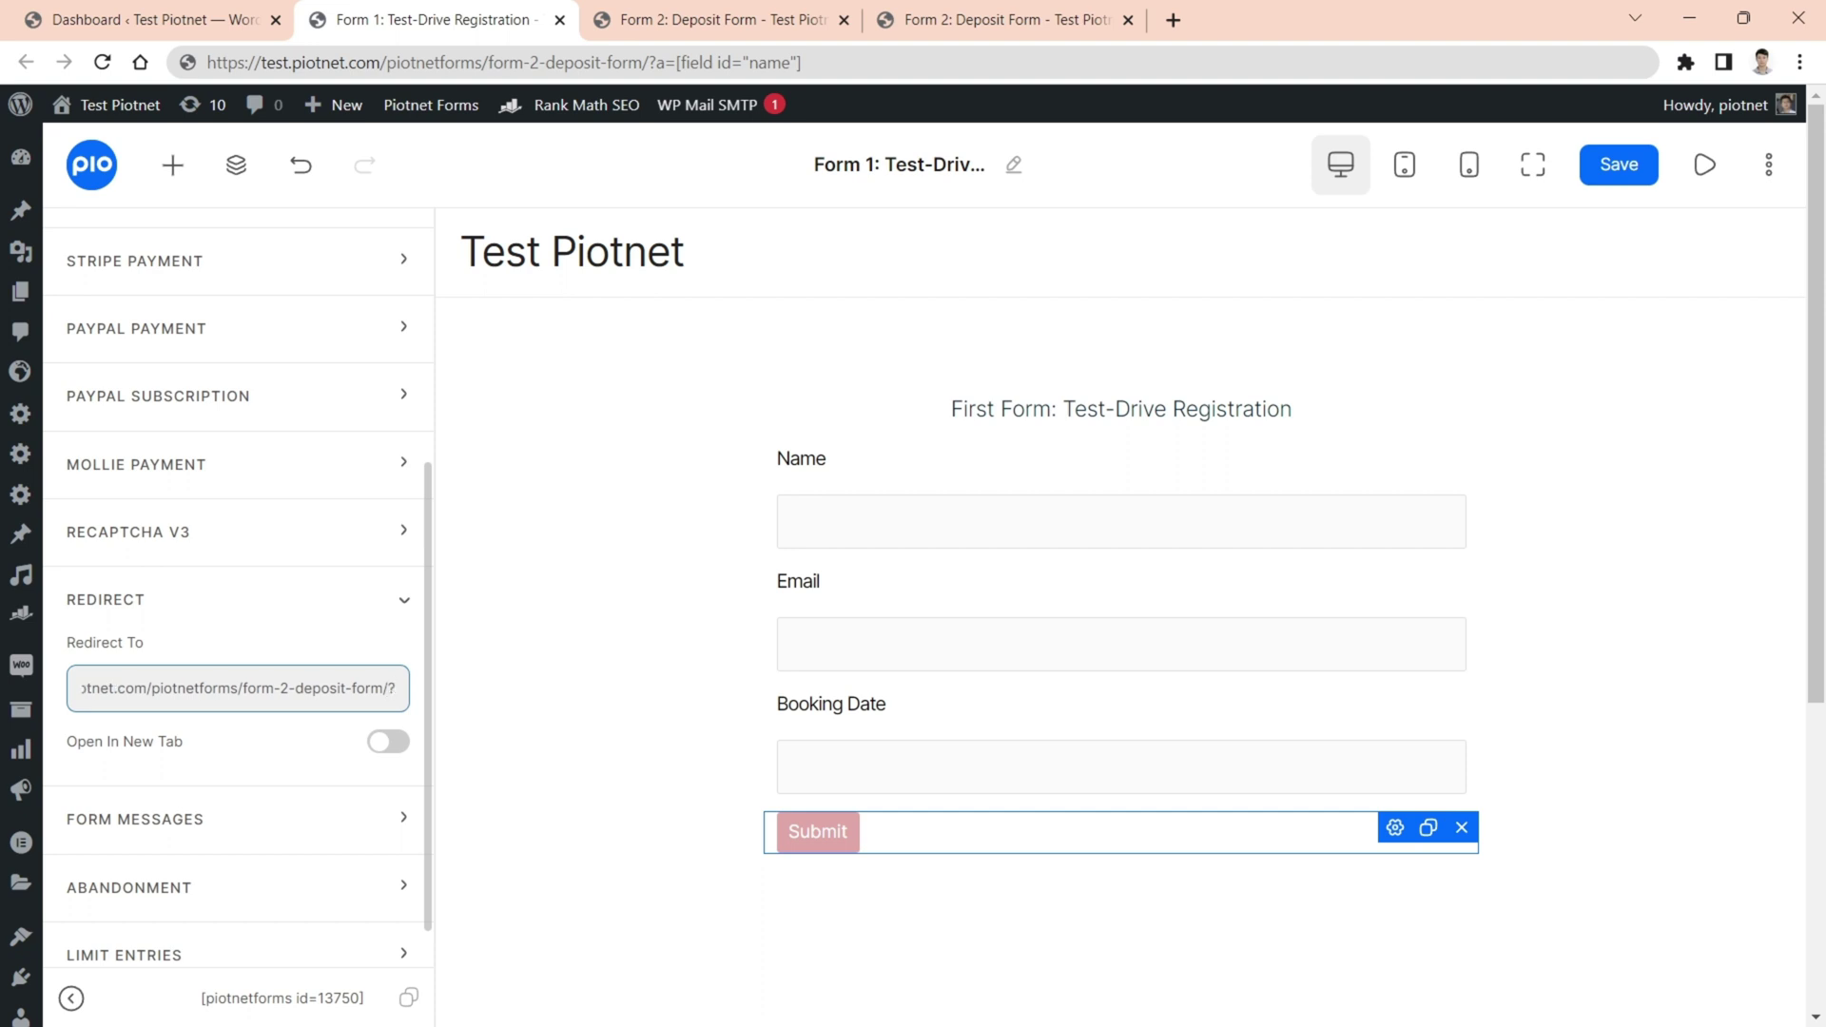
type("a")
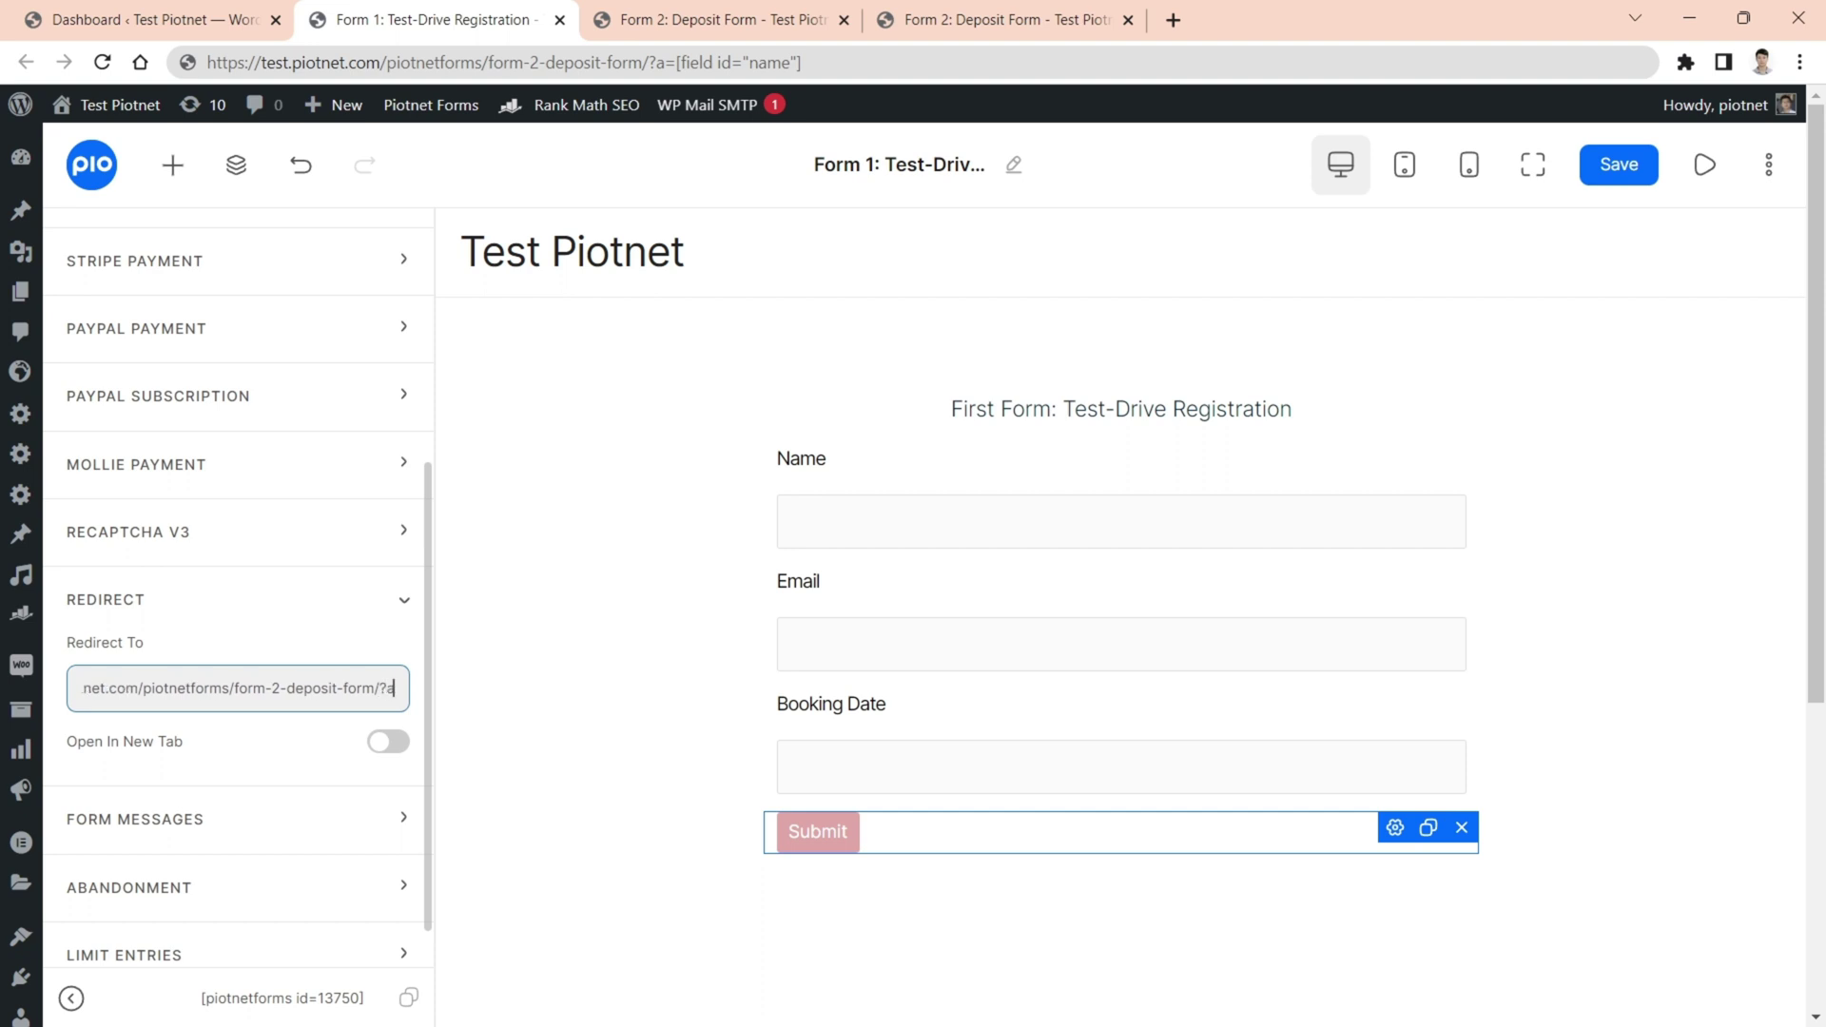
type("=")
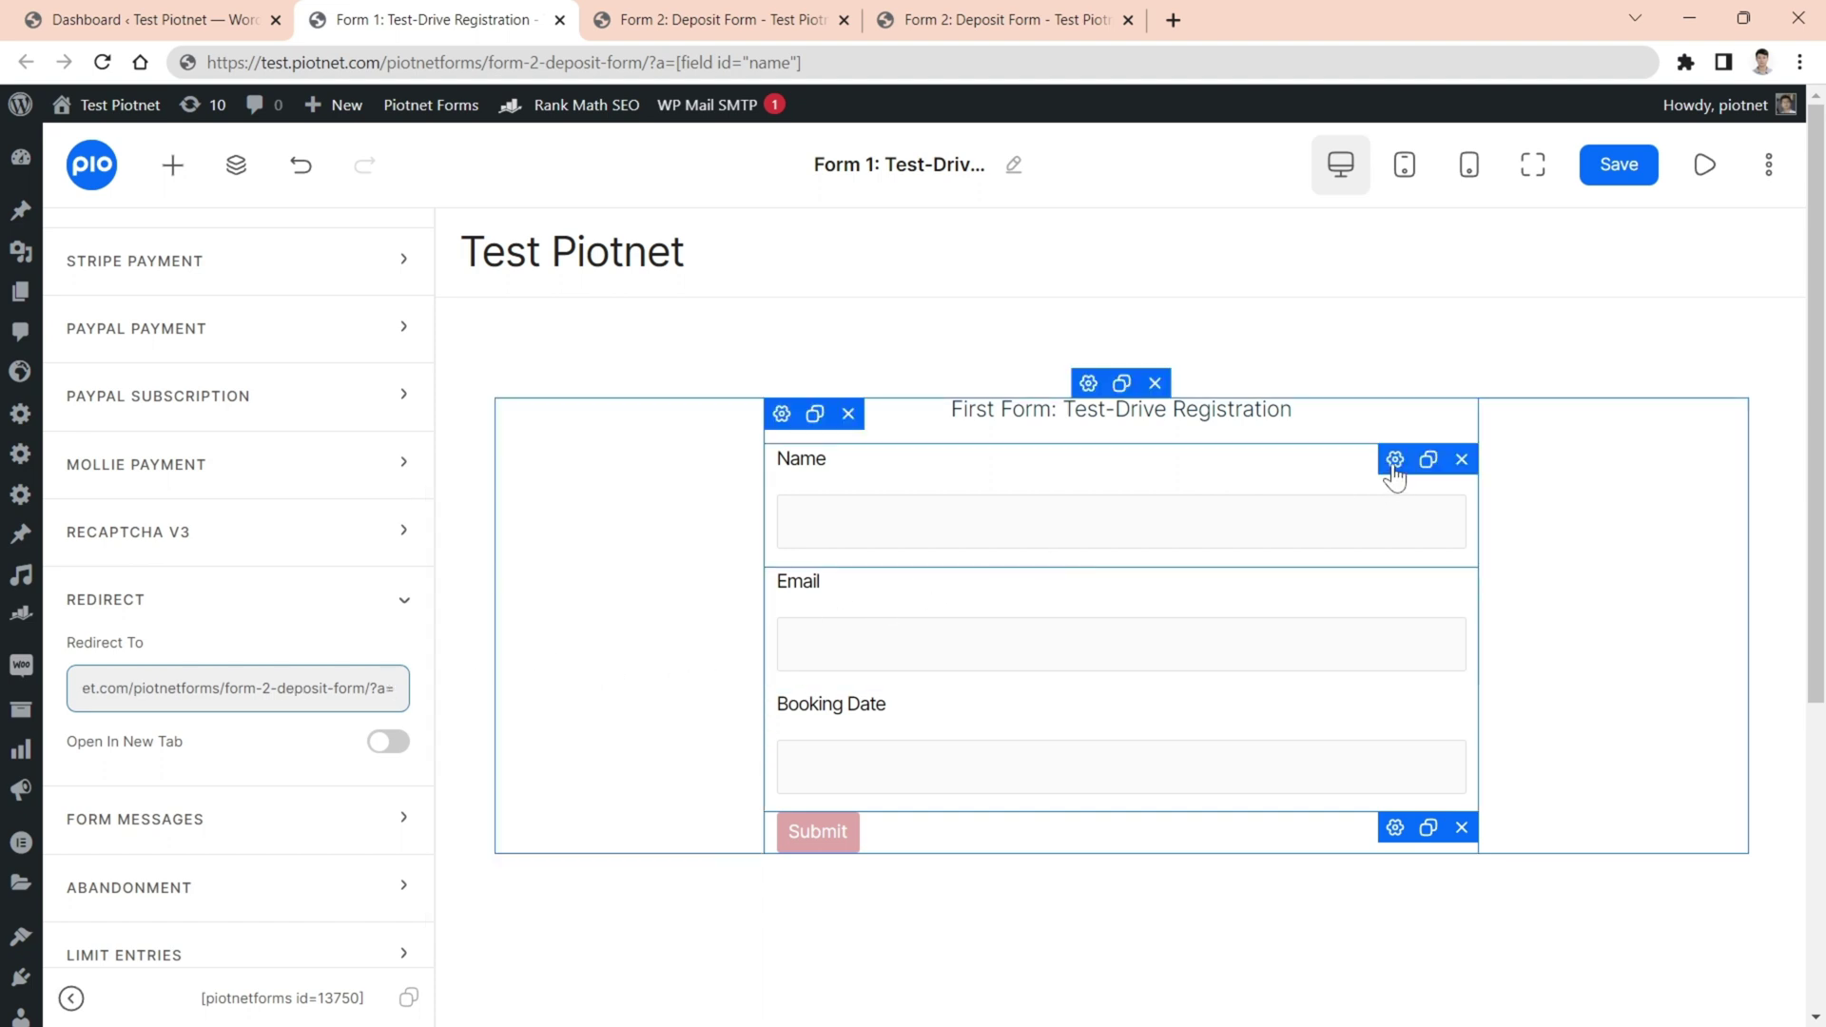
- Copy the Name field's shortcode [field id="name"] from its Other Options
left_click(1396, 462)
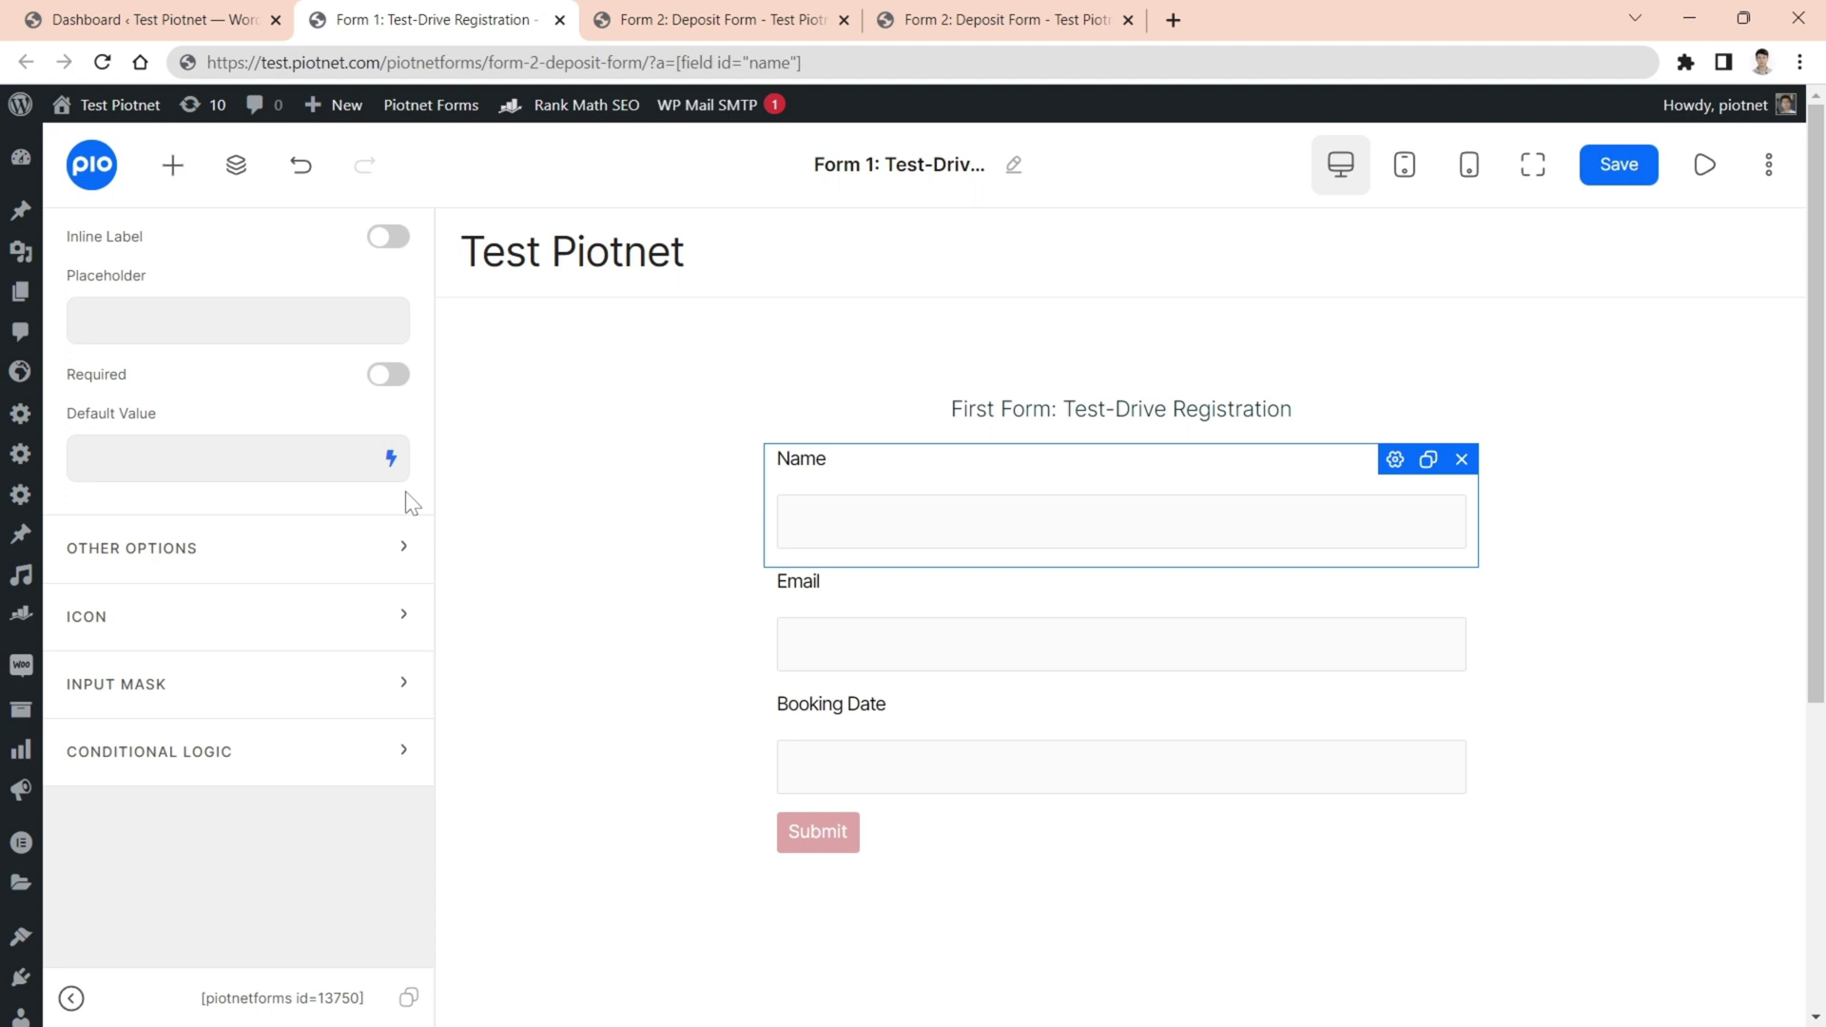
left_click(245, 561)
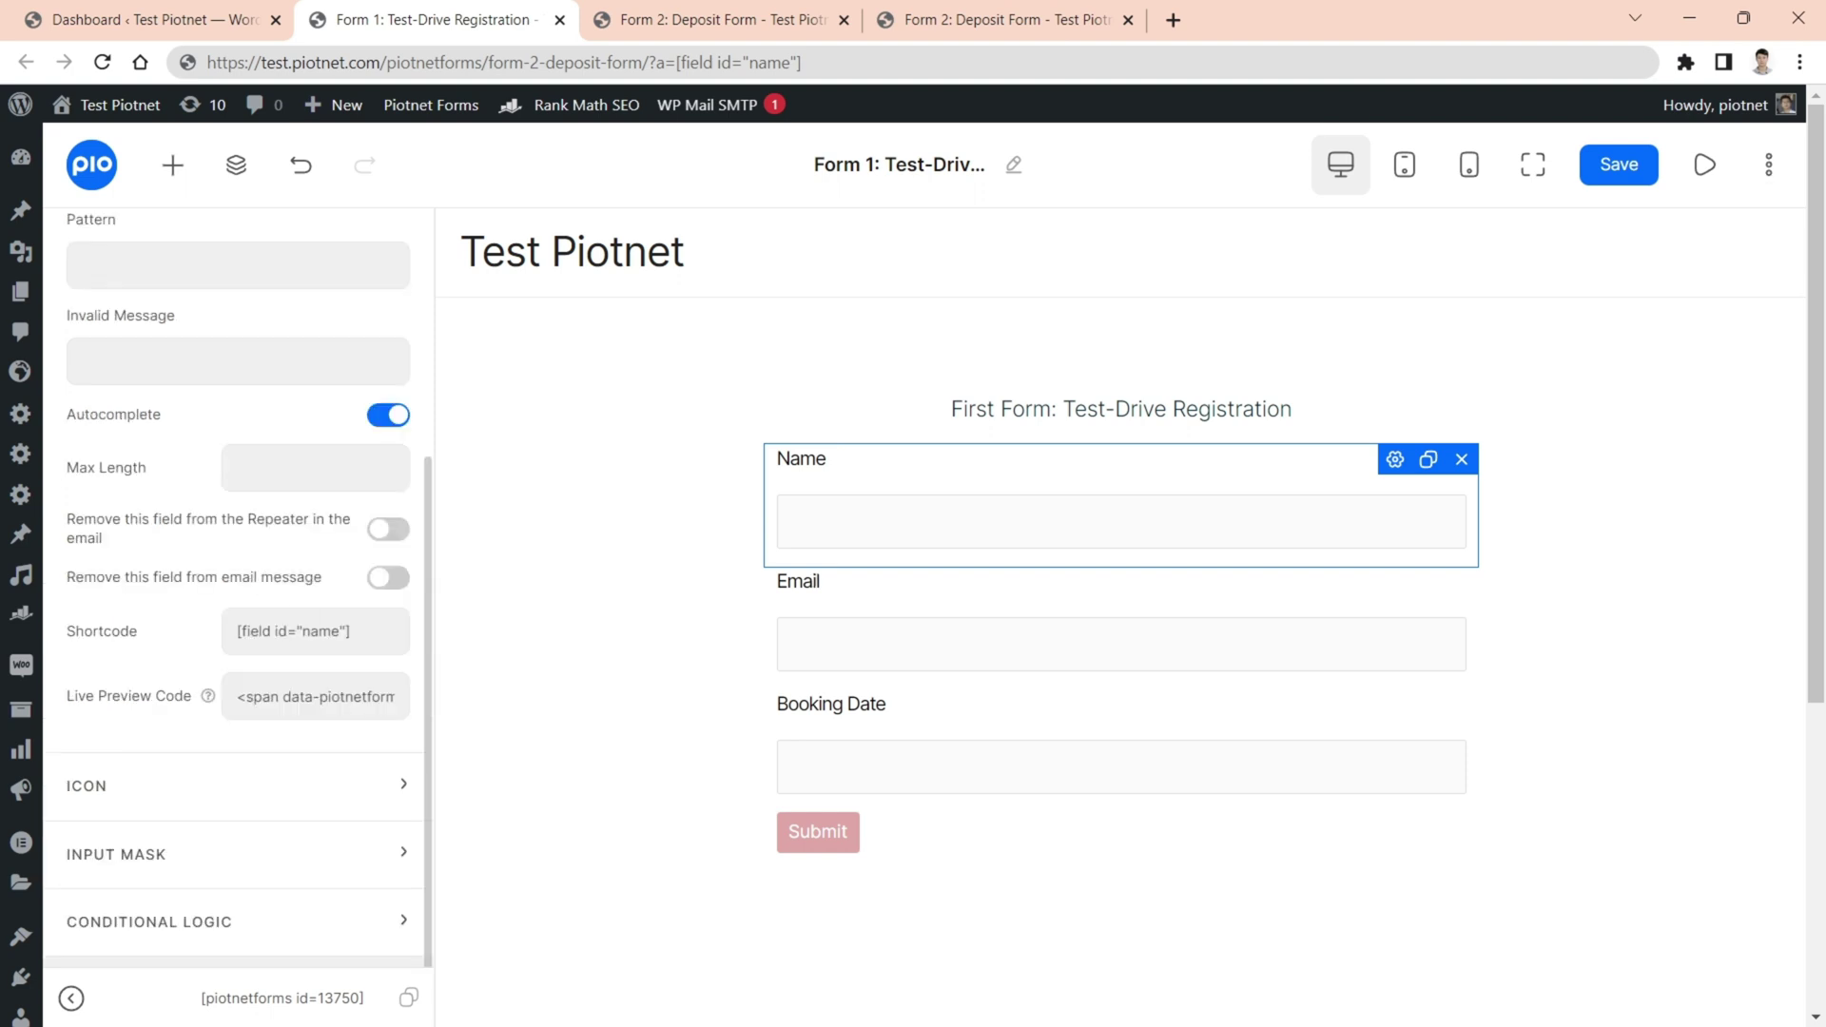
left_click(314, 631)
key("ctrl+c")
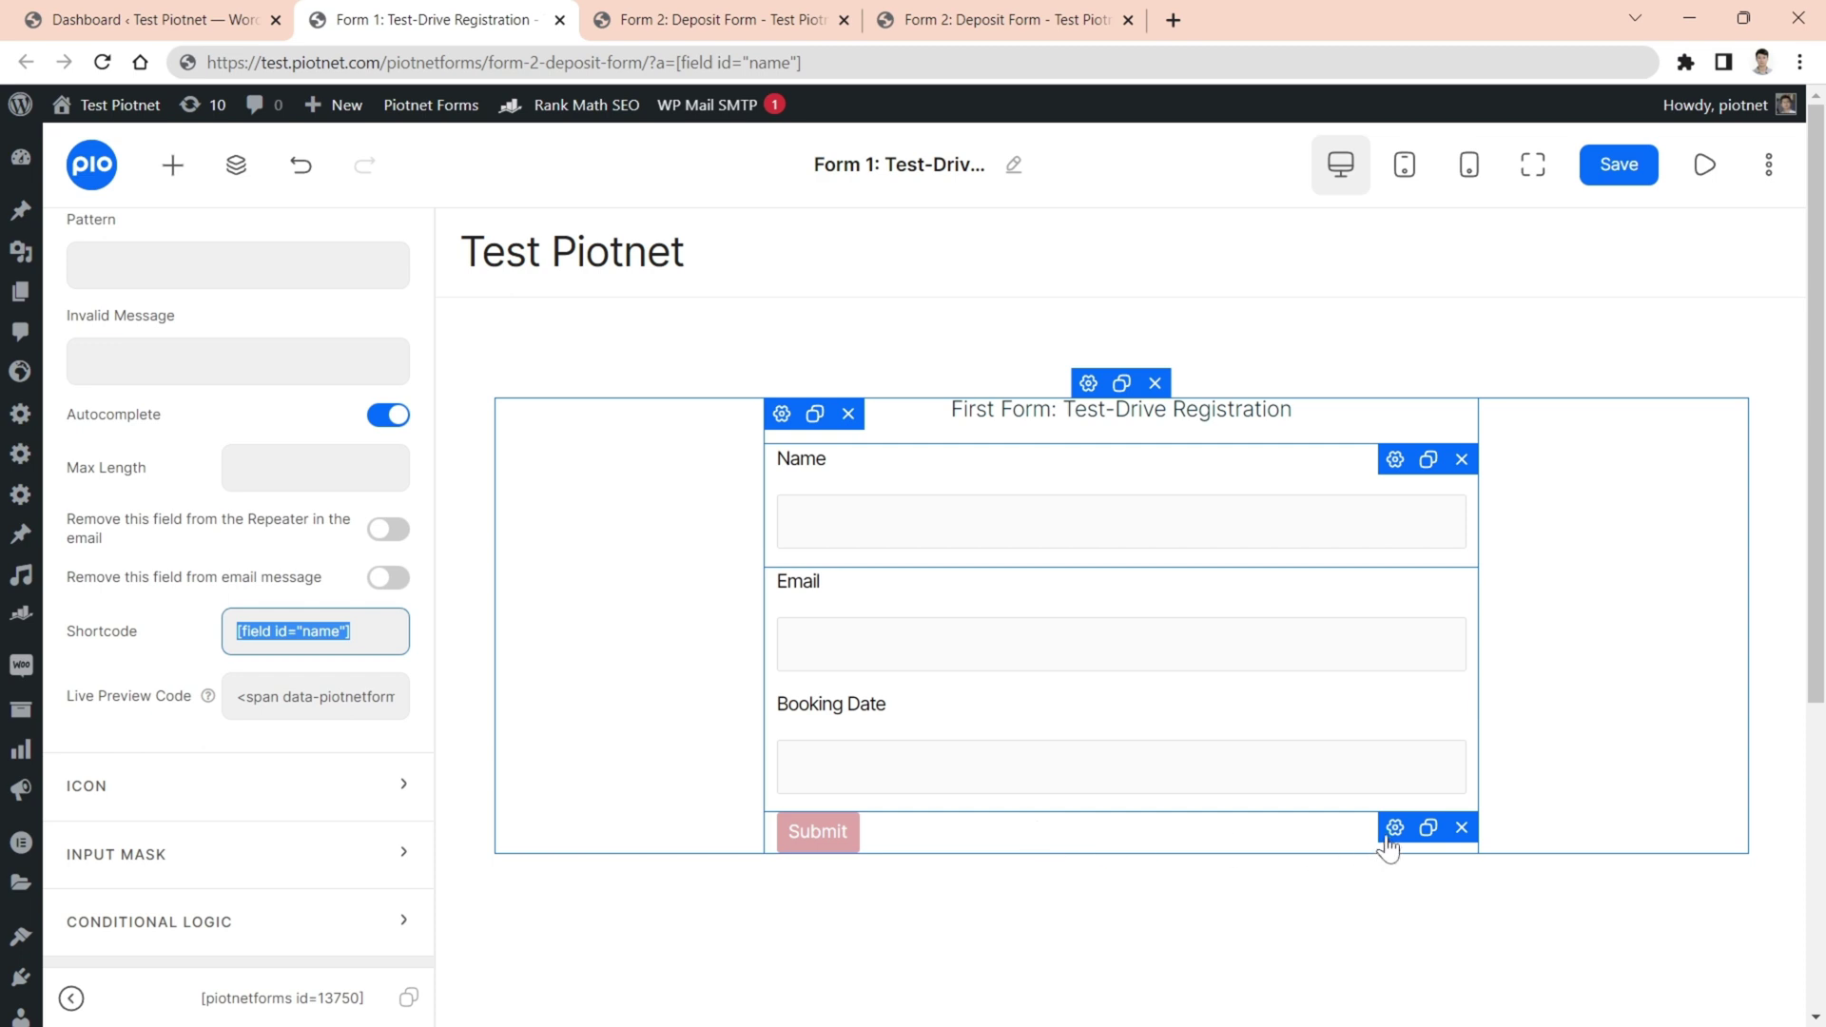
- Paste the name shortcode after ?a= in Redirect To and save the form
left_click(1393, 835)
left_click(369, 778)
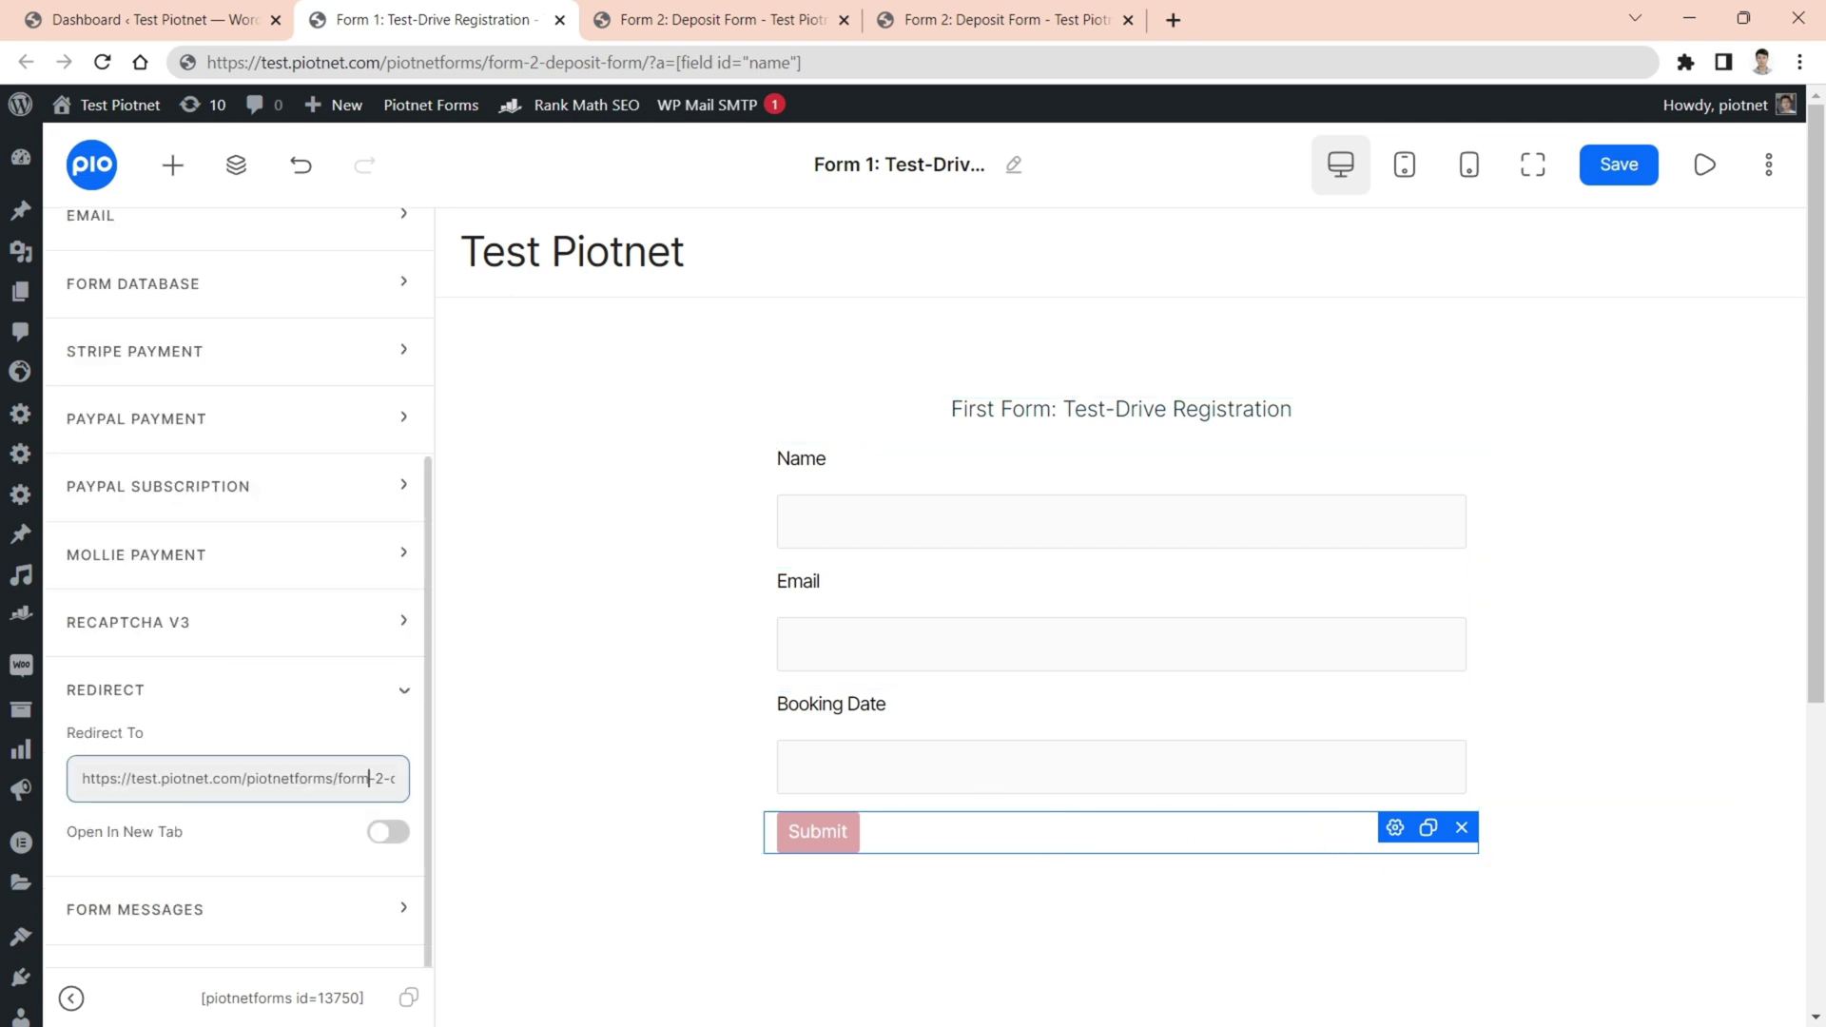
key("Right")
key("Right")
key("Right")
key("Right")
key("Right")
key("Right")
key("Right")
key("Right")
key("Right")
key("Right")
key("Right")
key("Right")
key("Right")
key("Right")
key("Right")
key("Right")
key("Right")
key("Right")
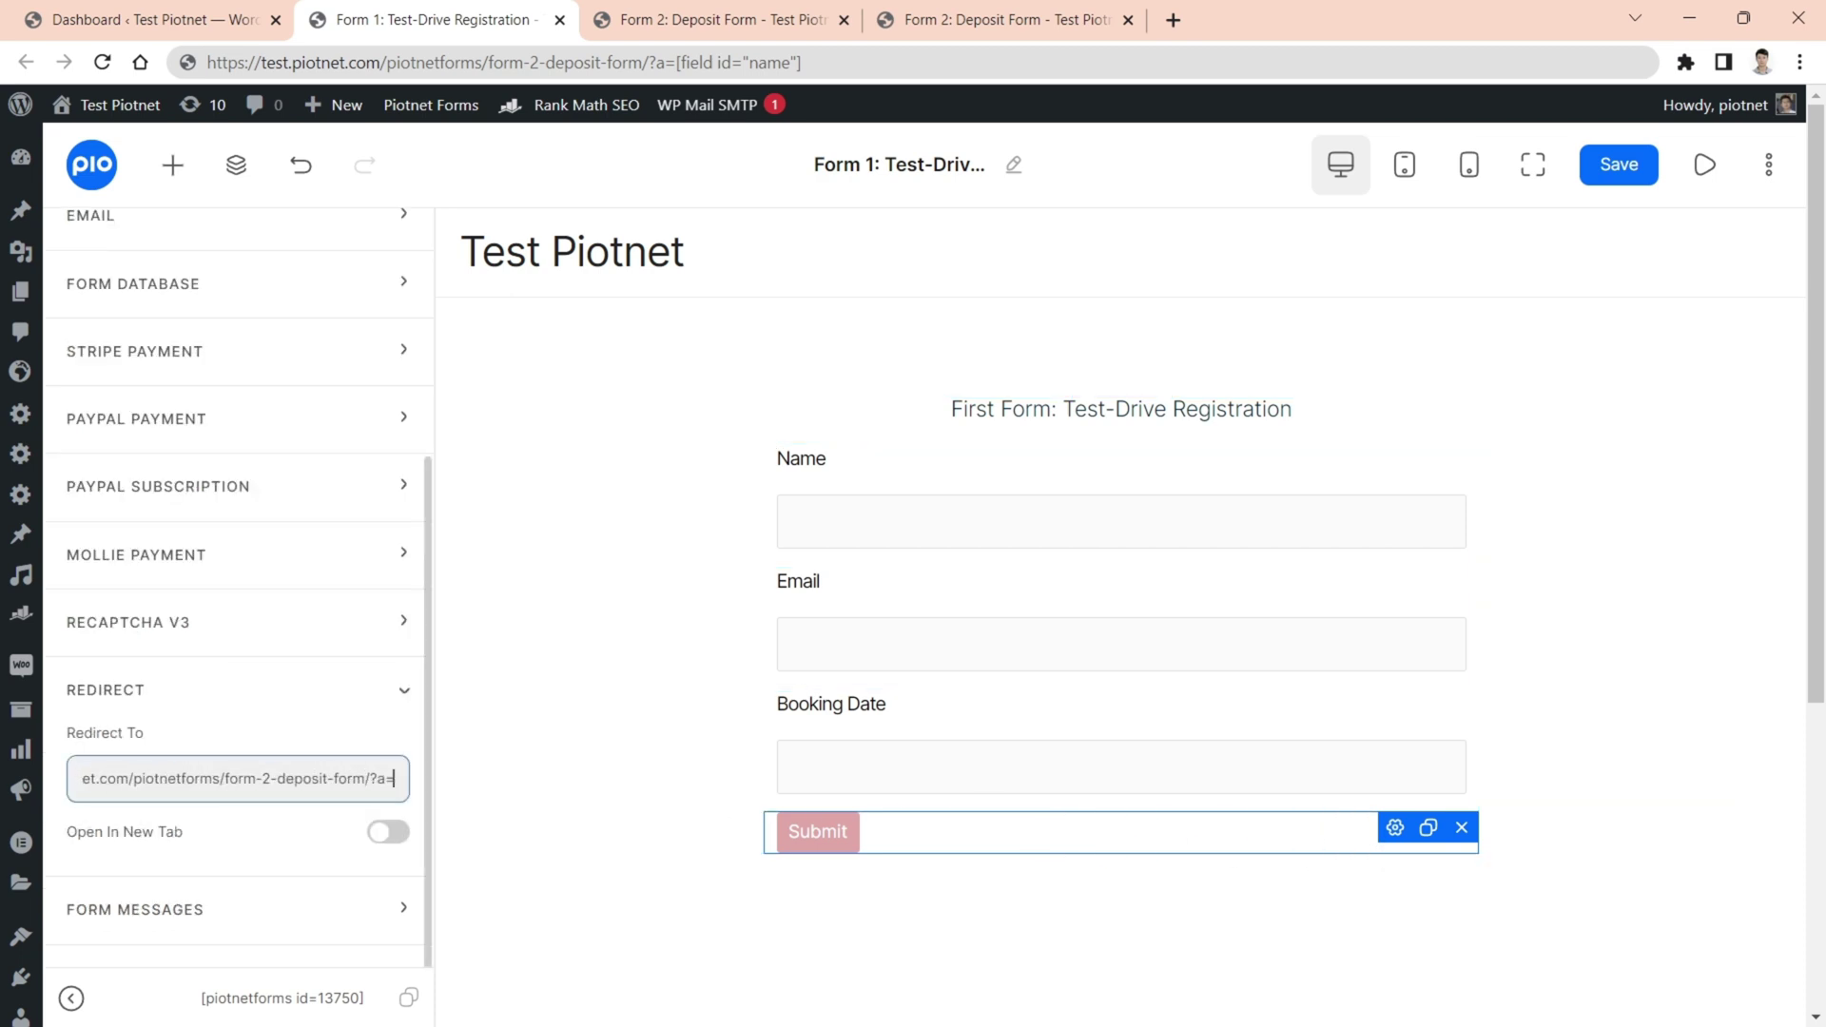
key("ctrl+v")
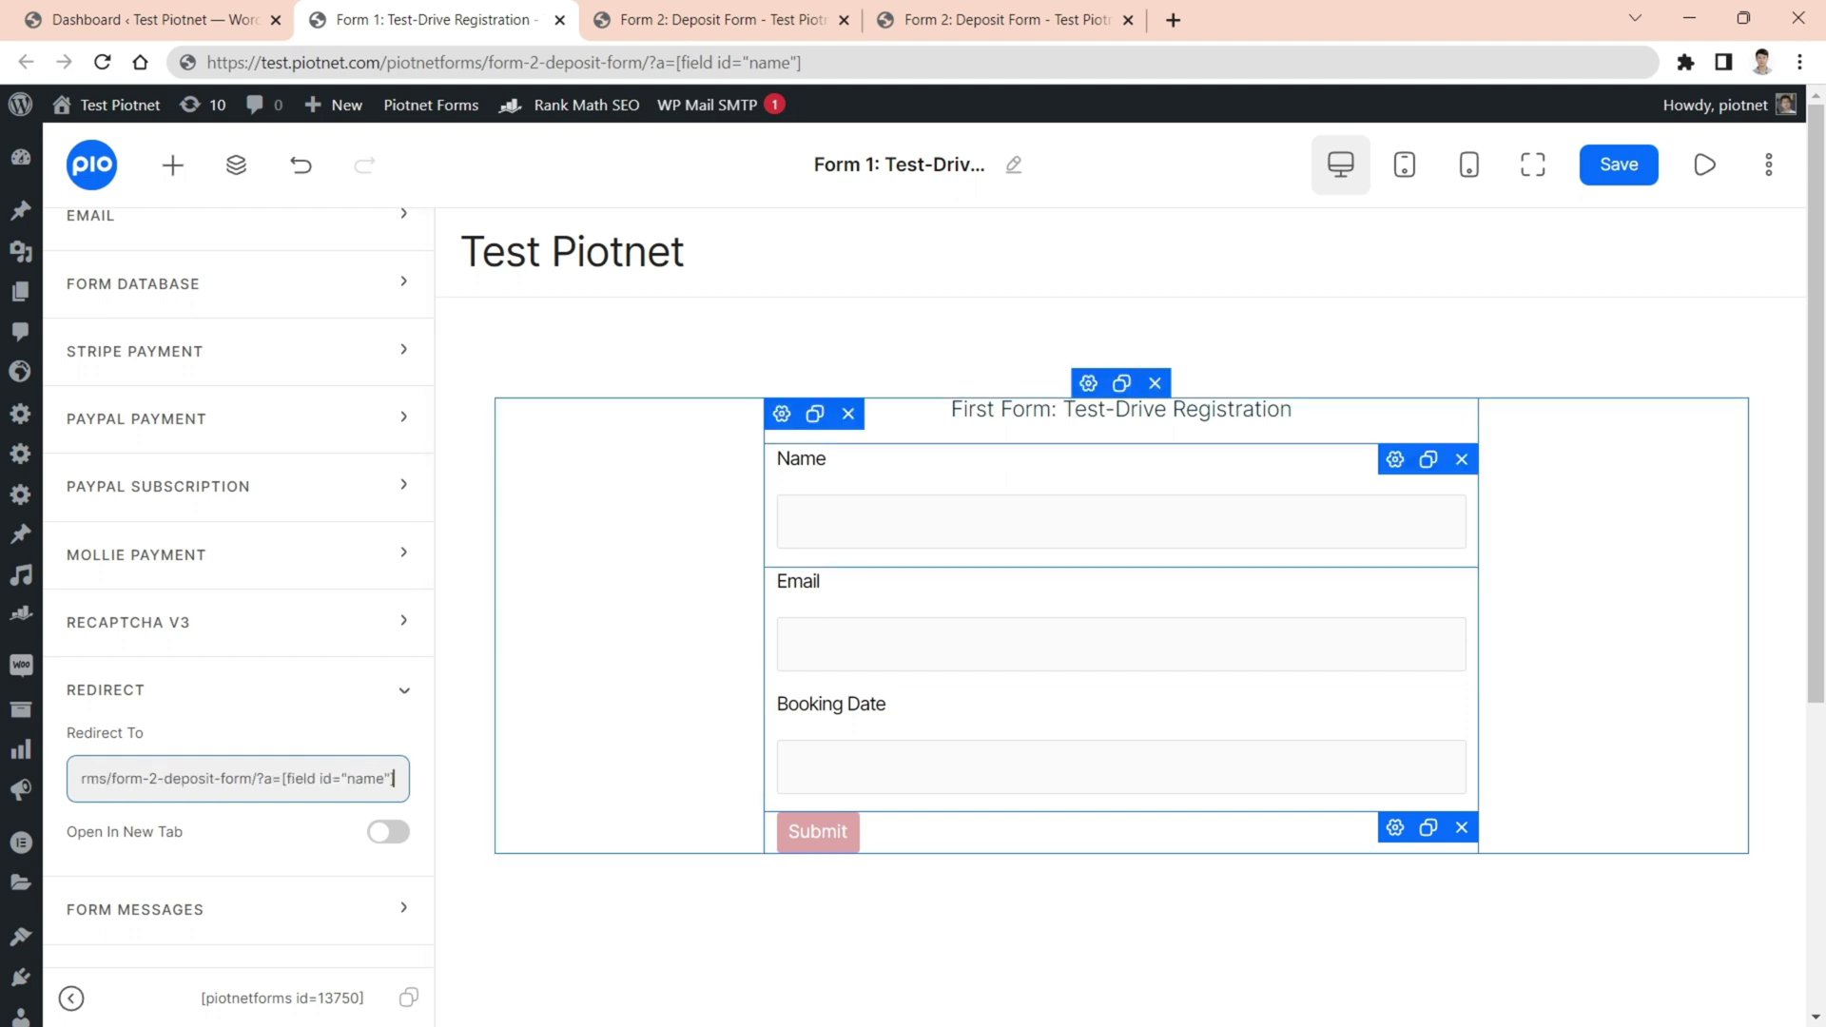
left_click(1622, 176)
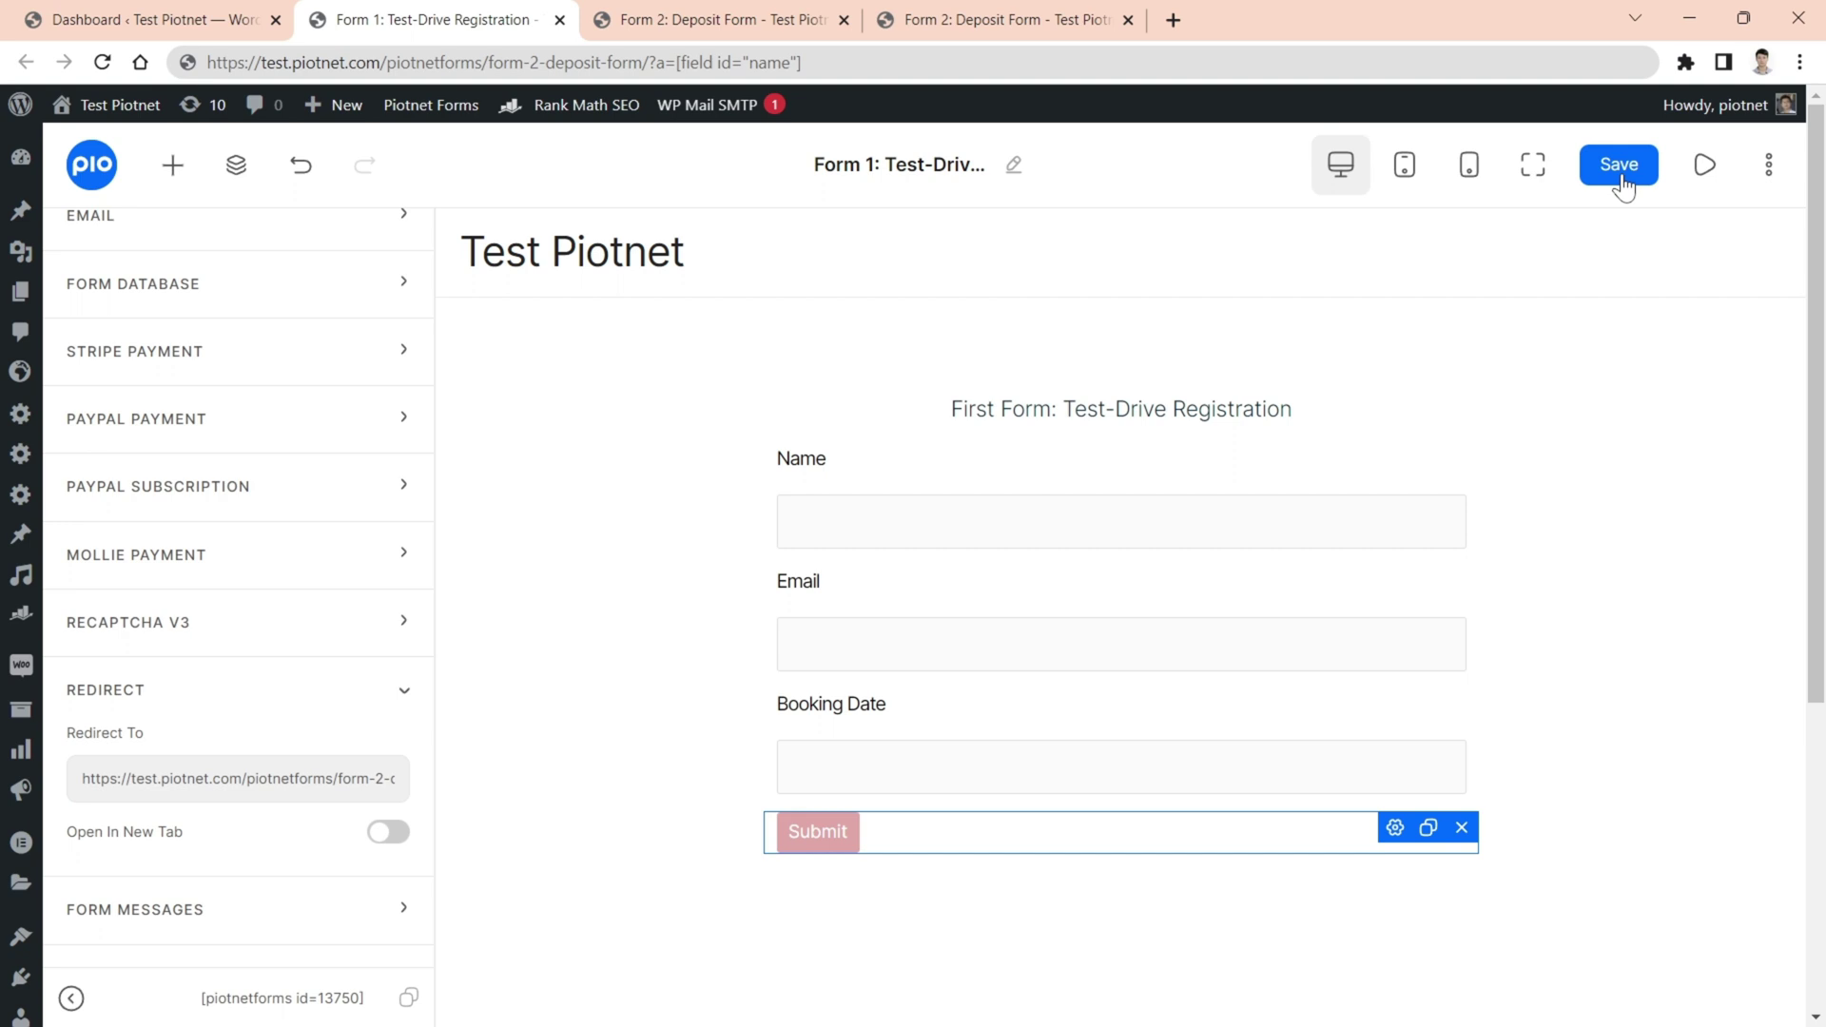
- Set the Deposit Form Name field's Default Value to the URL Parameter dynamic tag
left_click(744, 27)
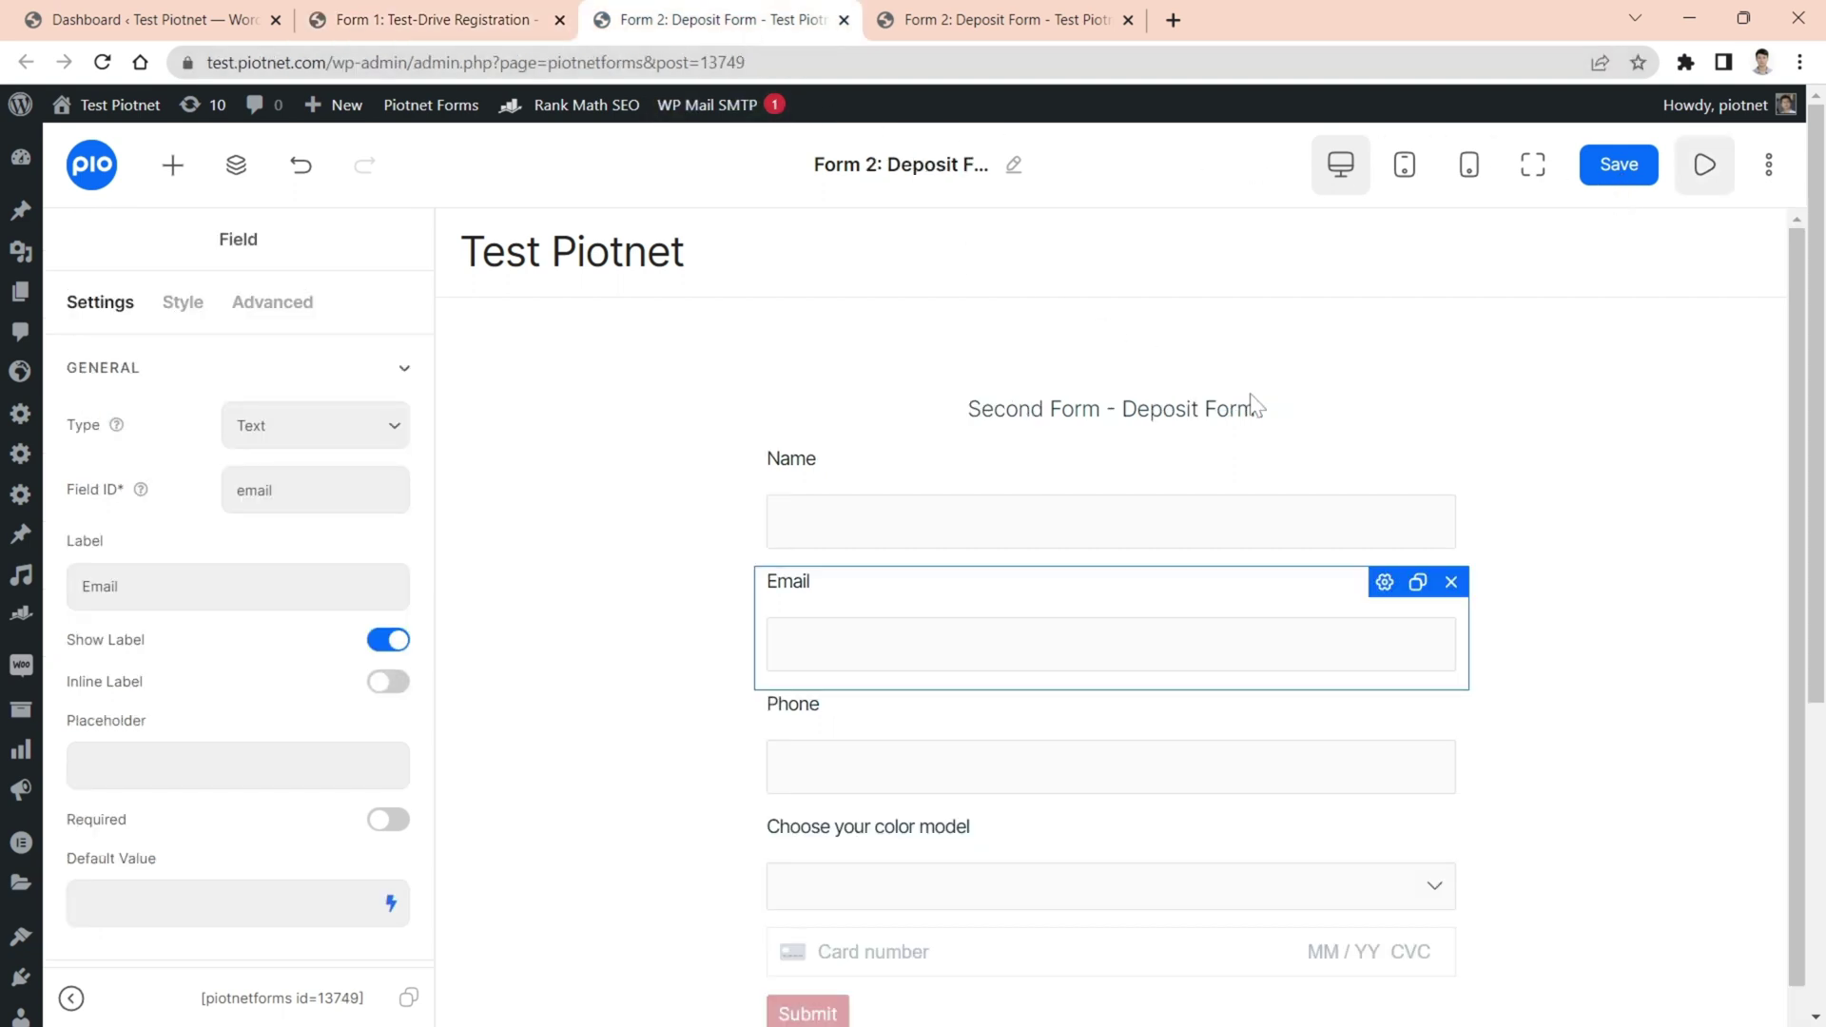
left_click(1382, 464)
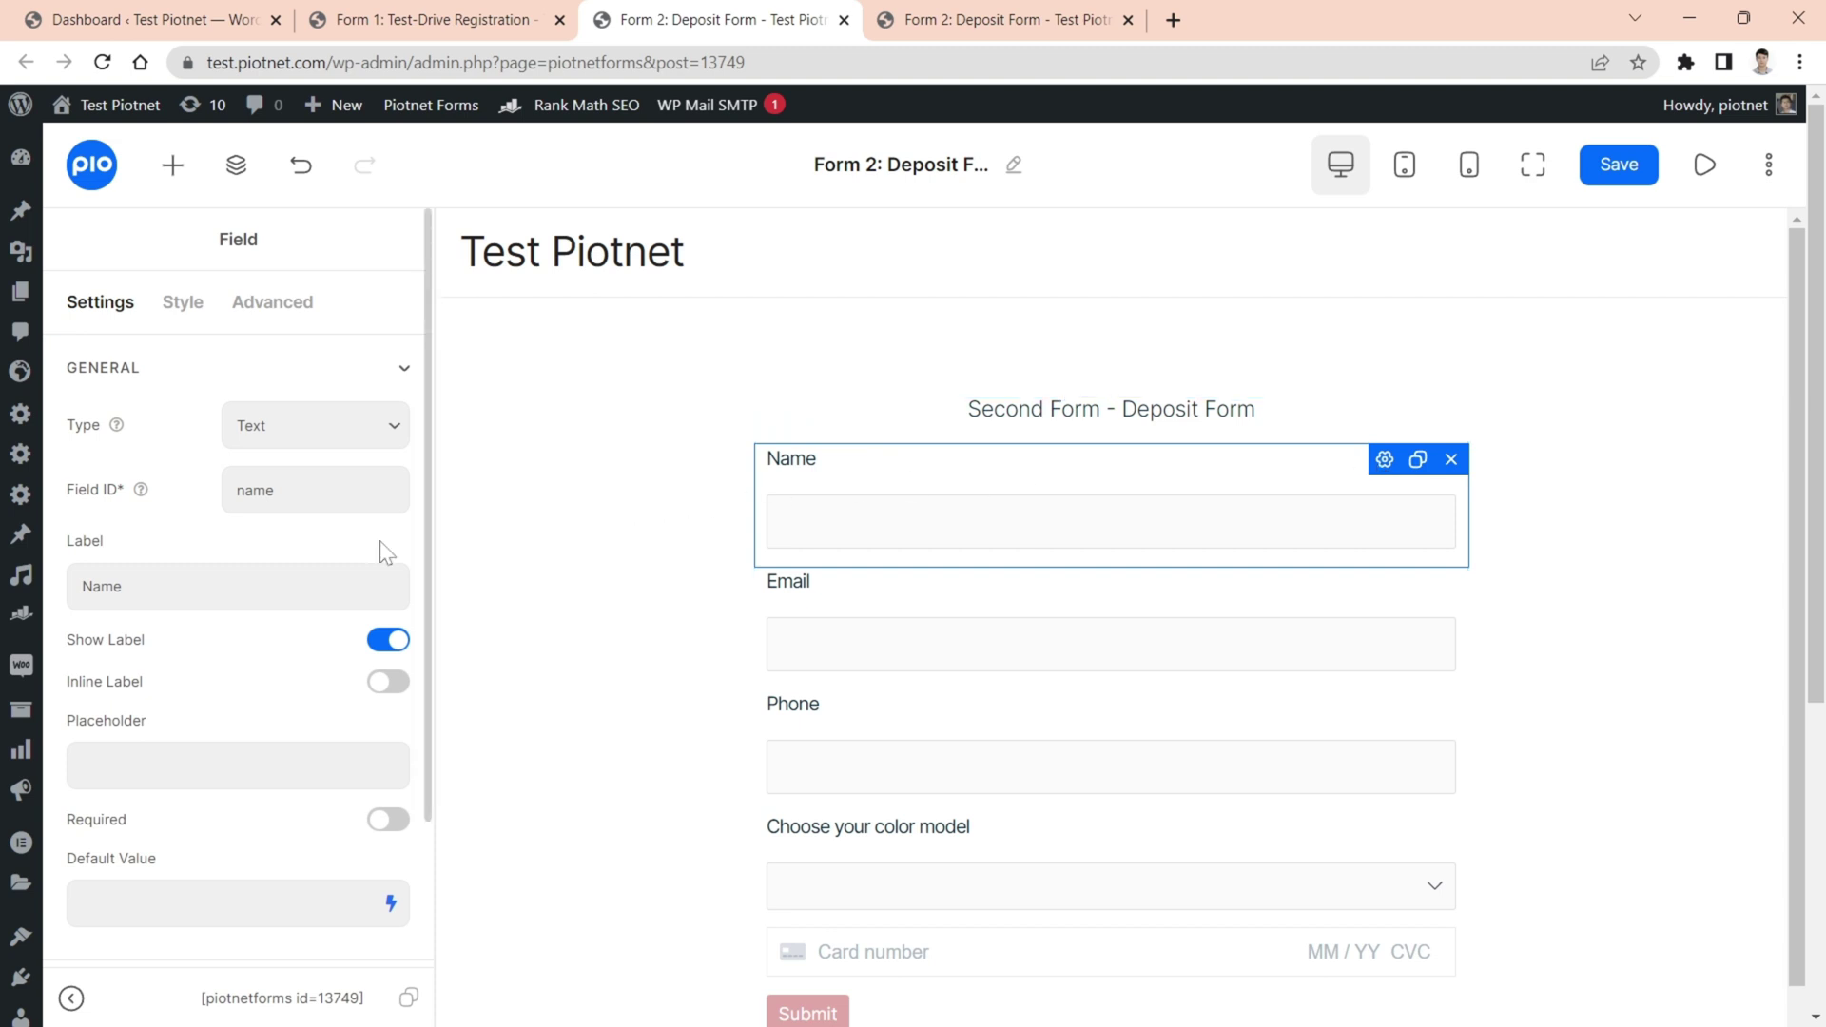
scroll(349, 761, "down", 2)
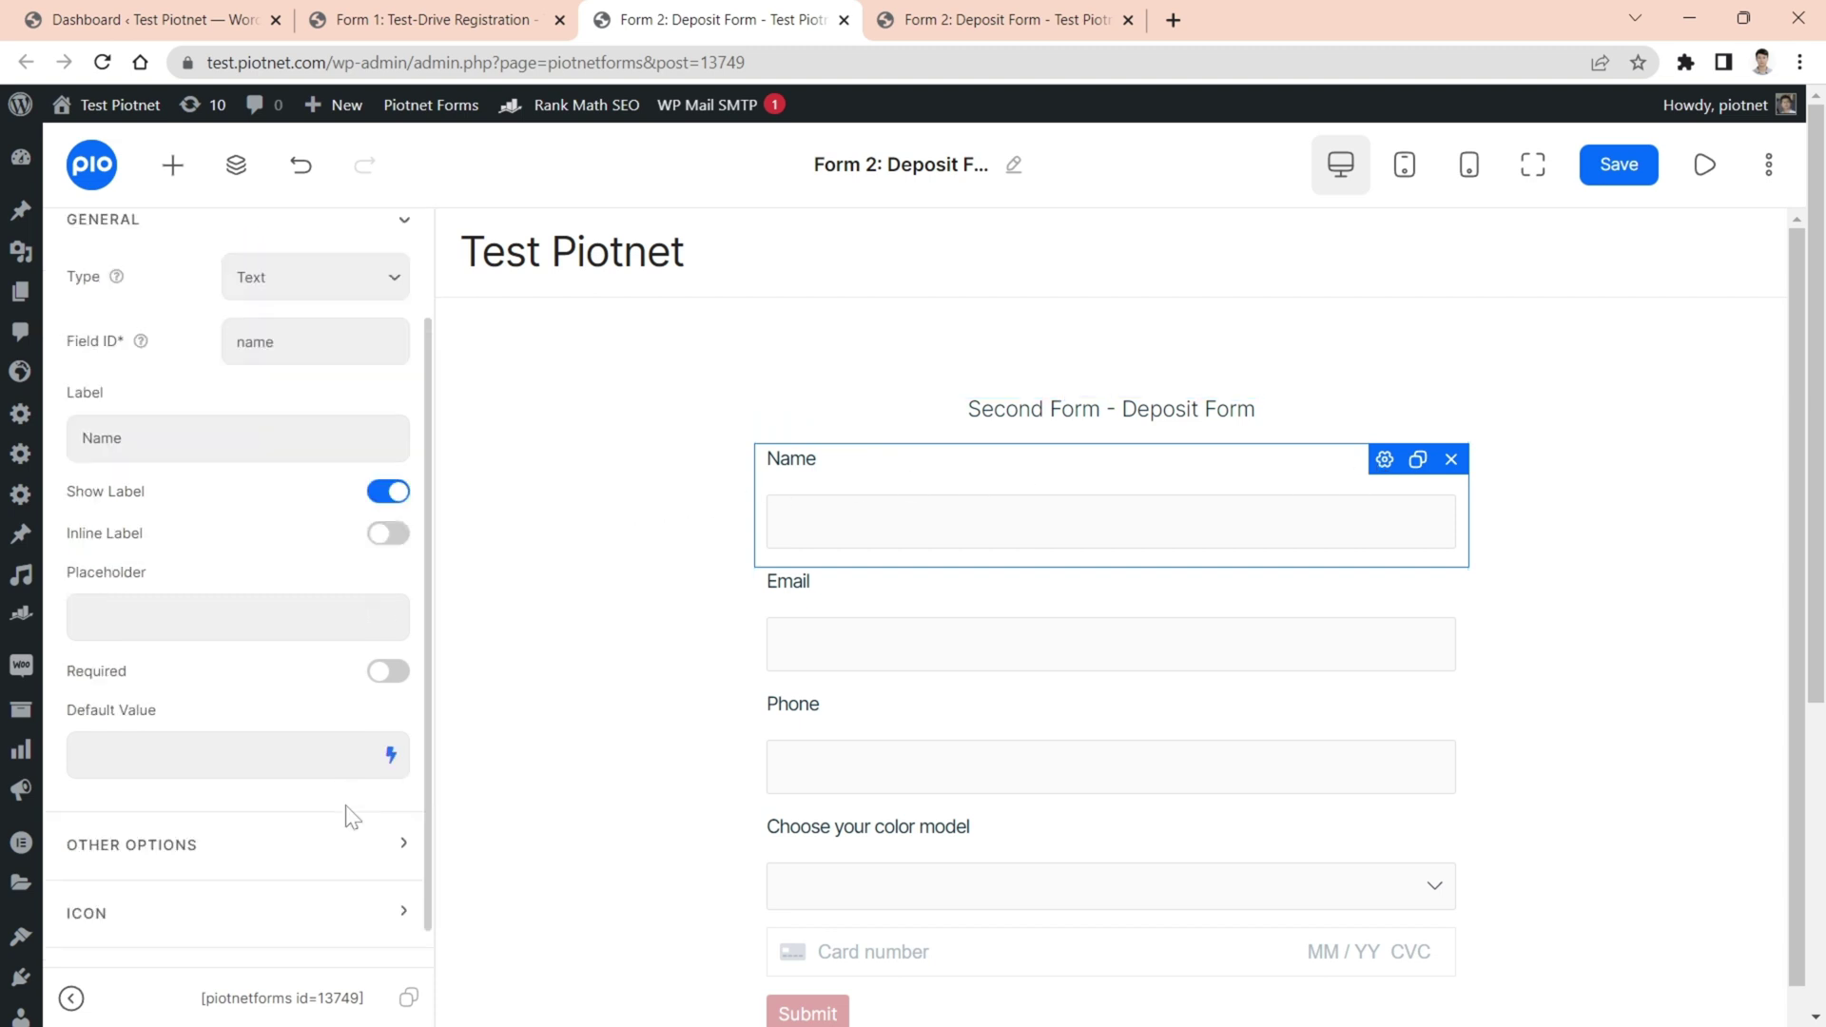
left_click(390, 758)
scroll(399, 774, "down", 4)
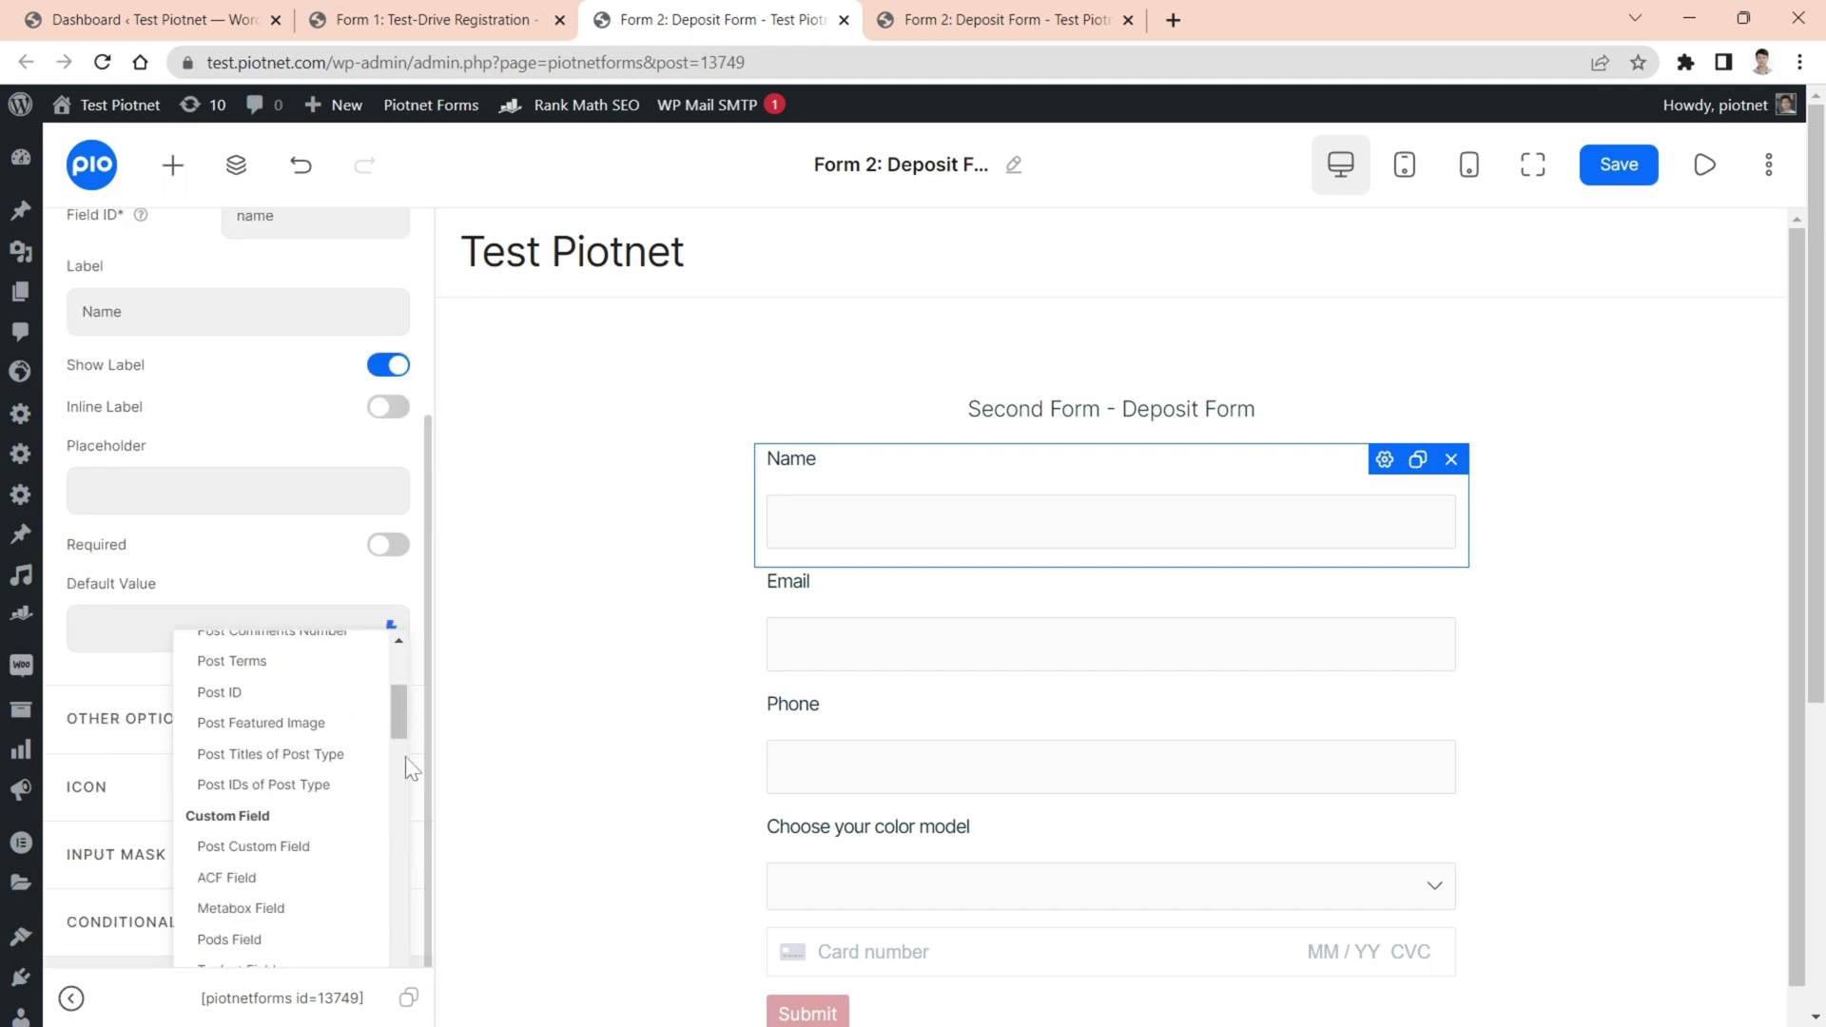
scroll(407, 761, "down", 3)
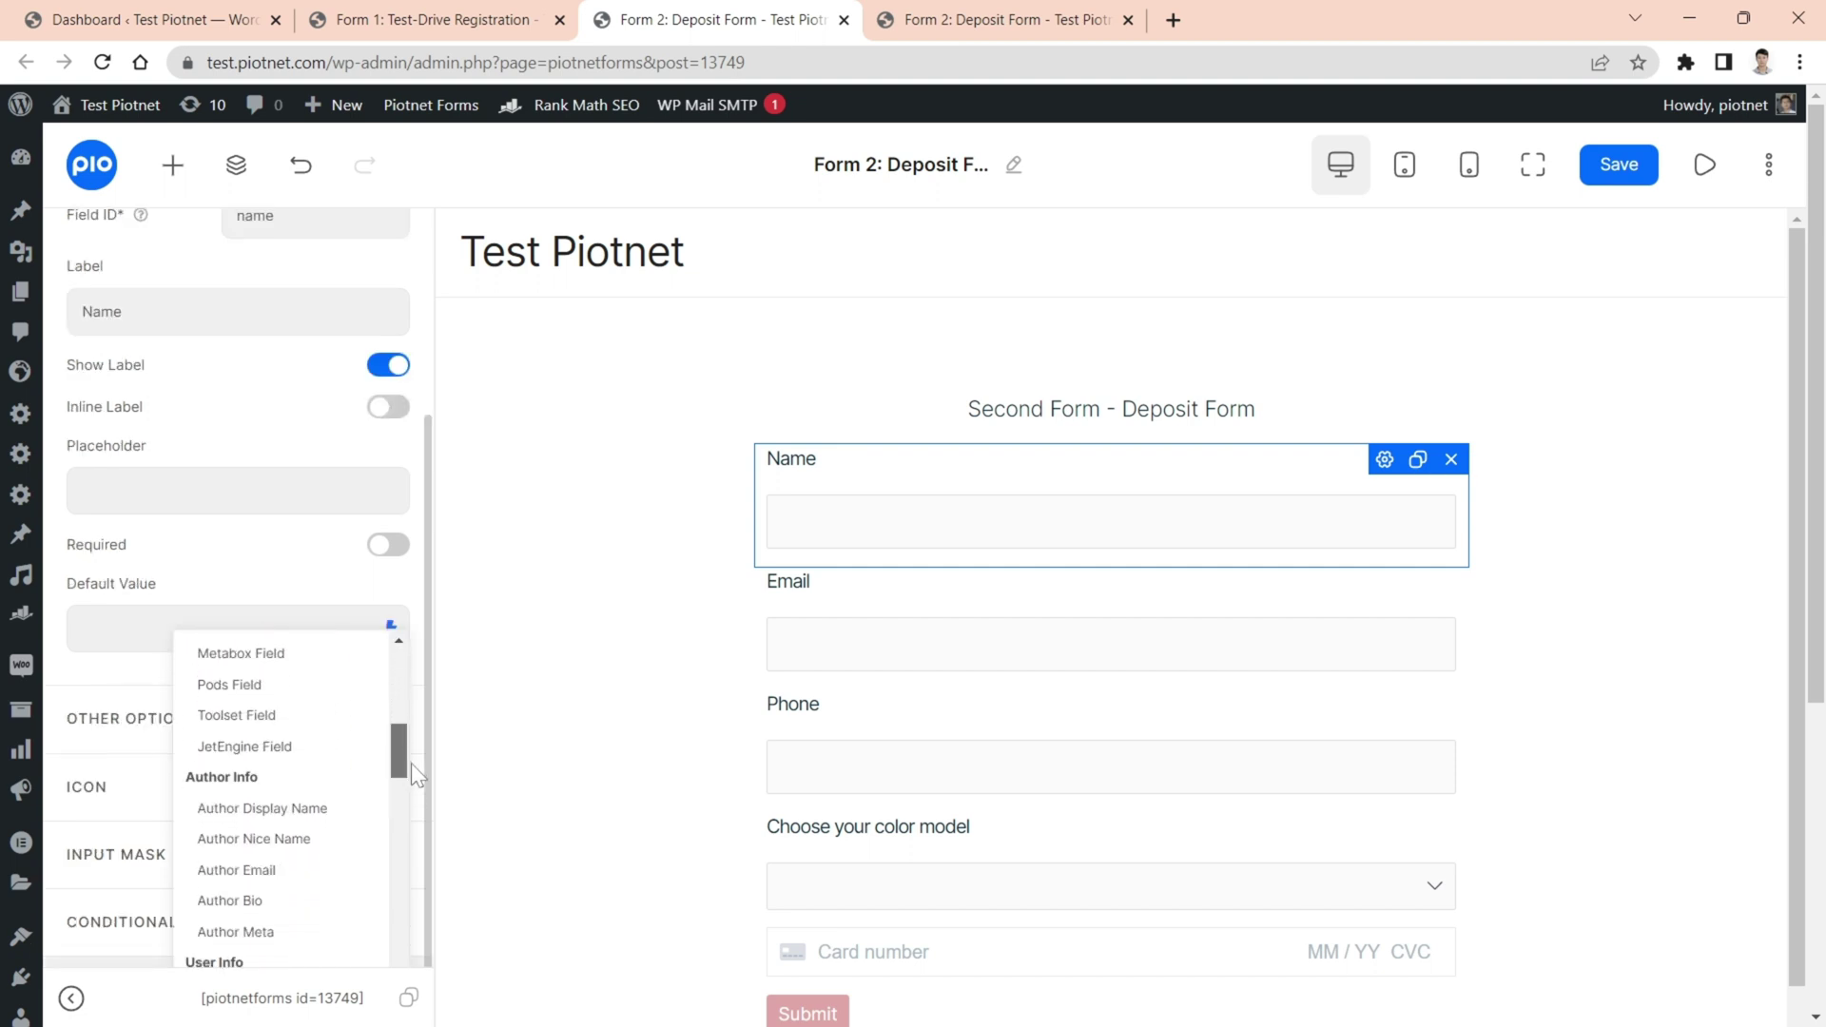
left_click_drag(411, 763, 421, 900)
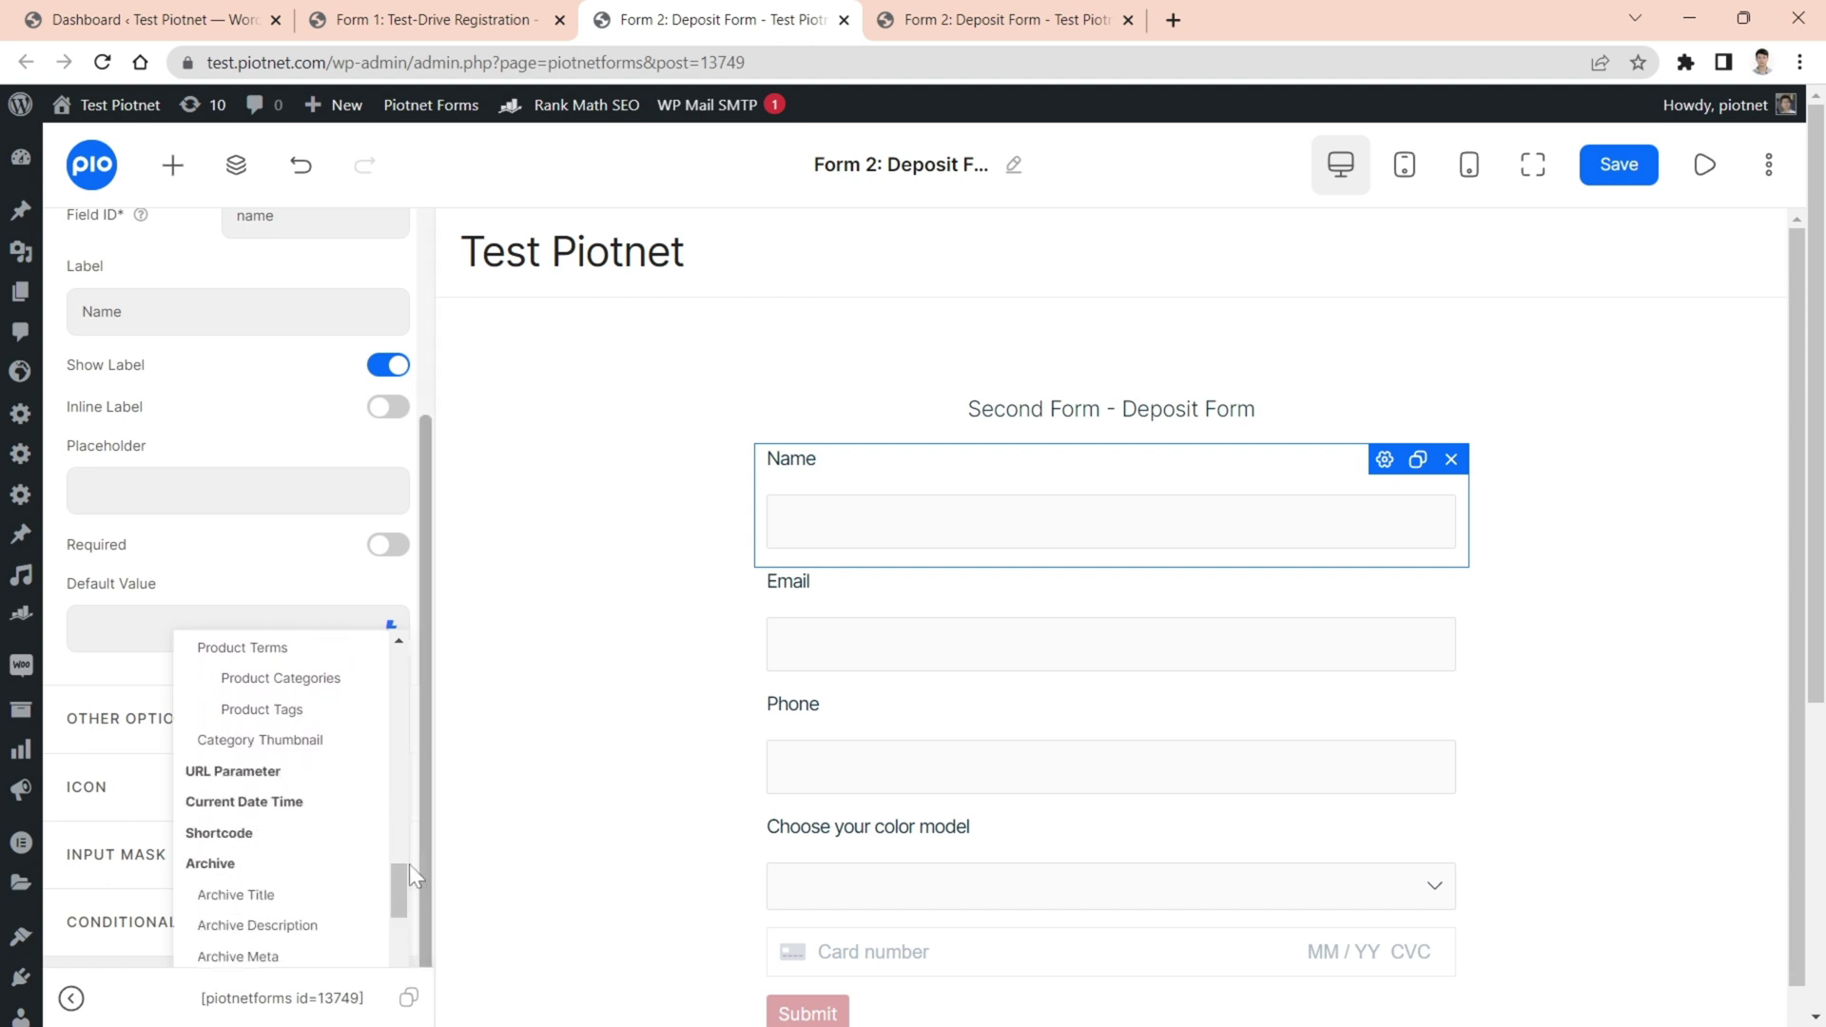
left_click(286, 785)
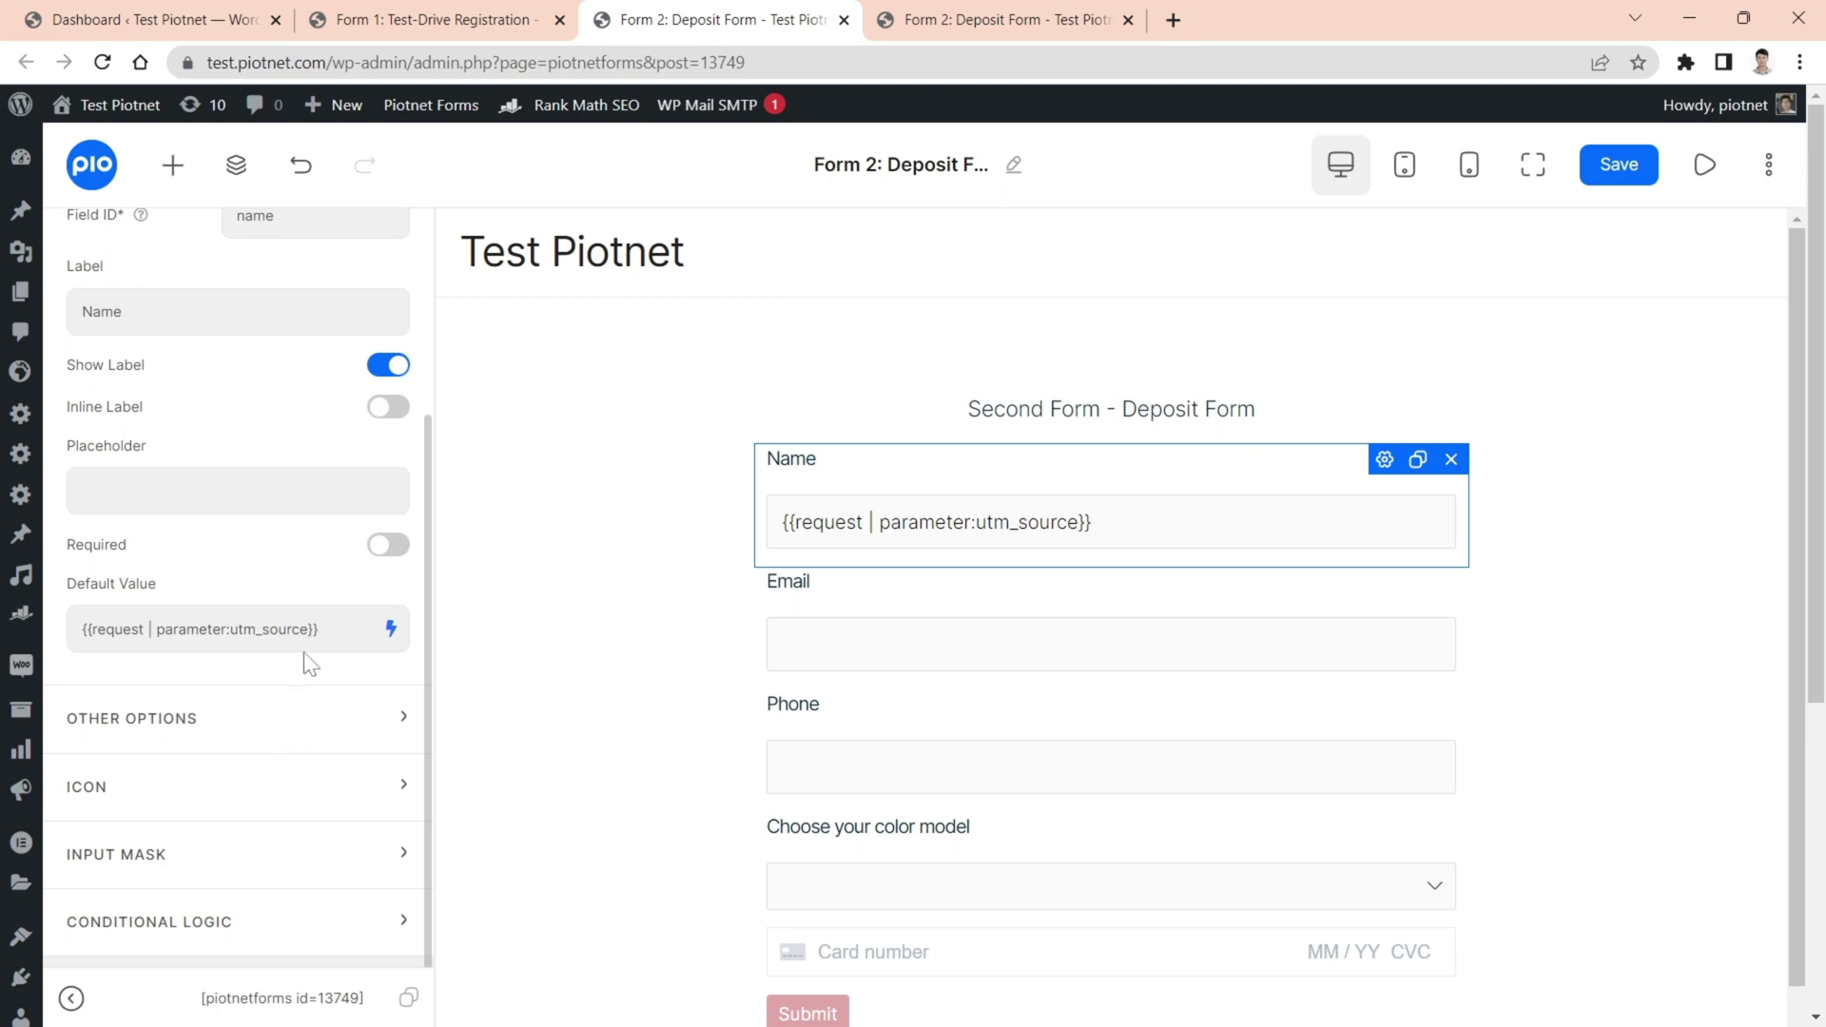
- Change the parameter from utm_source to a and save the Deposit Form
left_click_drag(308, 629, 230, 629)
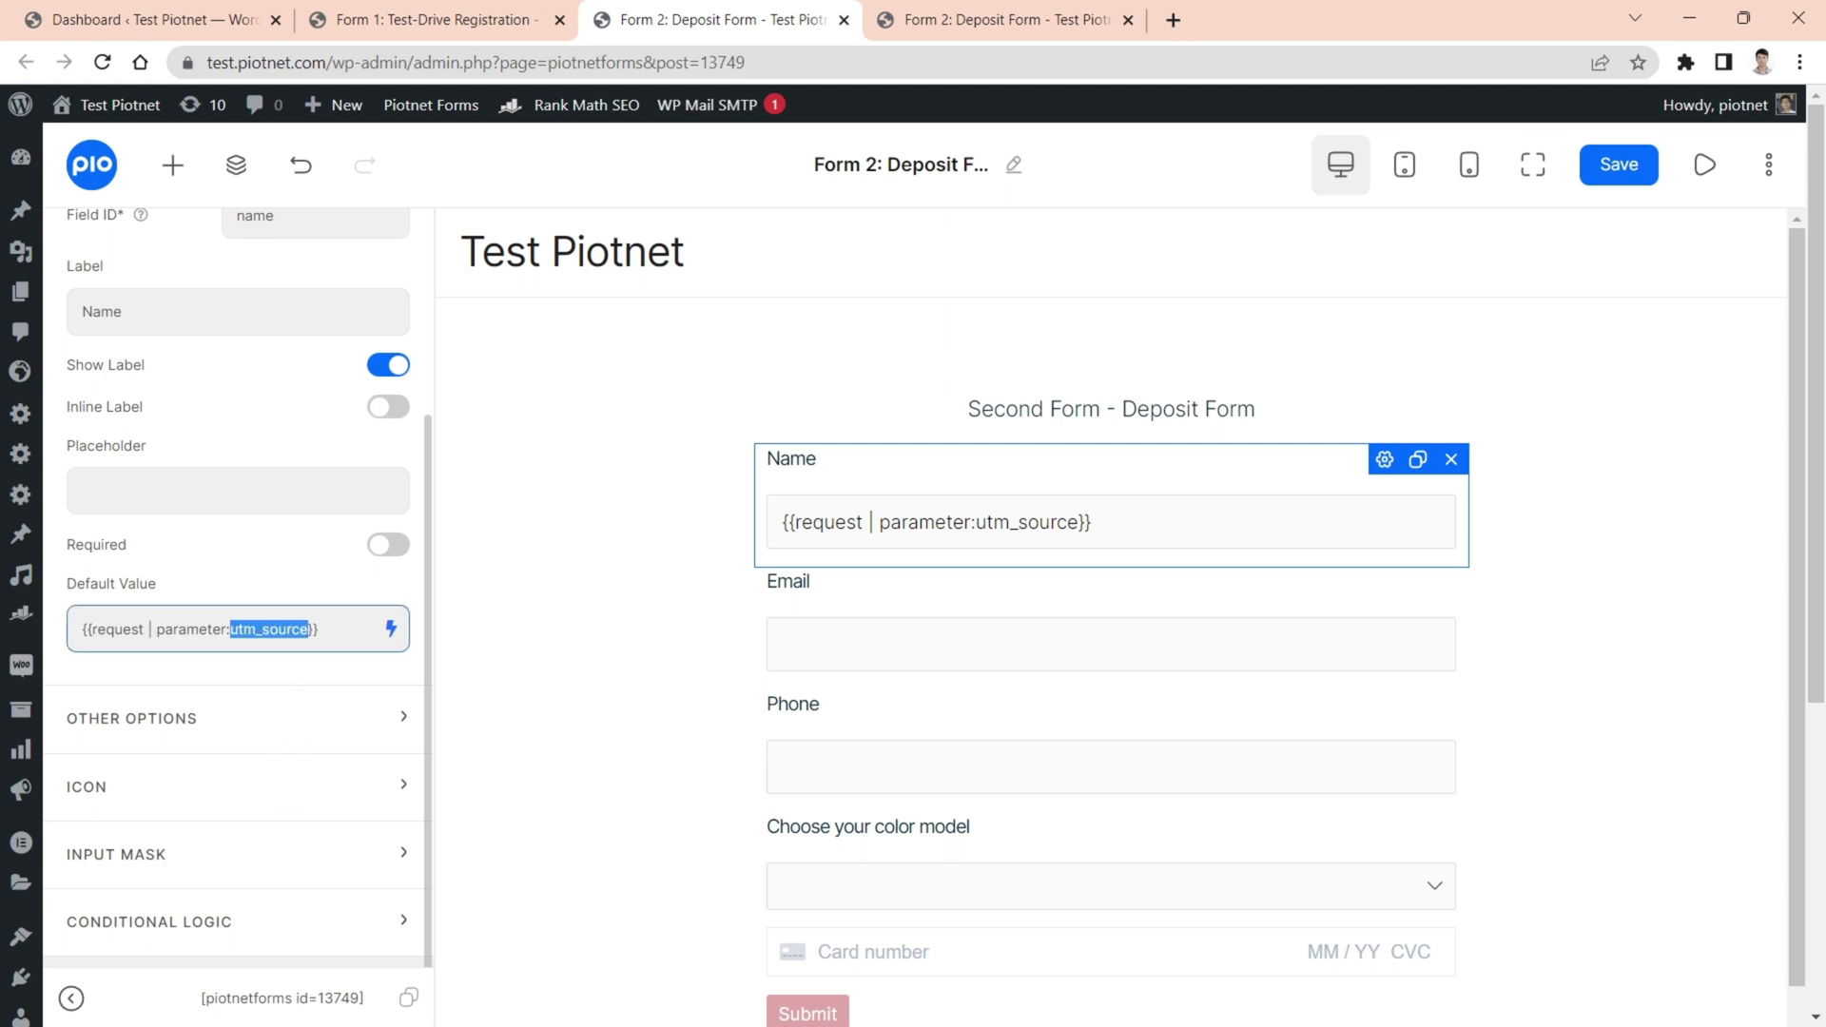
type("a")
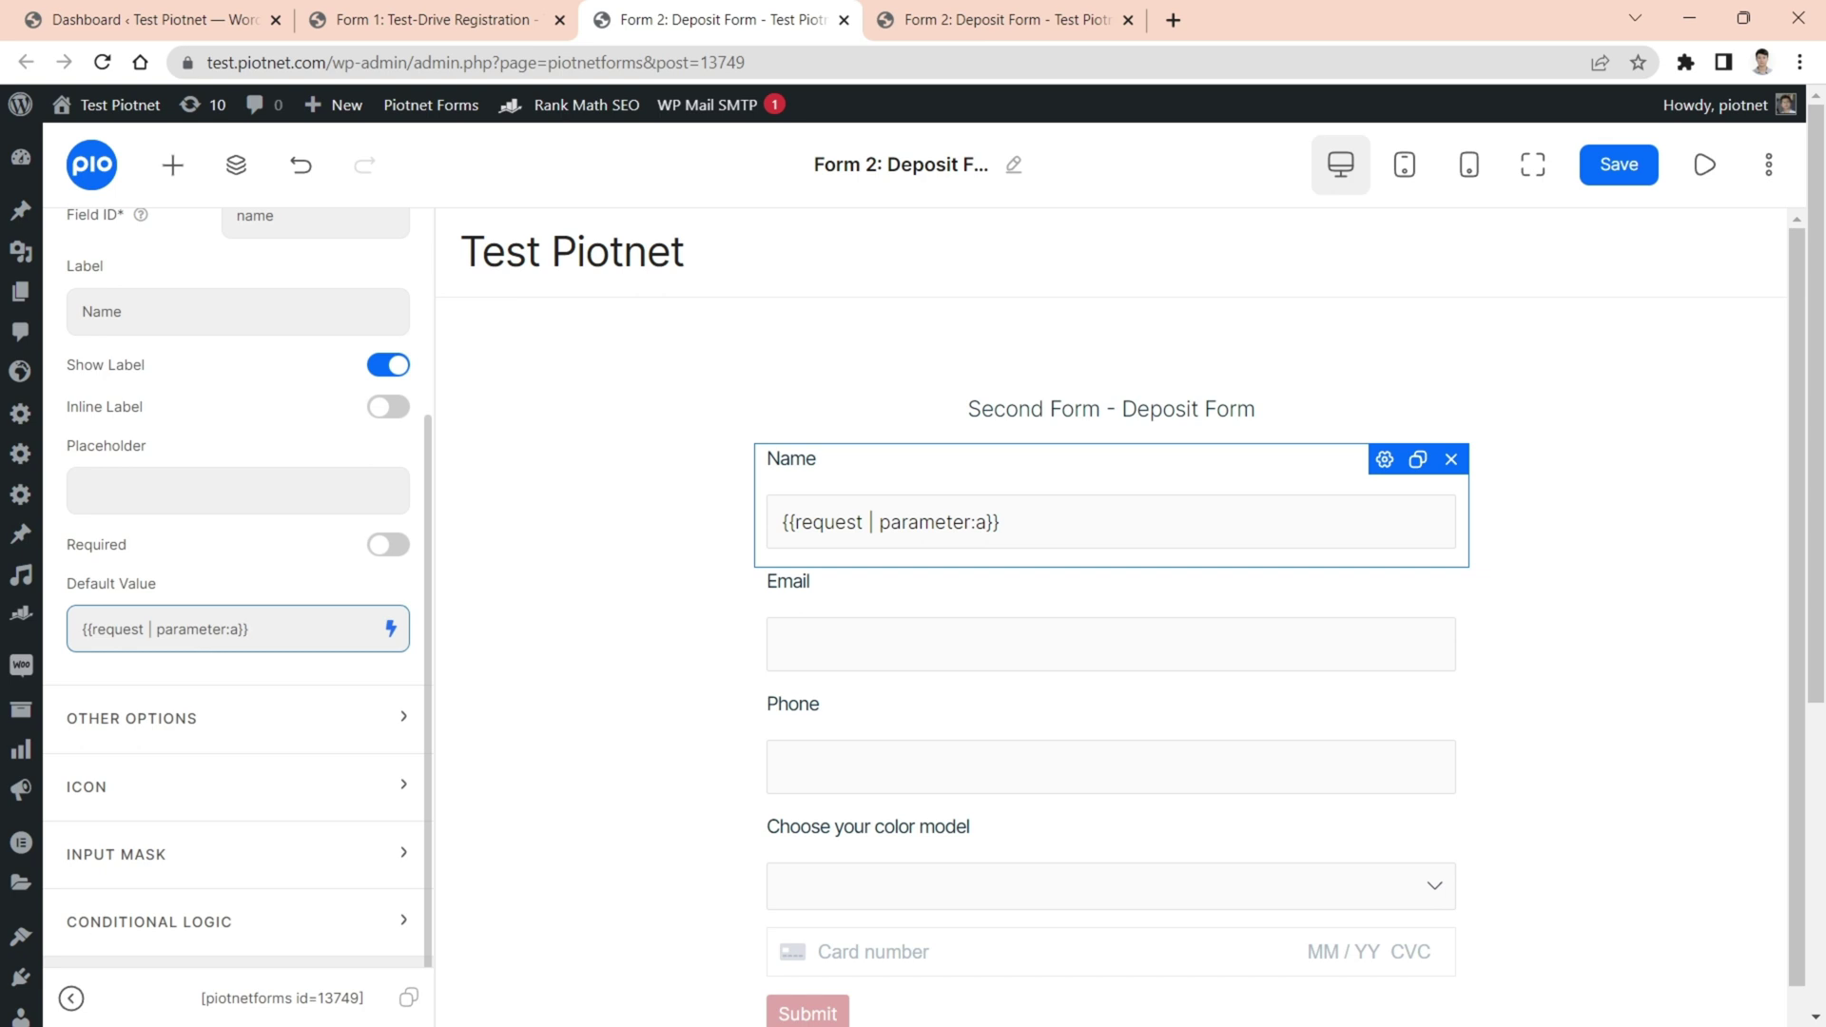
left_click(1637, 178)
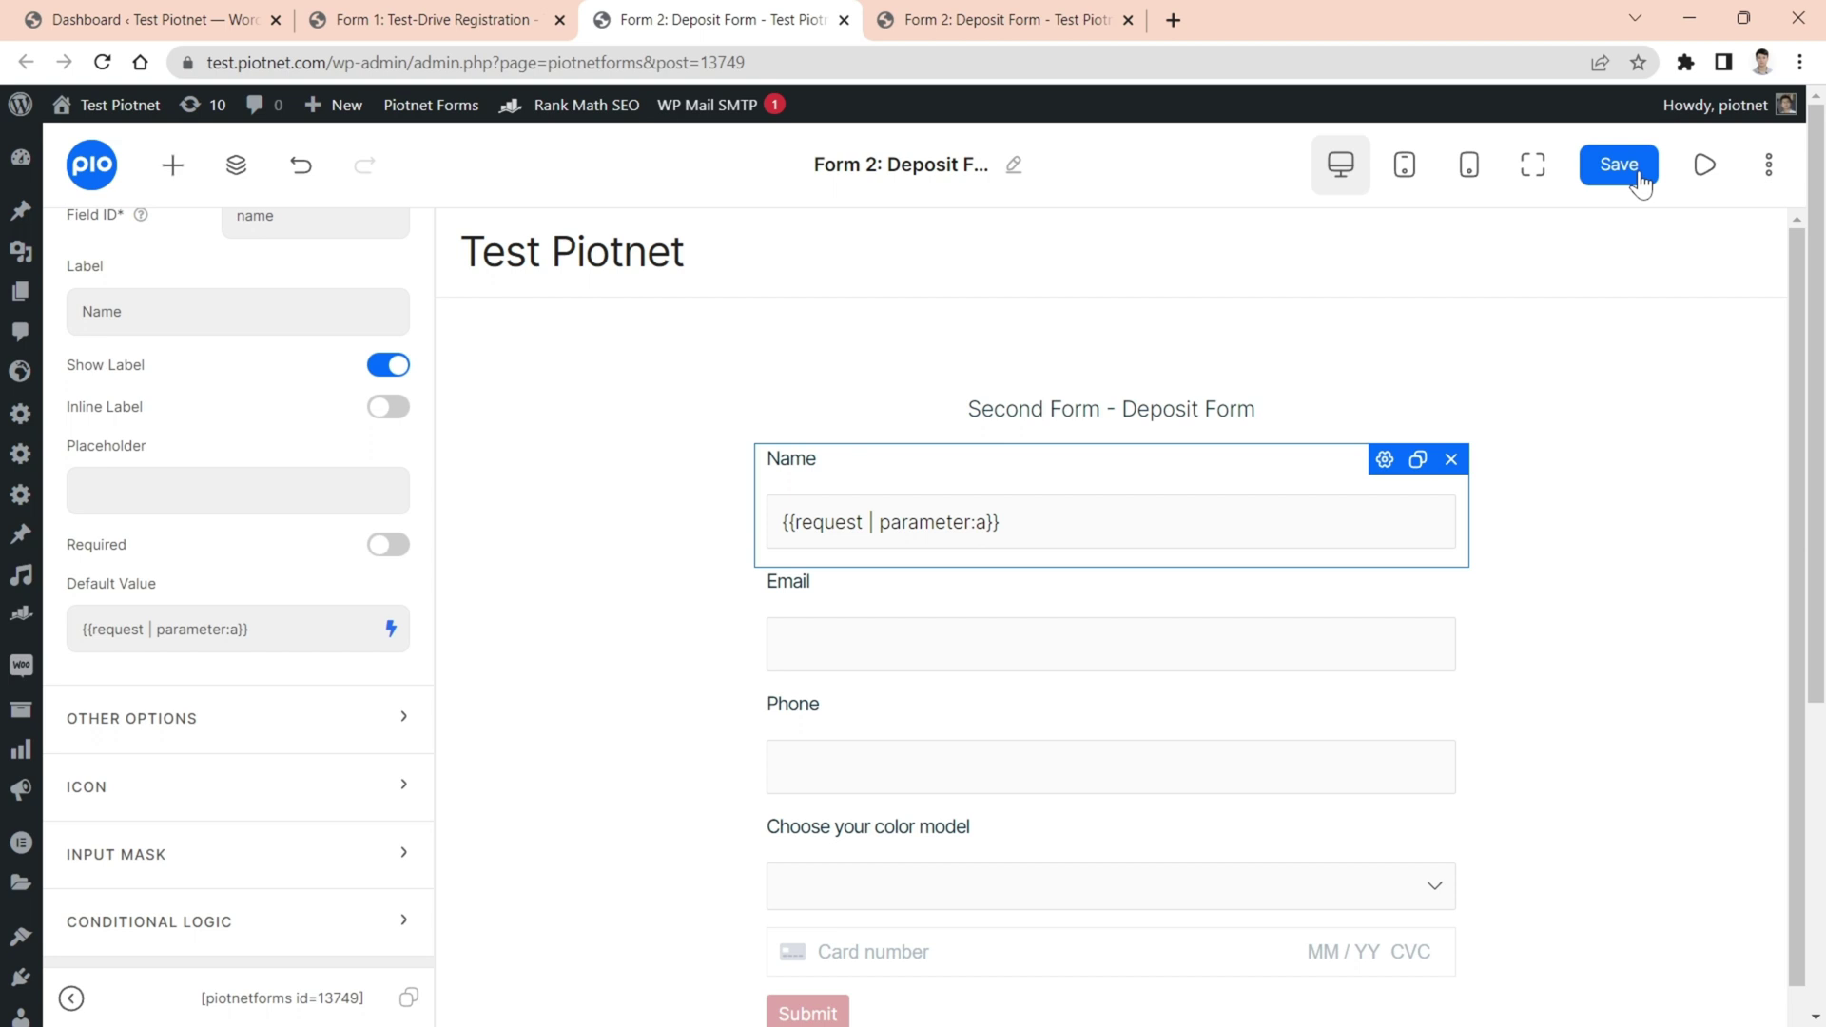
left_click(475, 36)
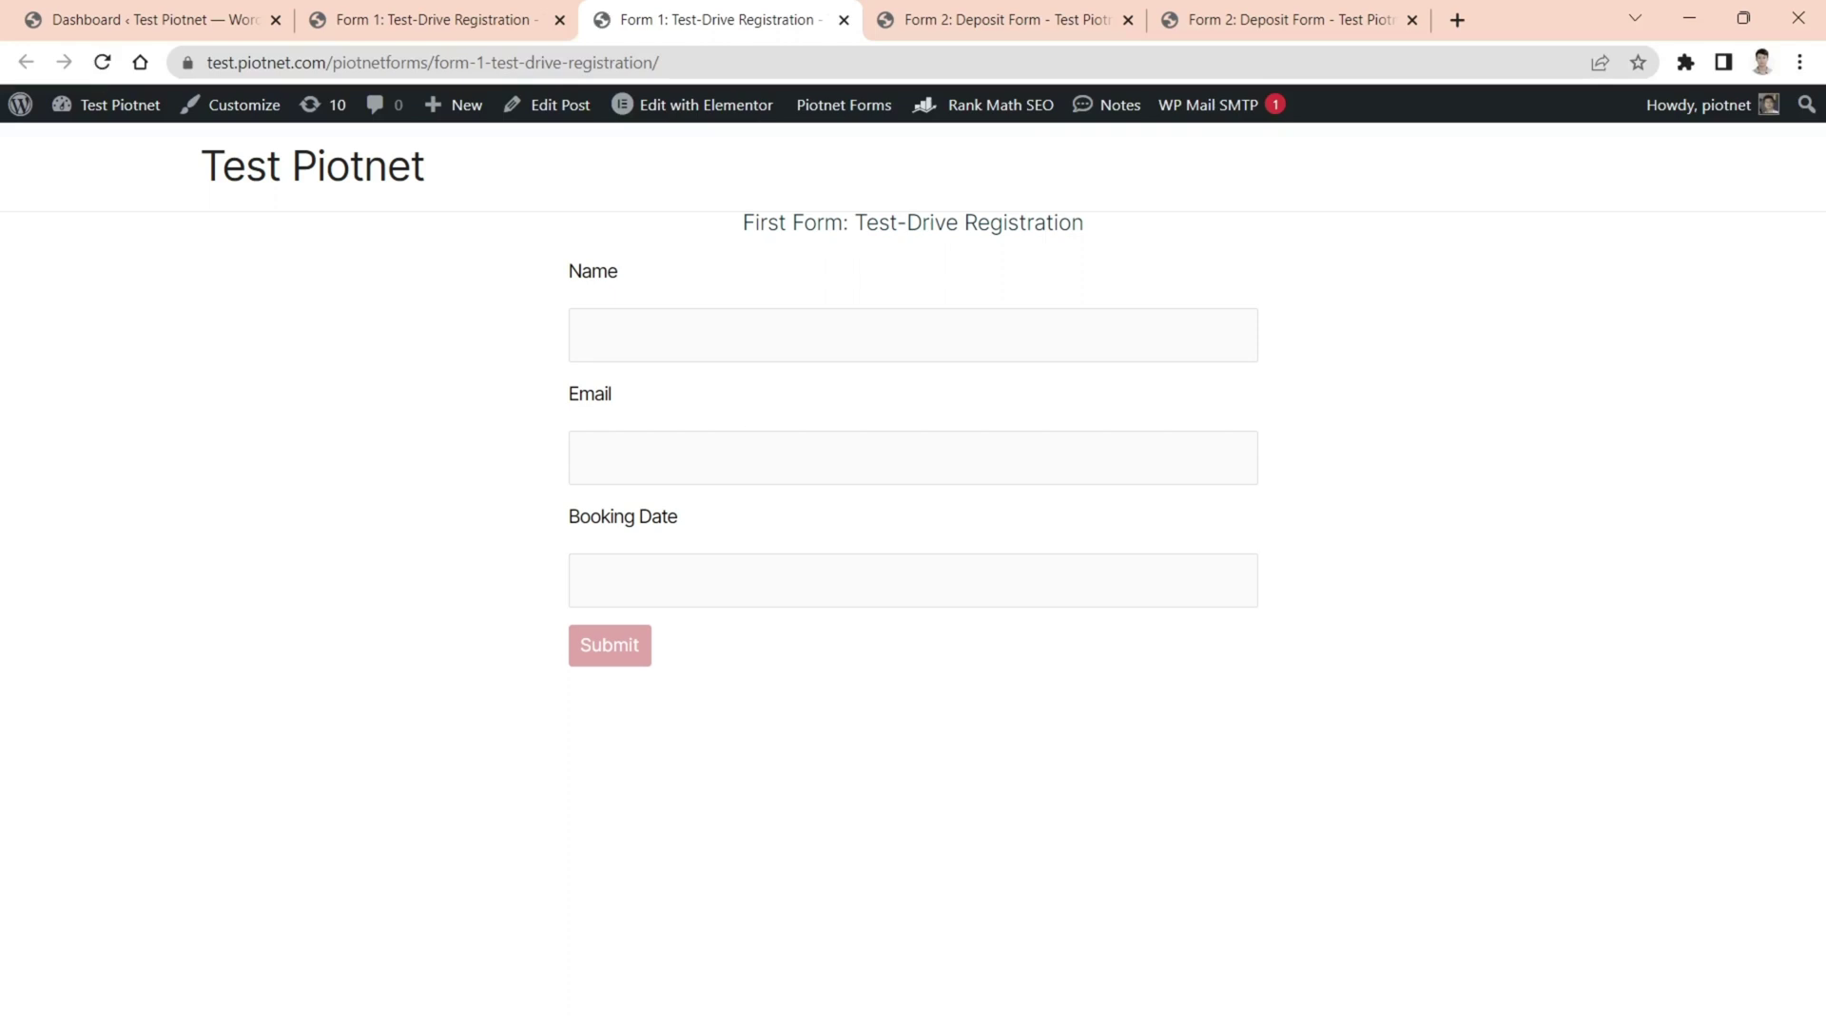
left_click(726, 335)
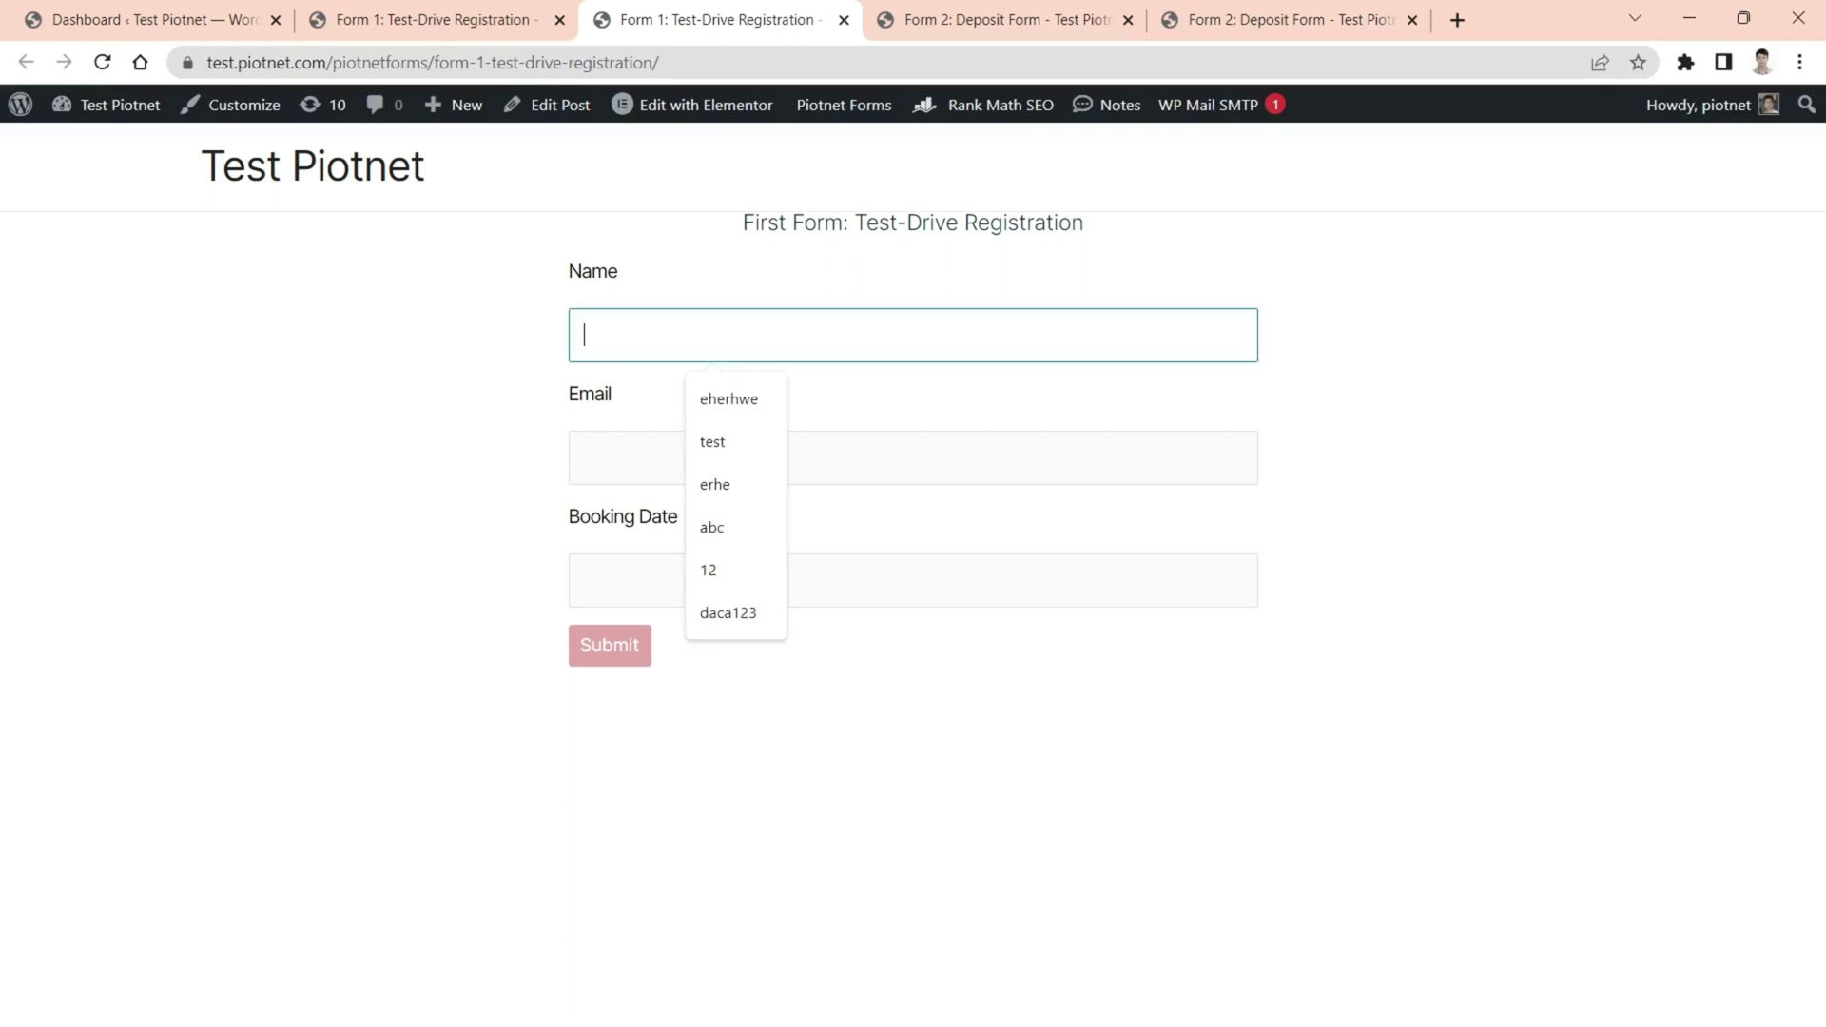
left_click(725, 452)
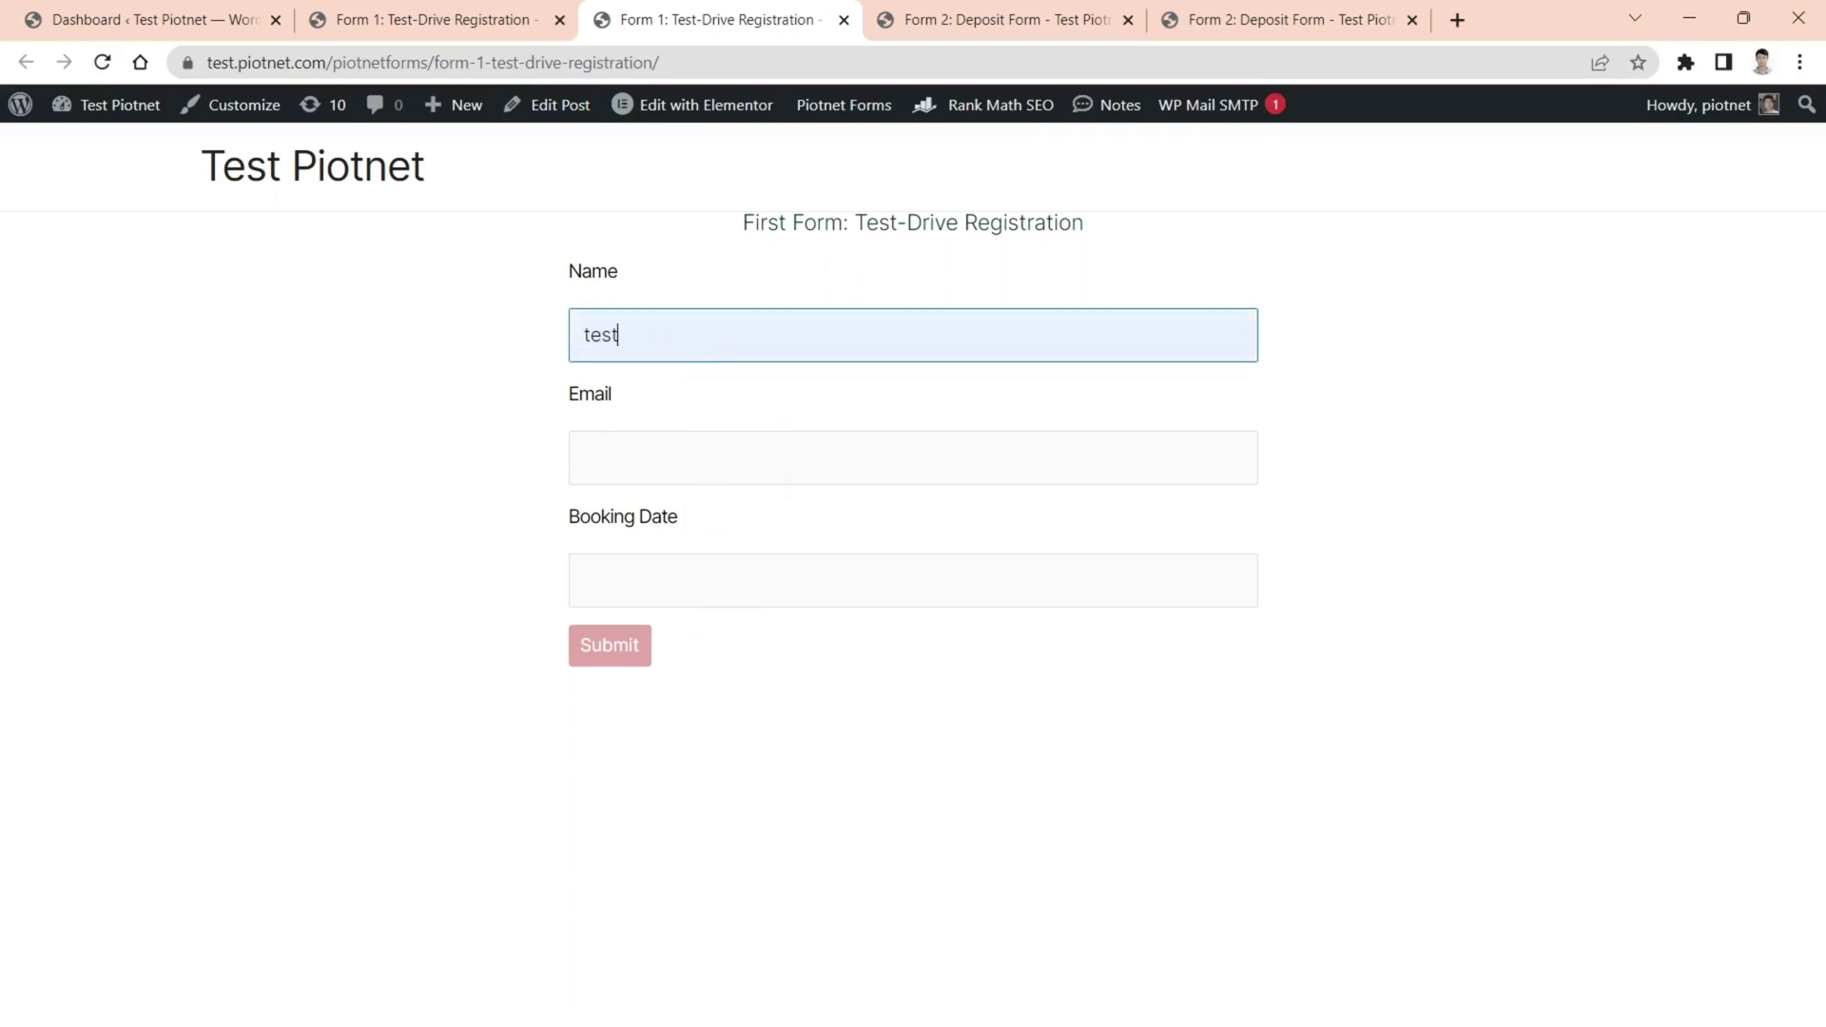
left_click(624, 646)
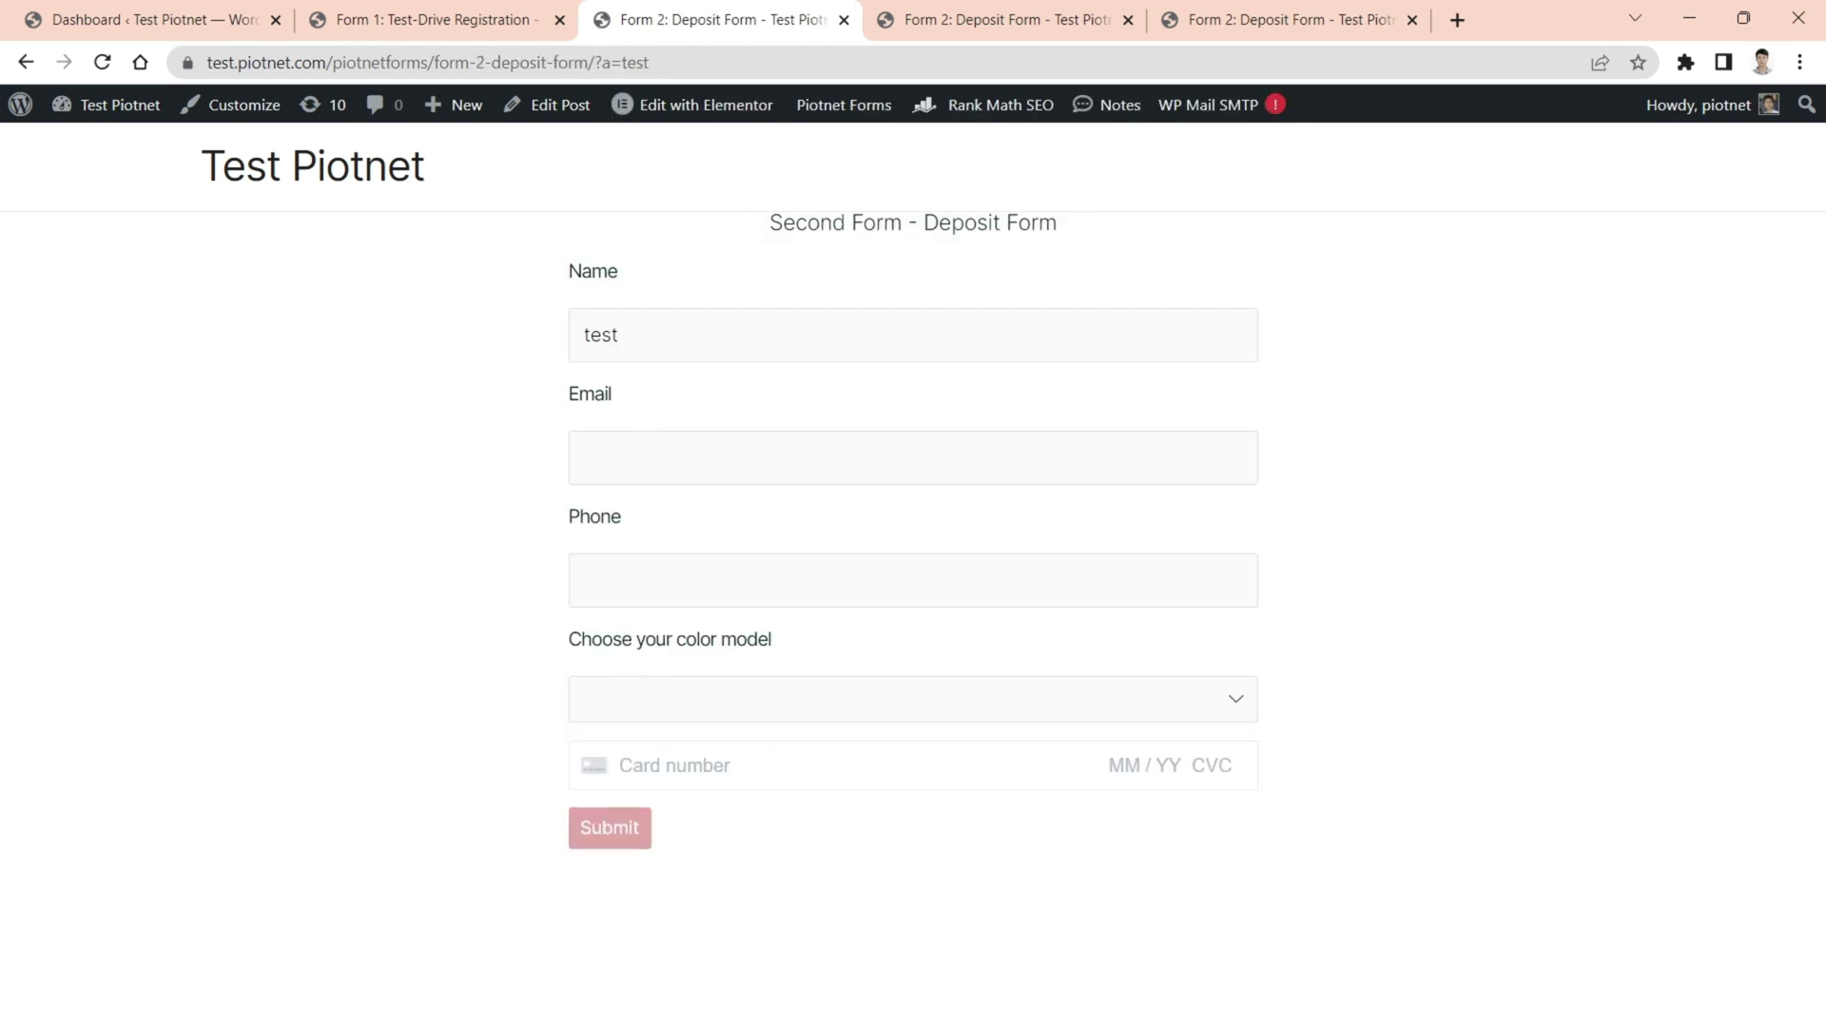
left_click_drag(1099, 237, 752, 256)
left_click(723, 335)
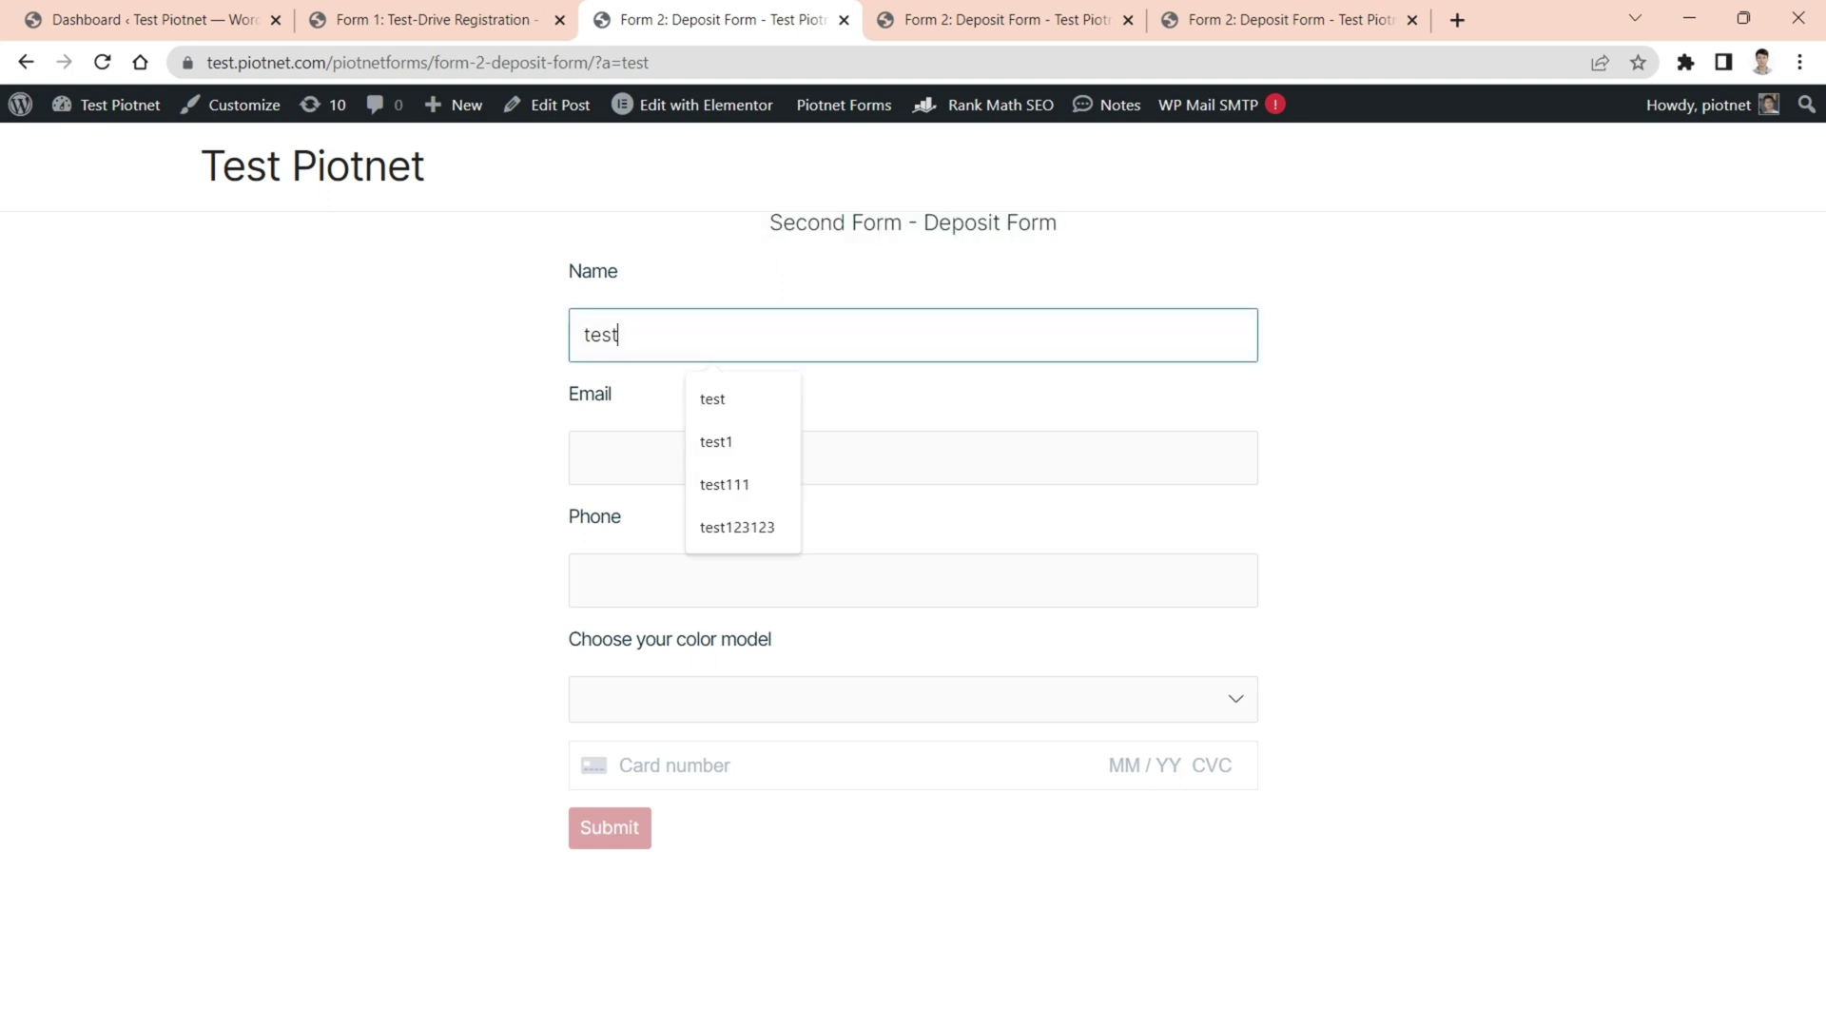
left_click(844, 20)
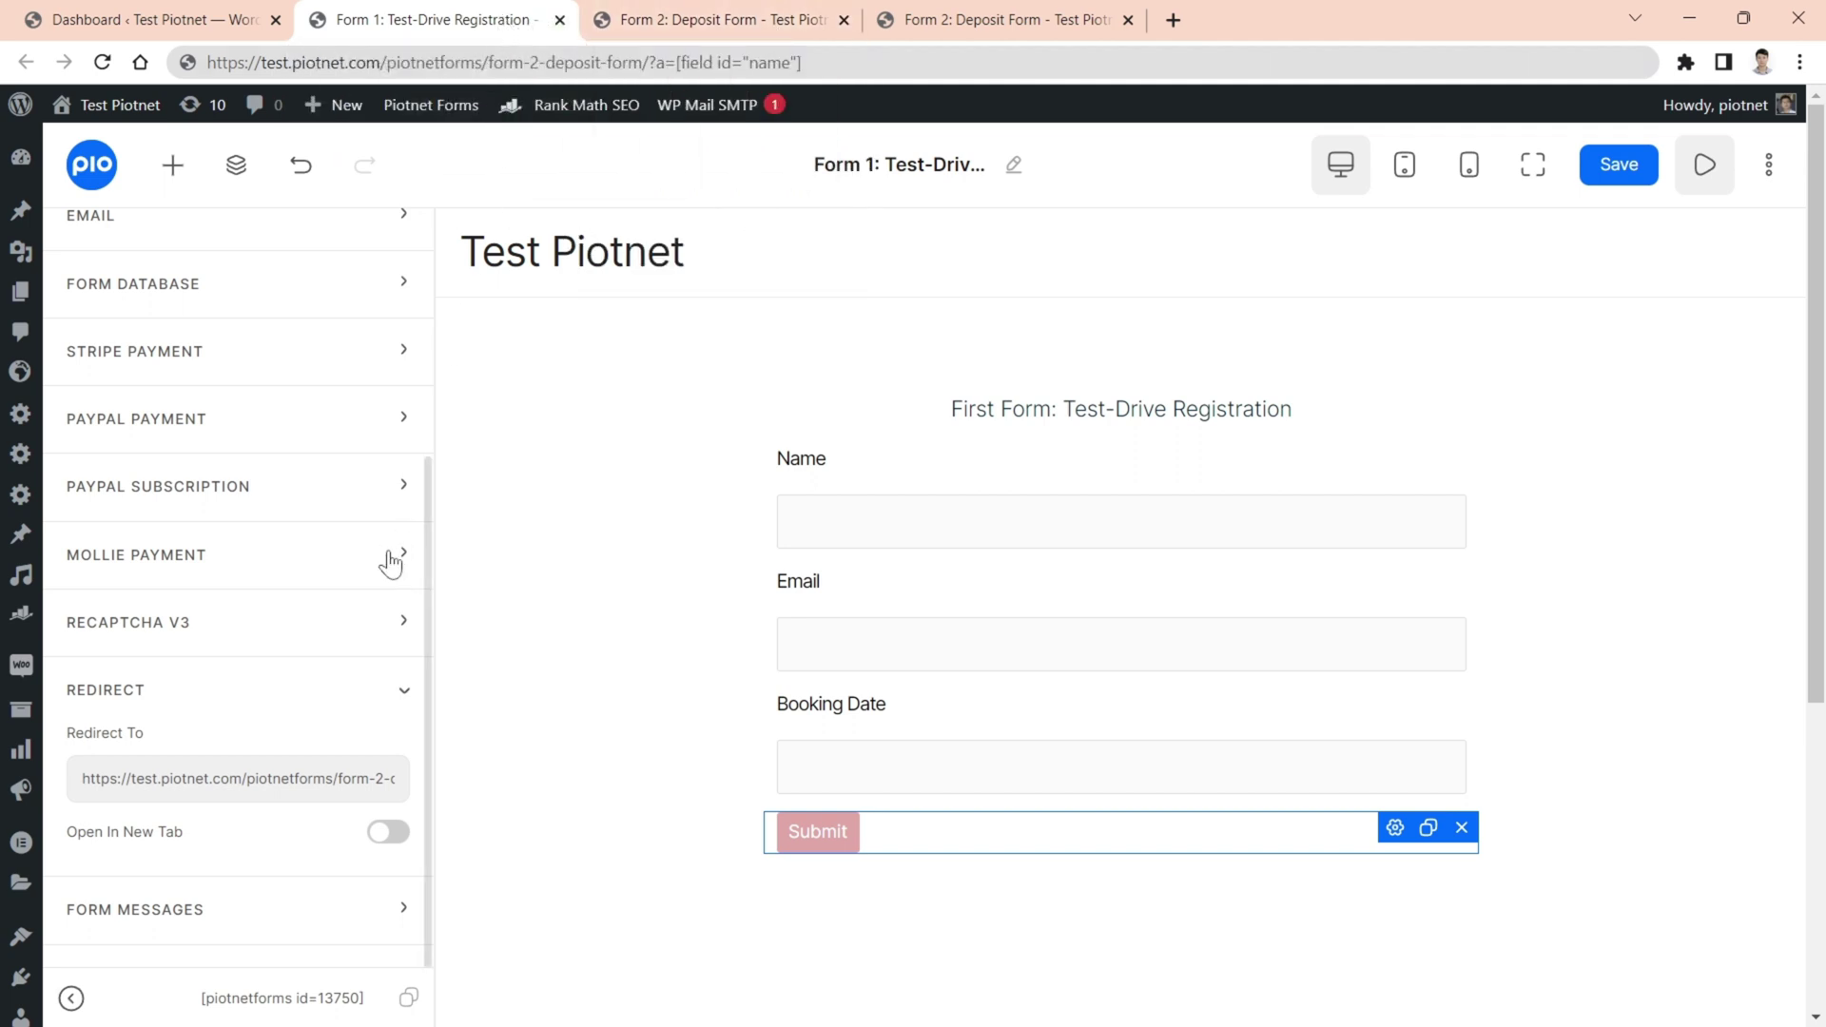
- Append &b= to the end of the Redirect To URL
left_click(350, 778)
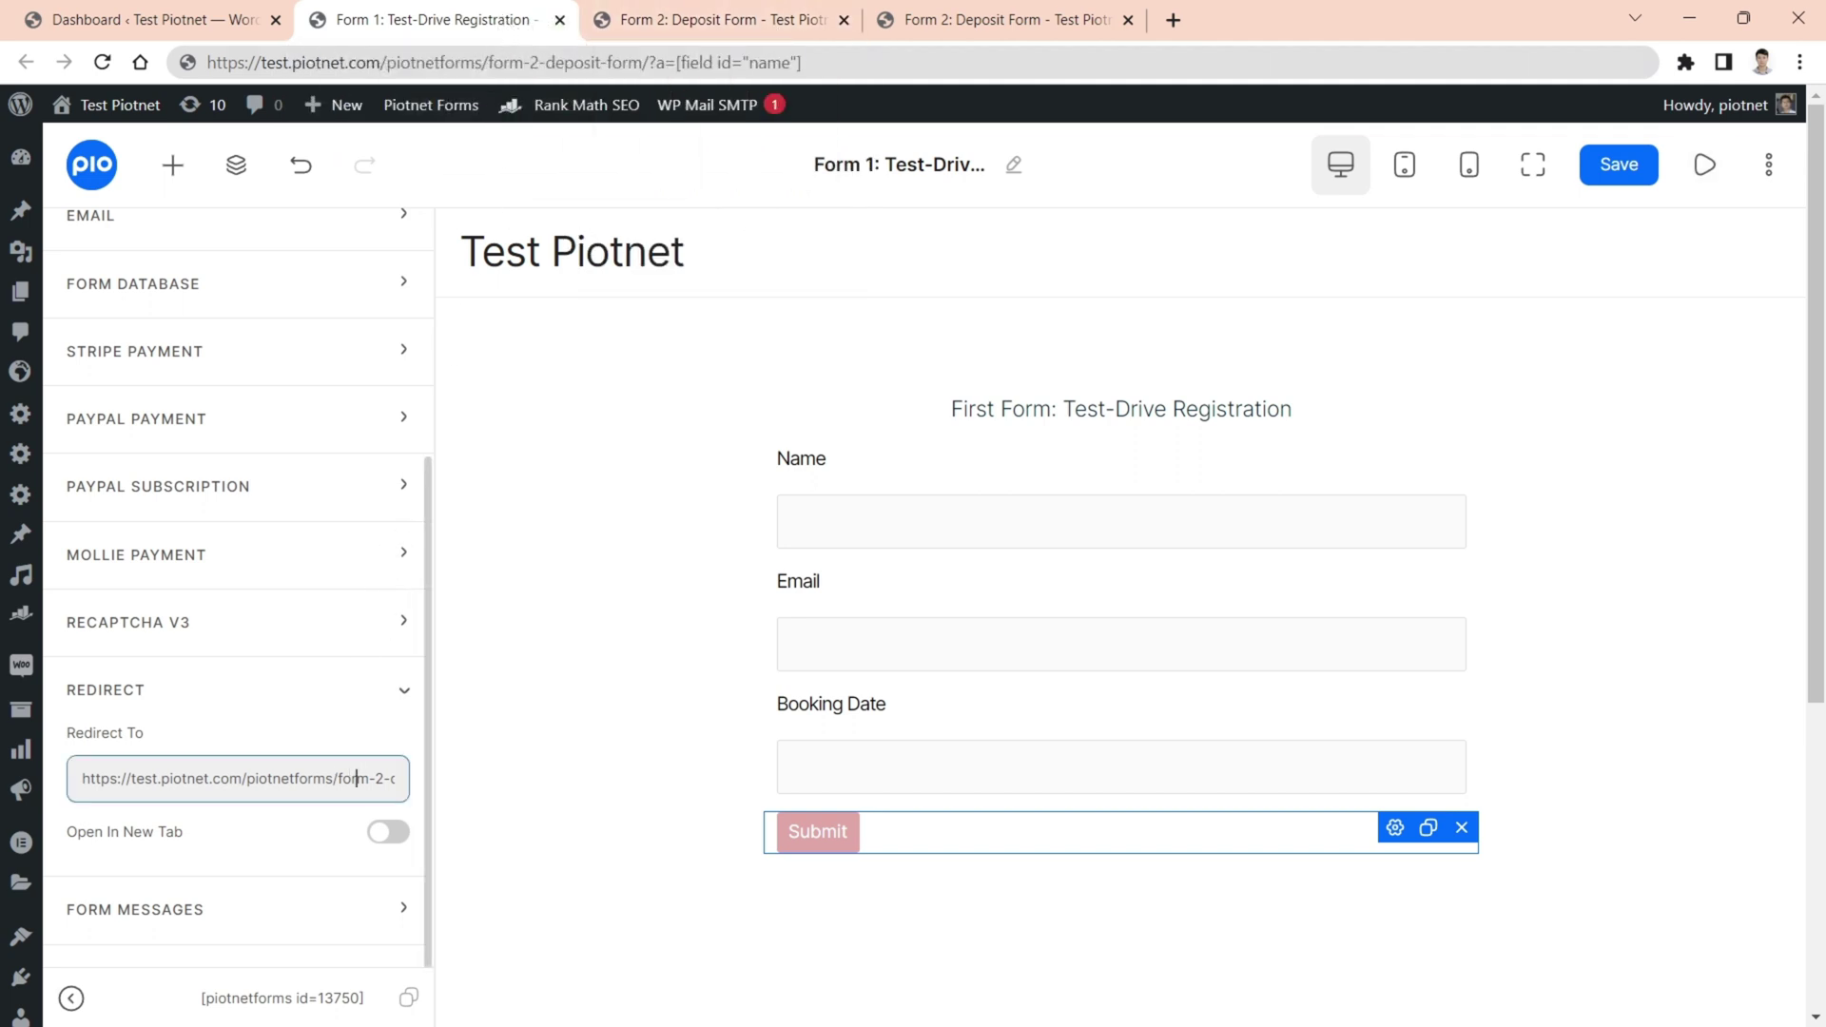
key("Right")
key("Right")
key("Right")
key("Right")
key("Right")
key("Right")
key("Right")
key("Right")
key("Right")
key("Right")
key("Right")
key("Right")
key("Right")
key("Right")
key("Right")
key("Right")
key("Right")
key("Right")
key("Right")
key("Right")
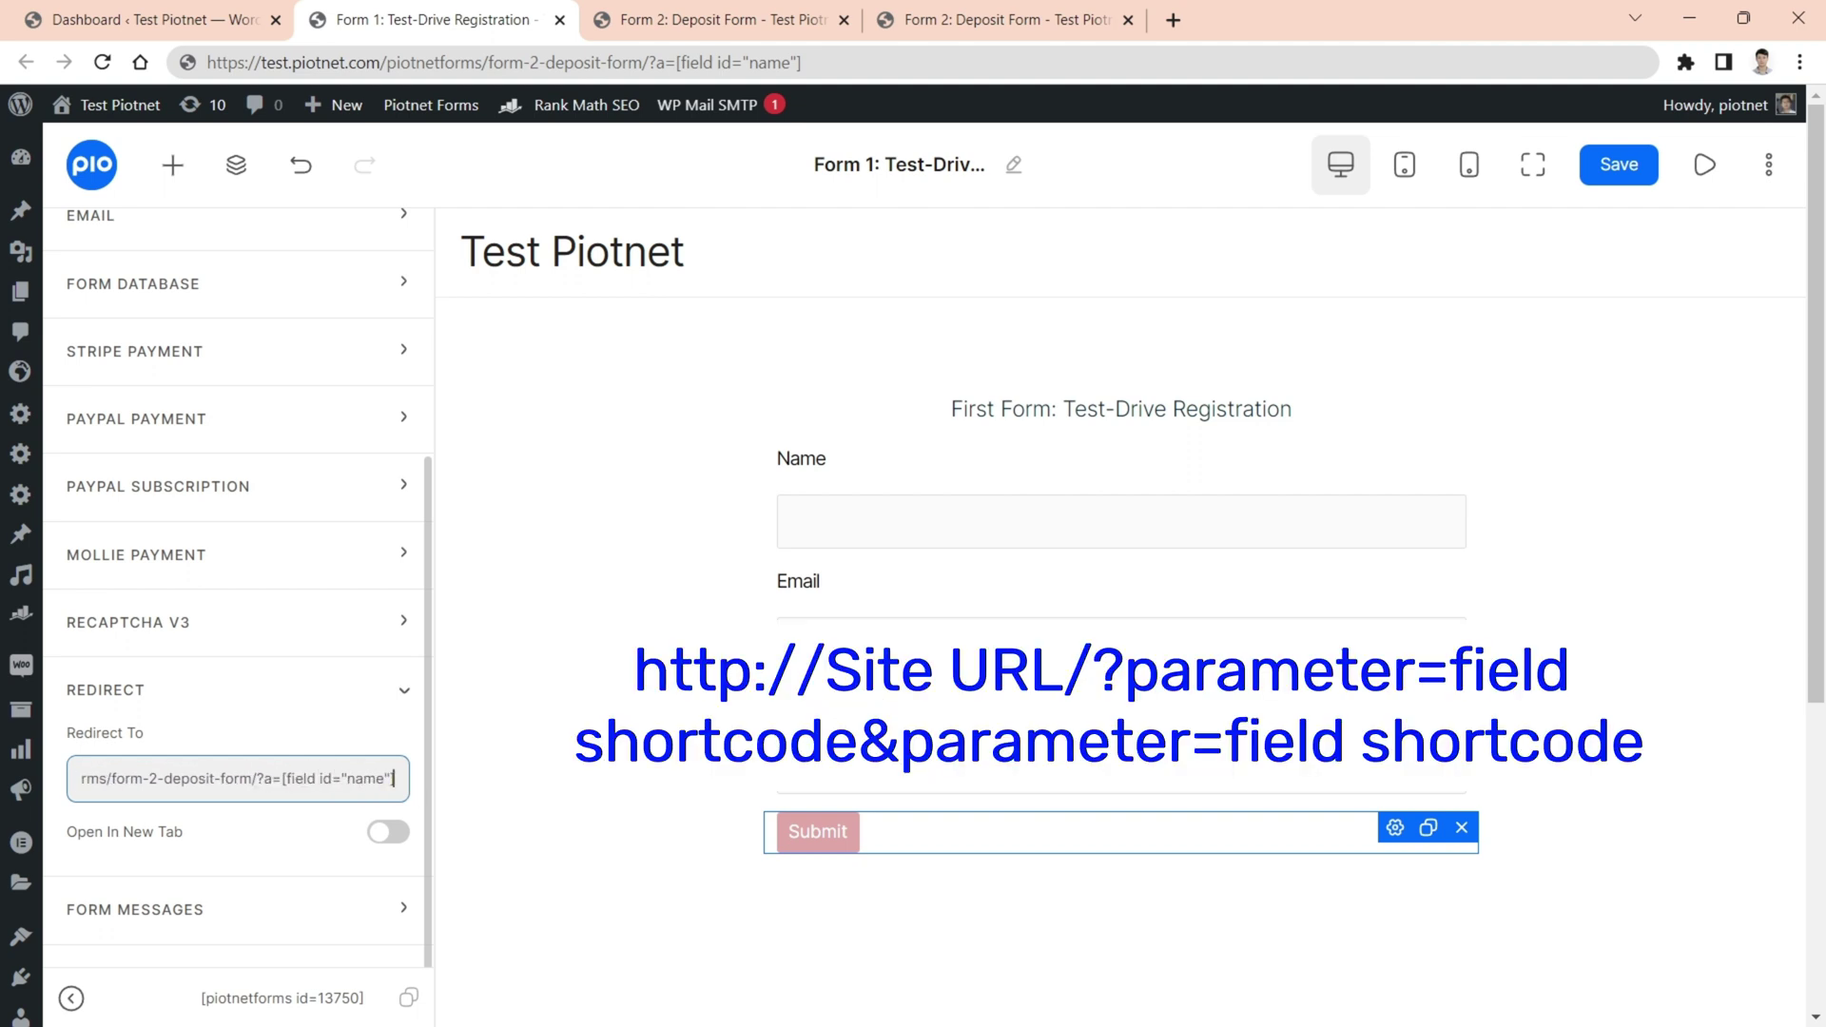
type("&")
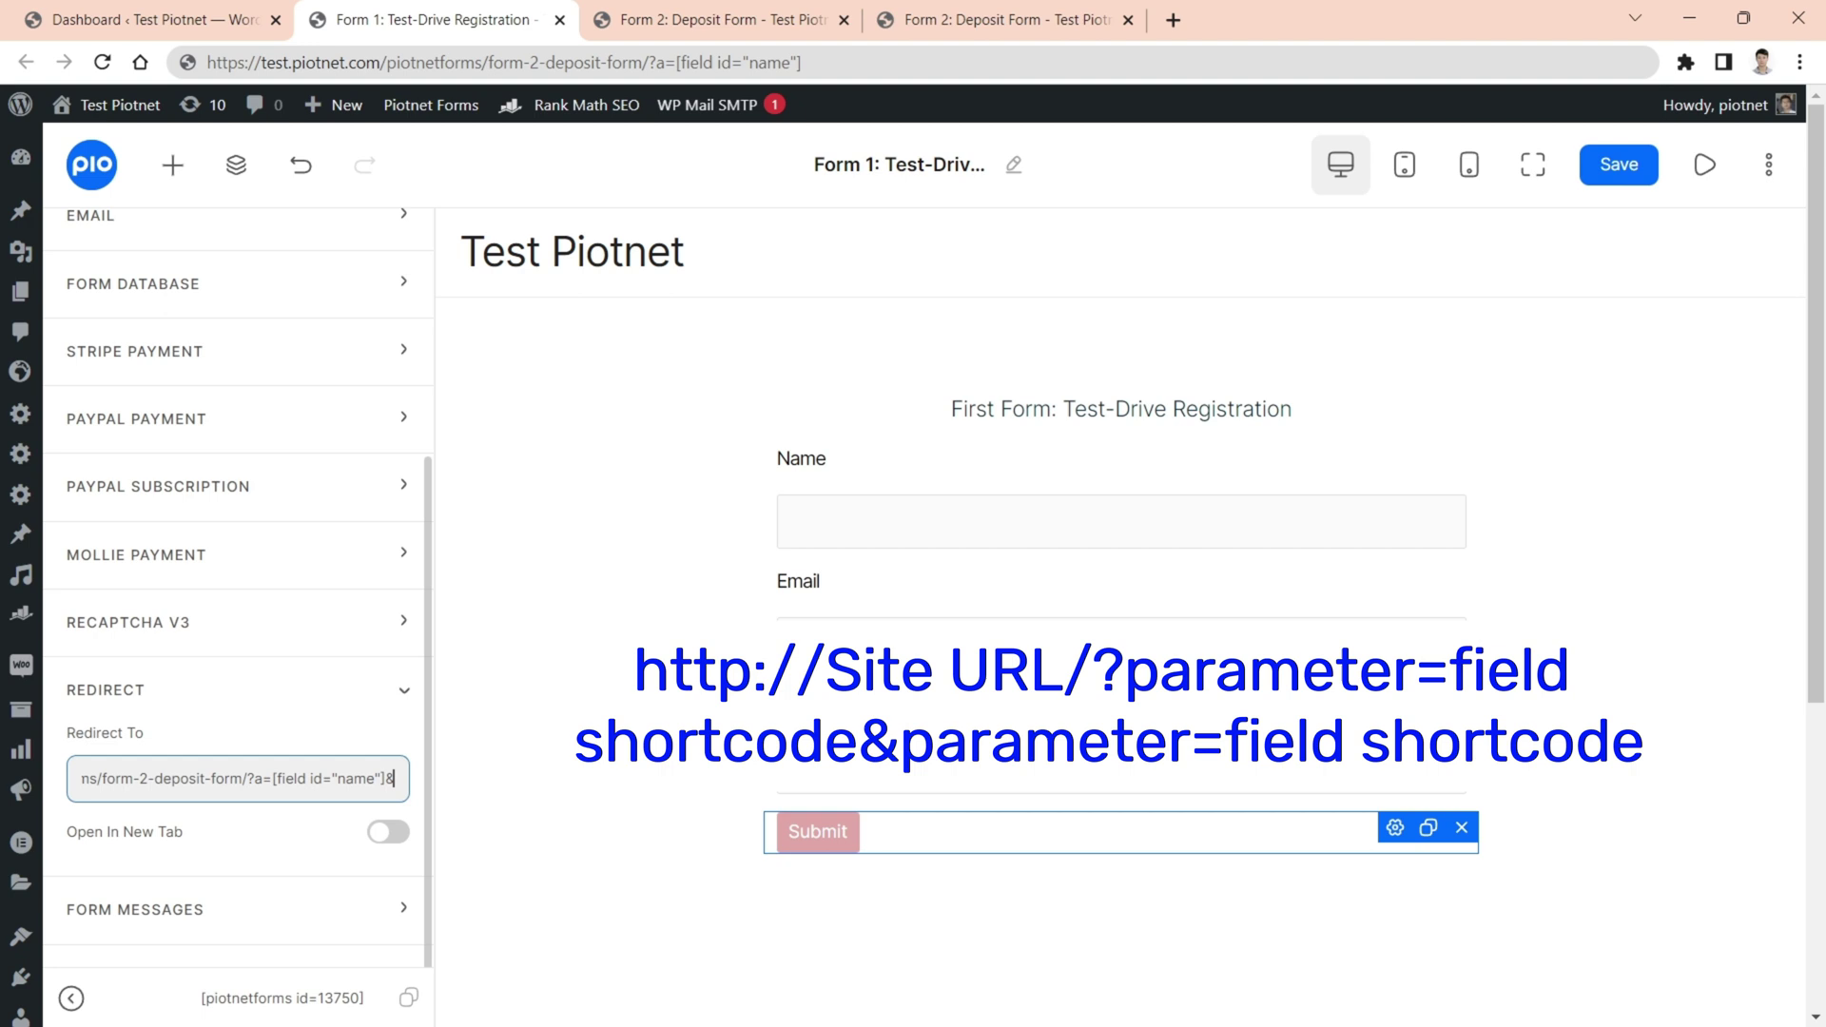
type("b=")
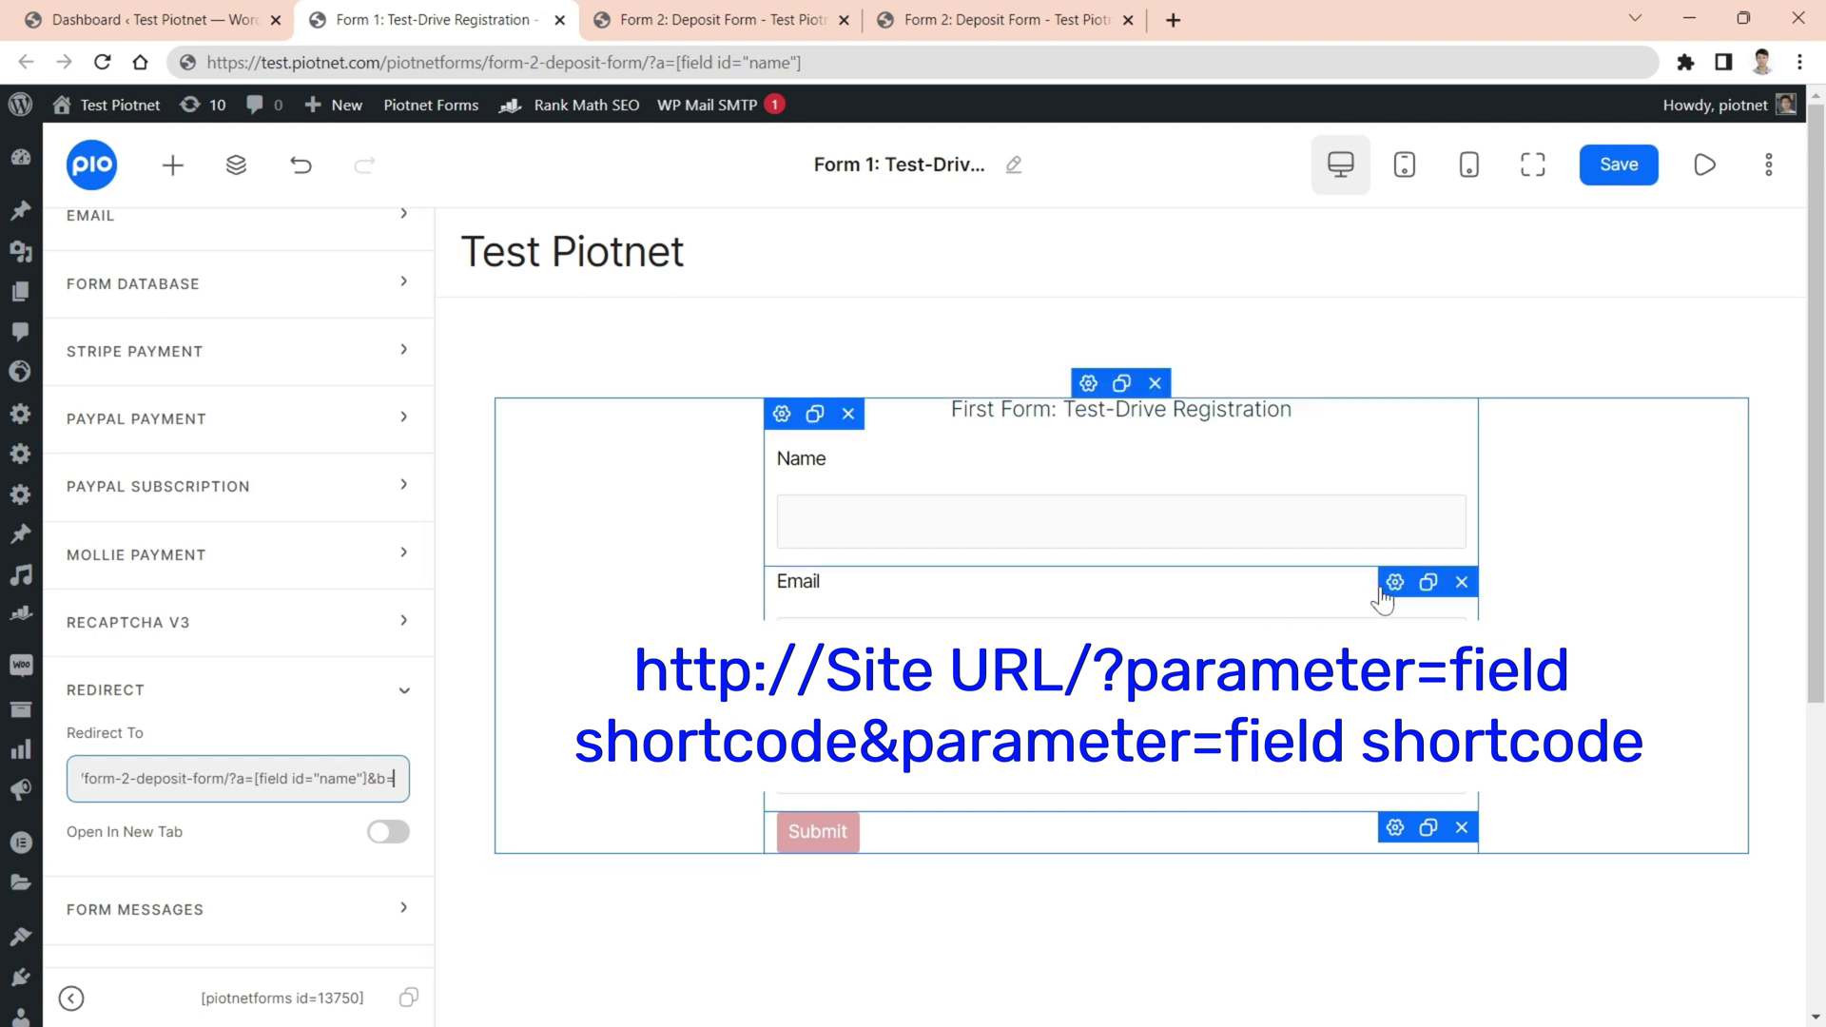
- Copy the Email shortcode, append &b=[field id="email"] to Redirect To, and save
left_click(1391, 590)
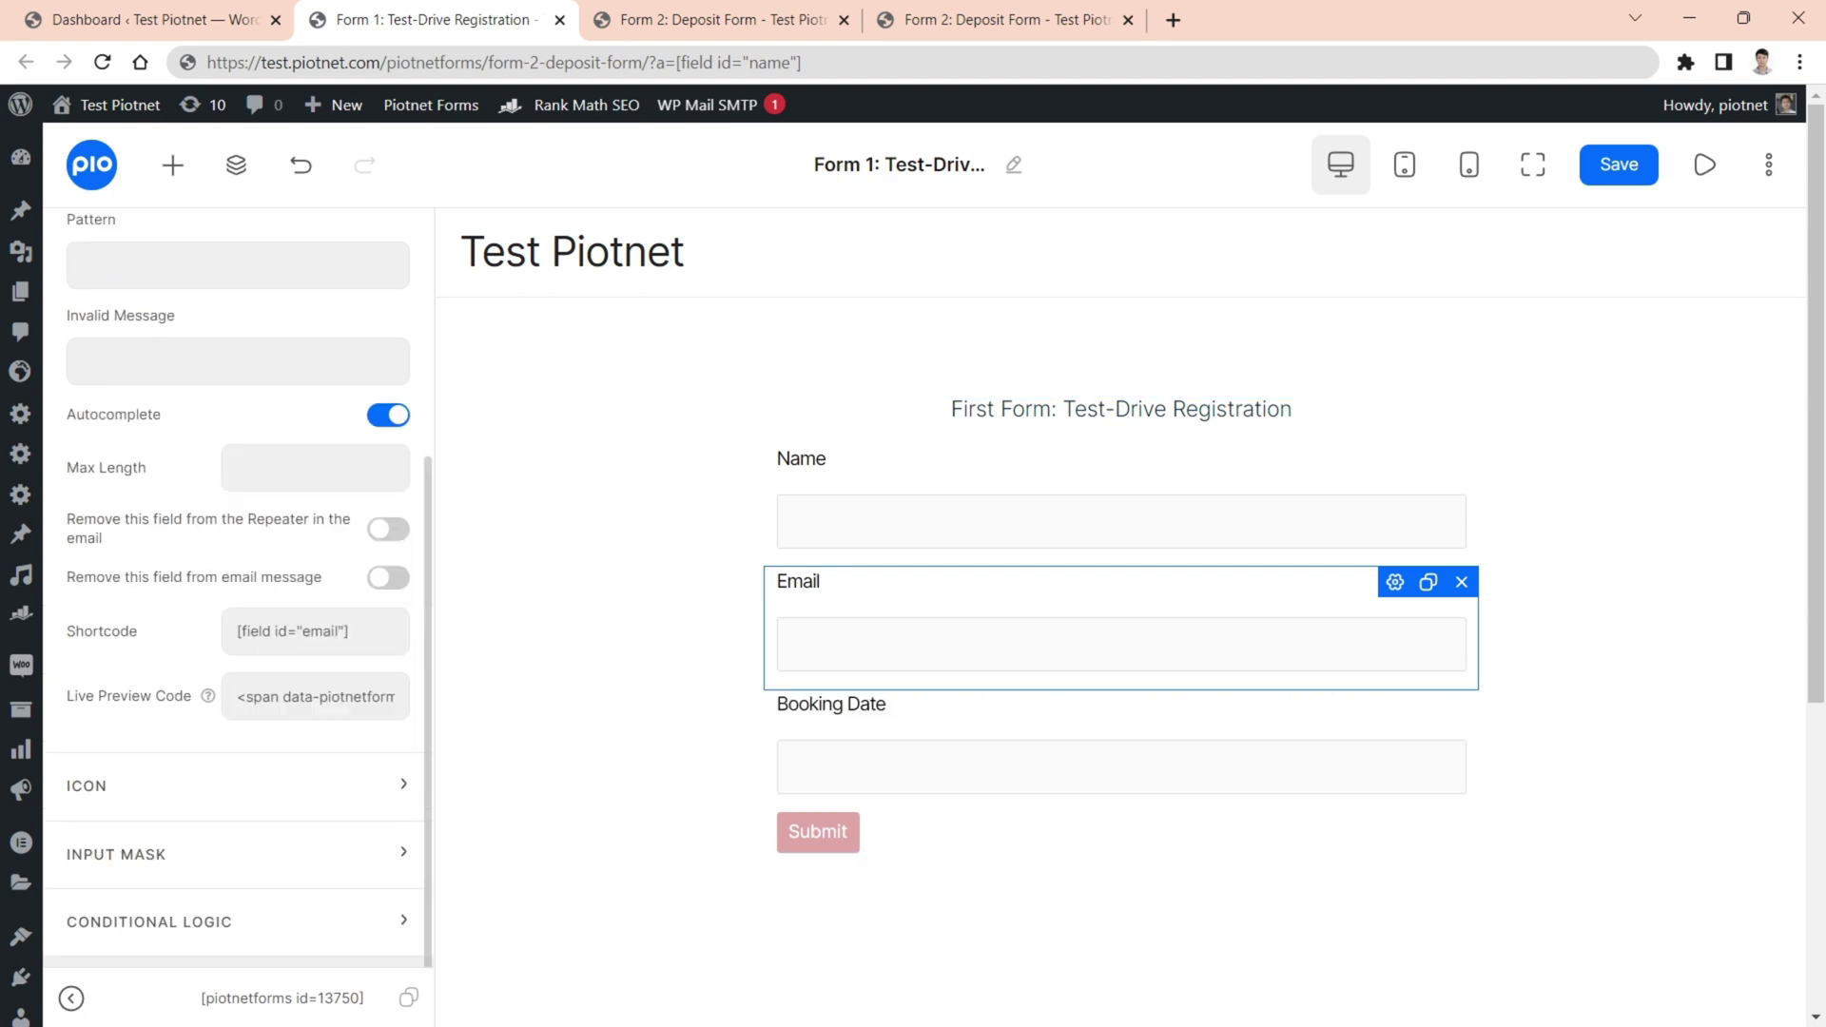
left_click(315, 631)
key("ctrl+c")
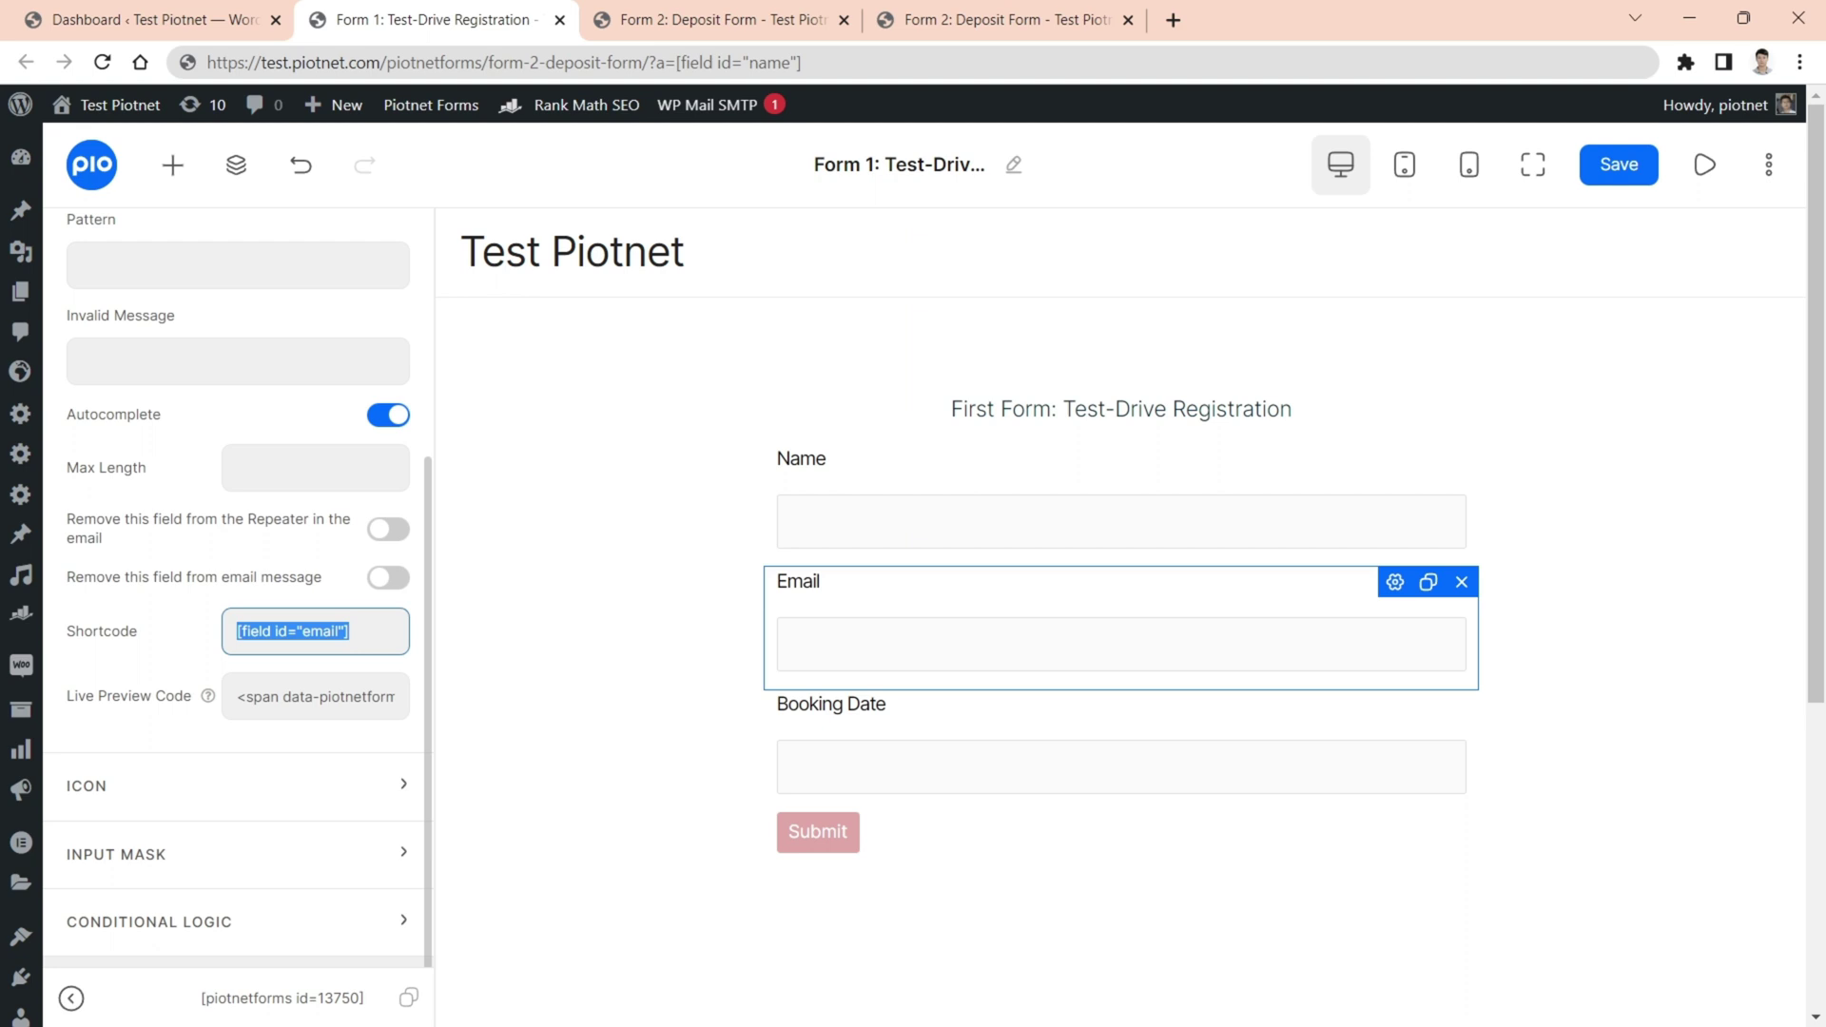
left_click(1052, 834)
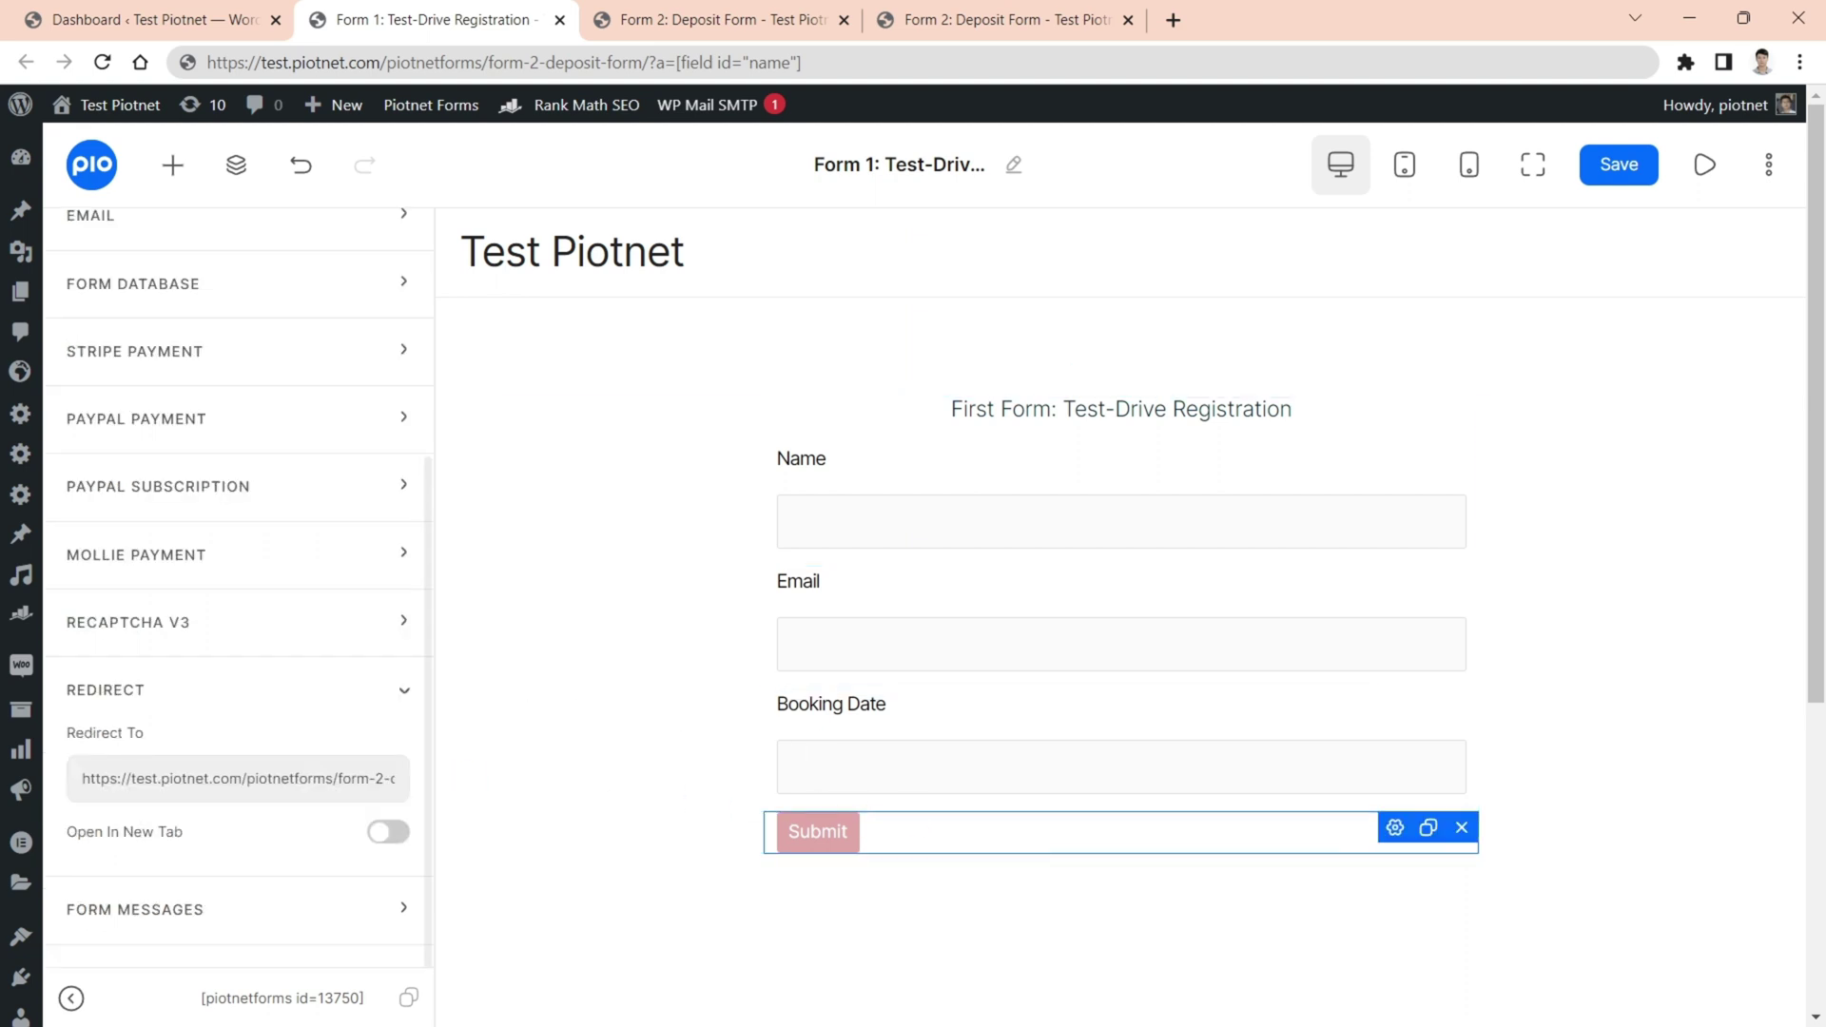
left_click(382, 778)
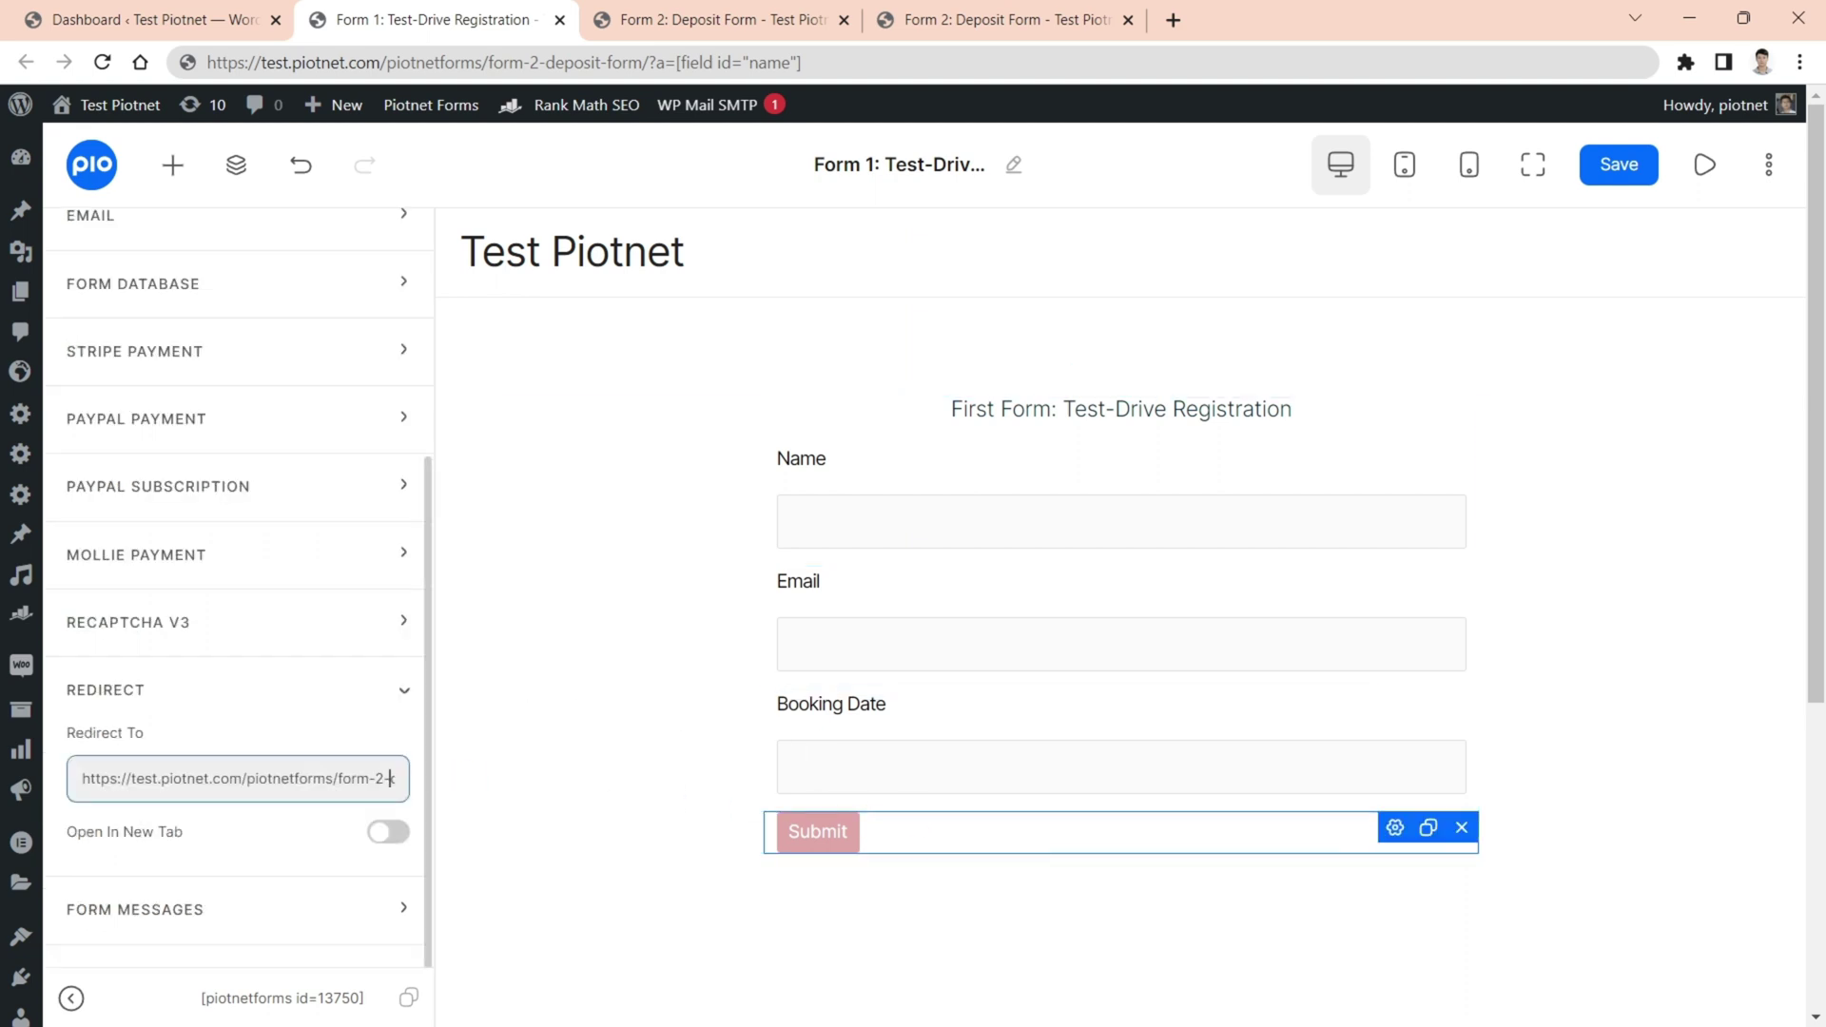
key("Right")
key("Right")
key("Right")
key("Right")
key("Right")
key("Right")
key("Right")
key("Right")
key("Right")
key("Right")
key("Right")
key("Right")
key("Right")
key("Right")
key("Right")
key("Right")
key("Right")
key("Right")
key("Right")
key("Right")
type("&b=")
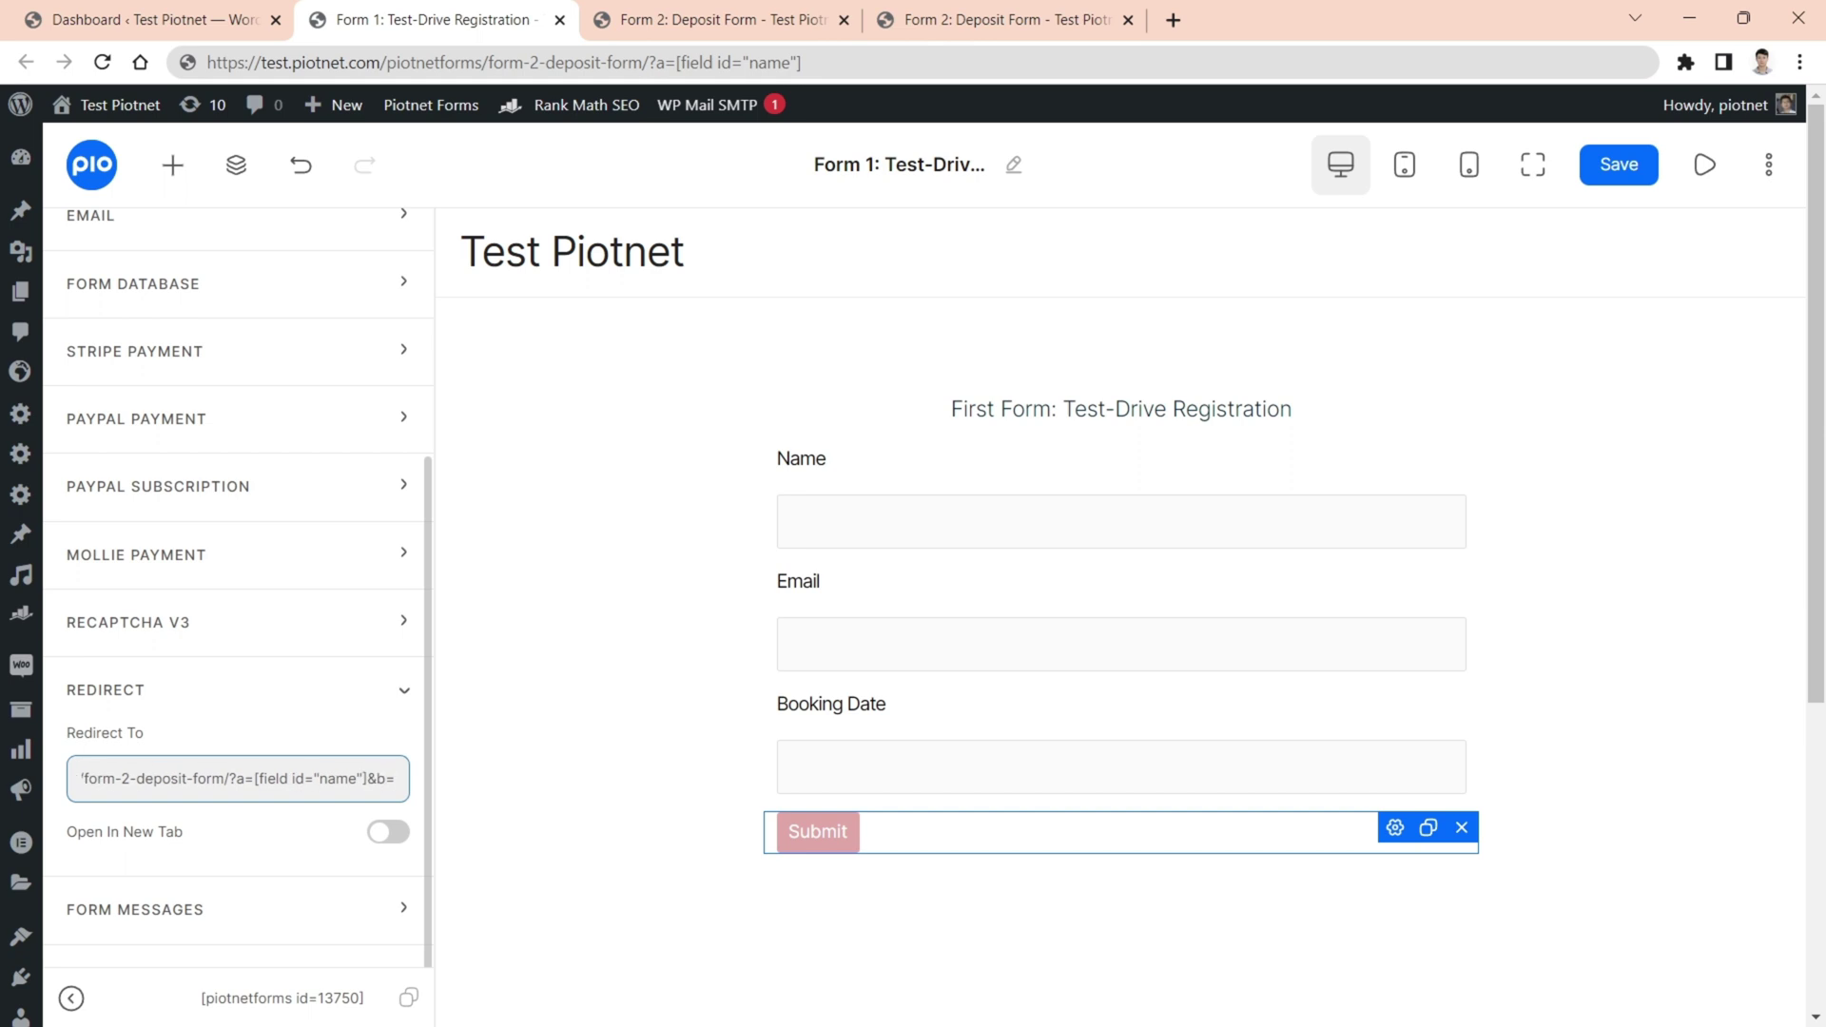
key("ctrl+v")
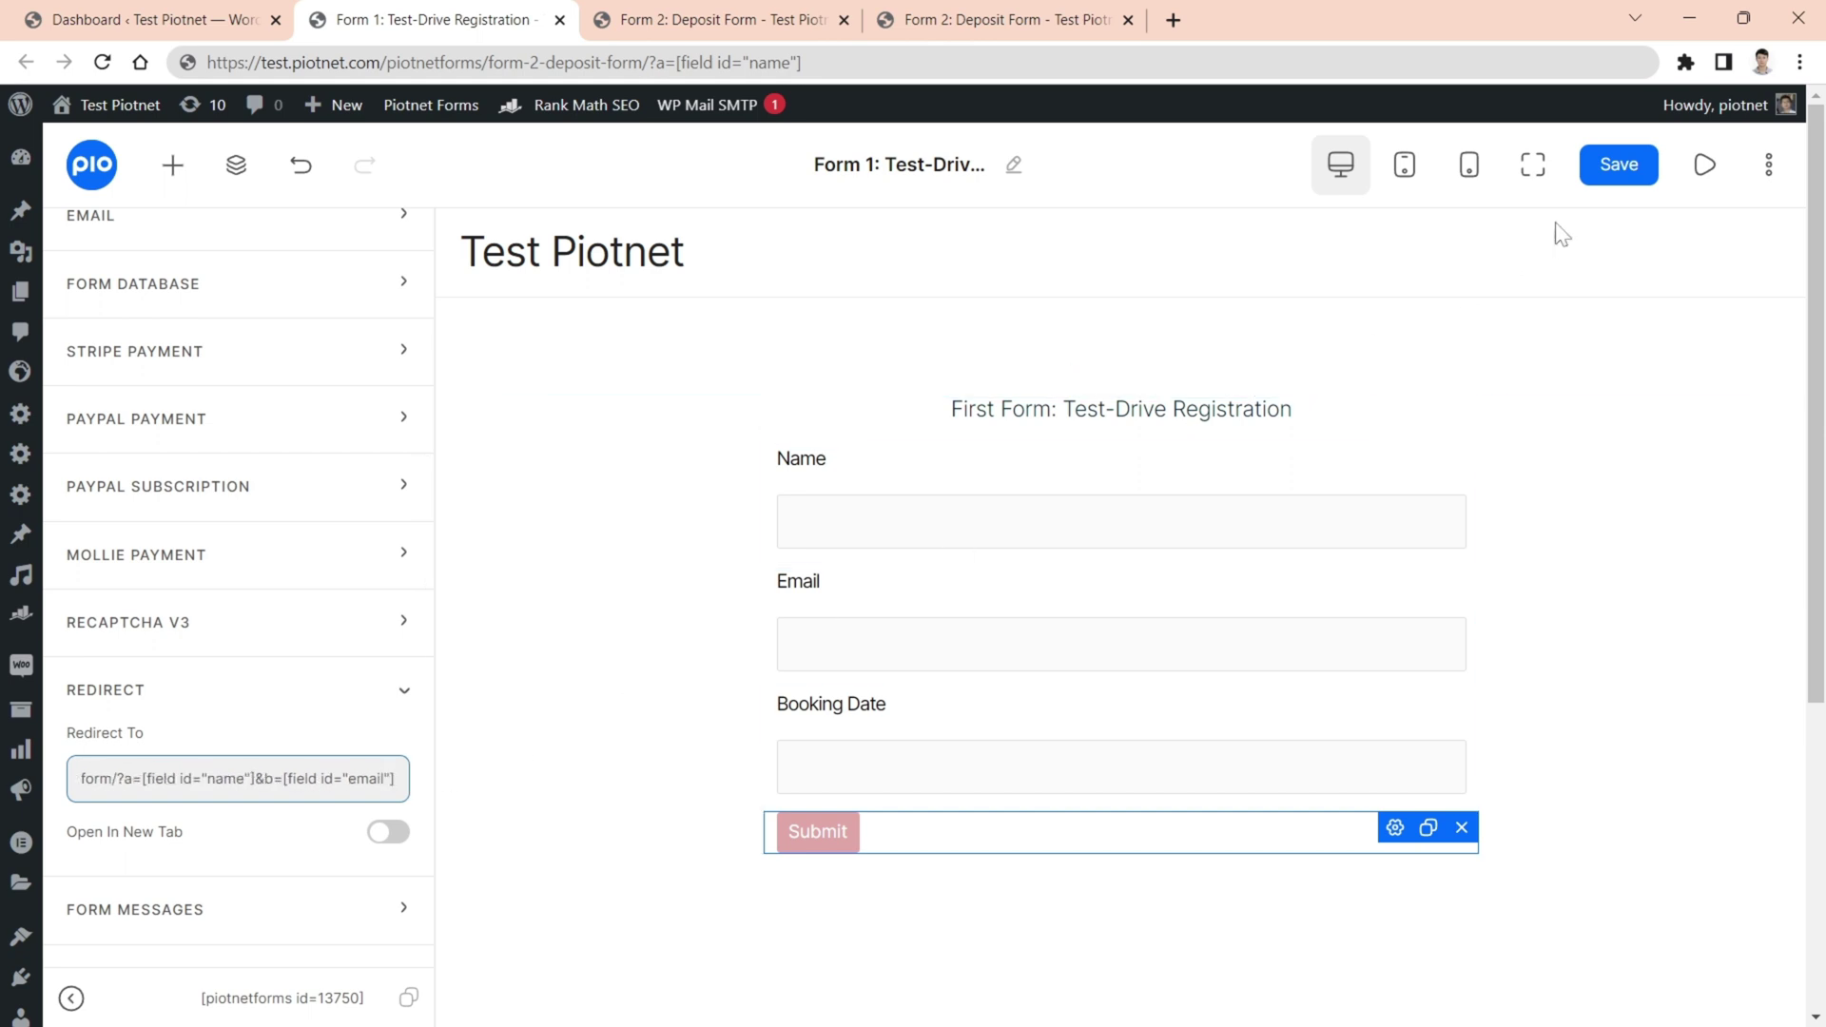
left_click(1598, 177)
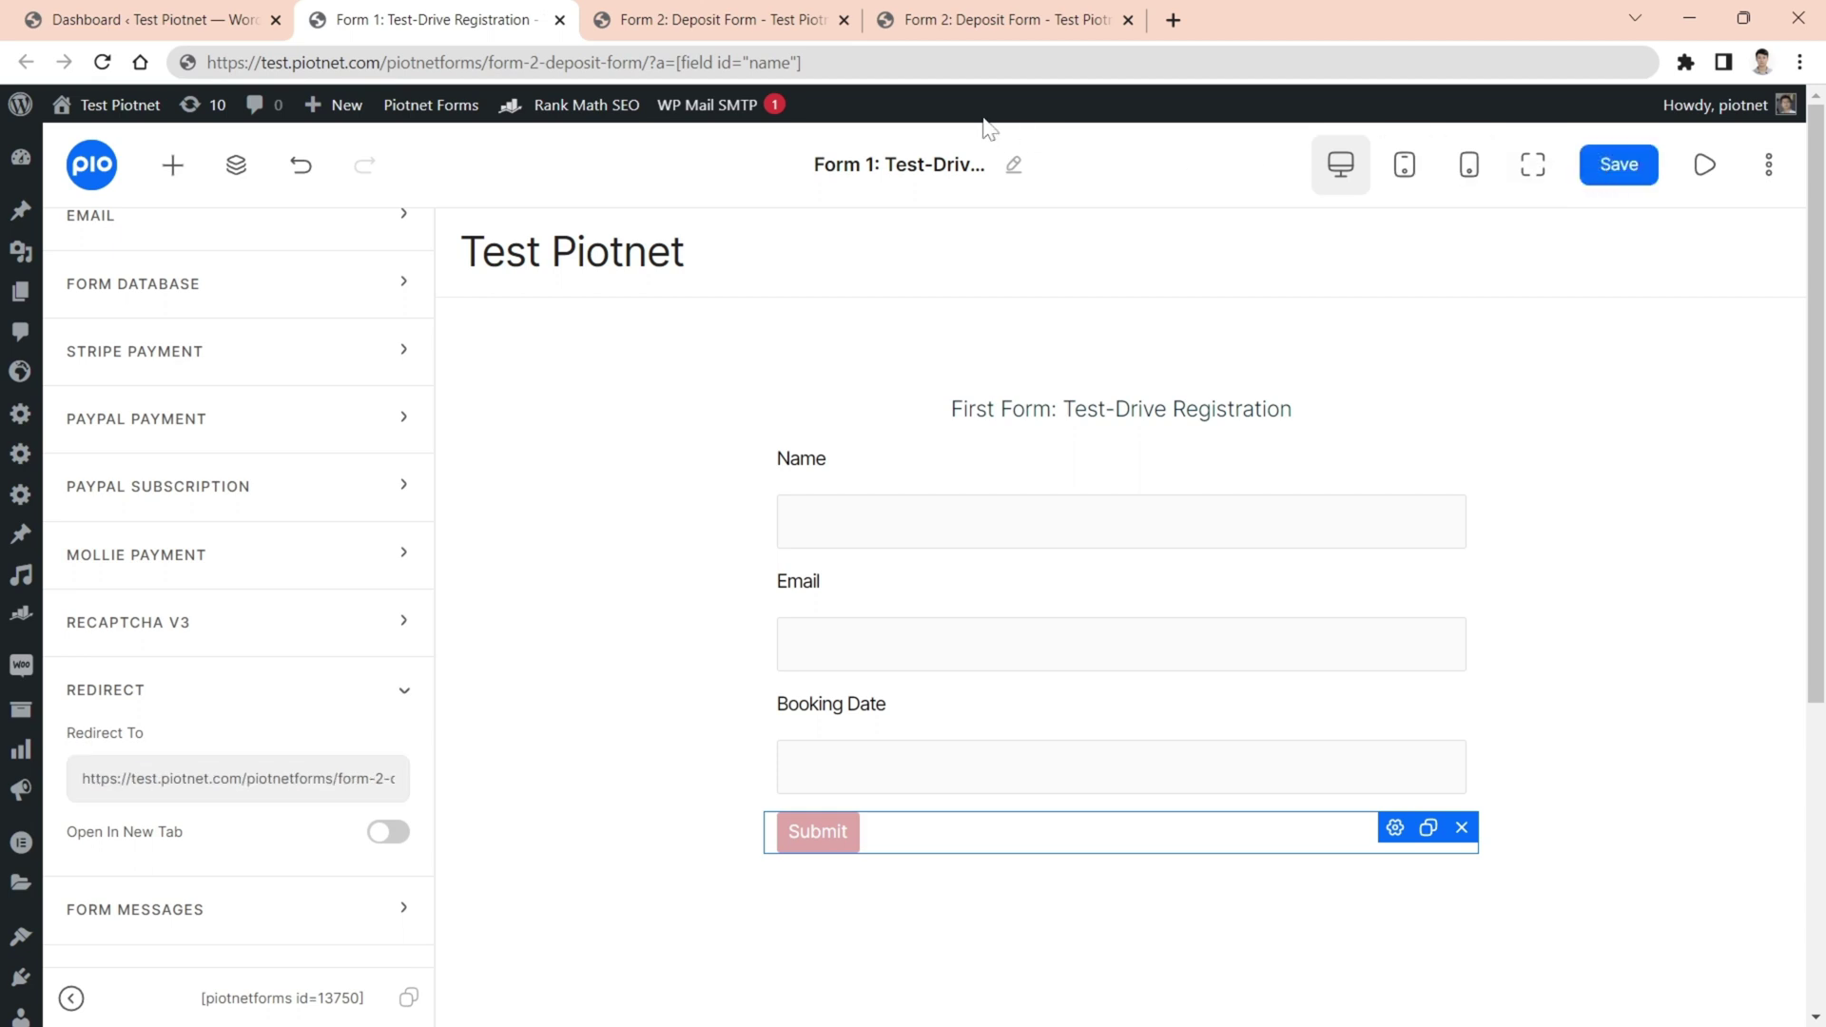
- Make the Deposit Form's Email default the URL Parameter tag with parameter b, and save
left_click(753, 31)
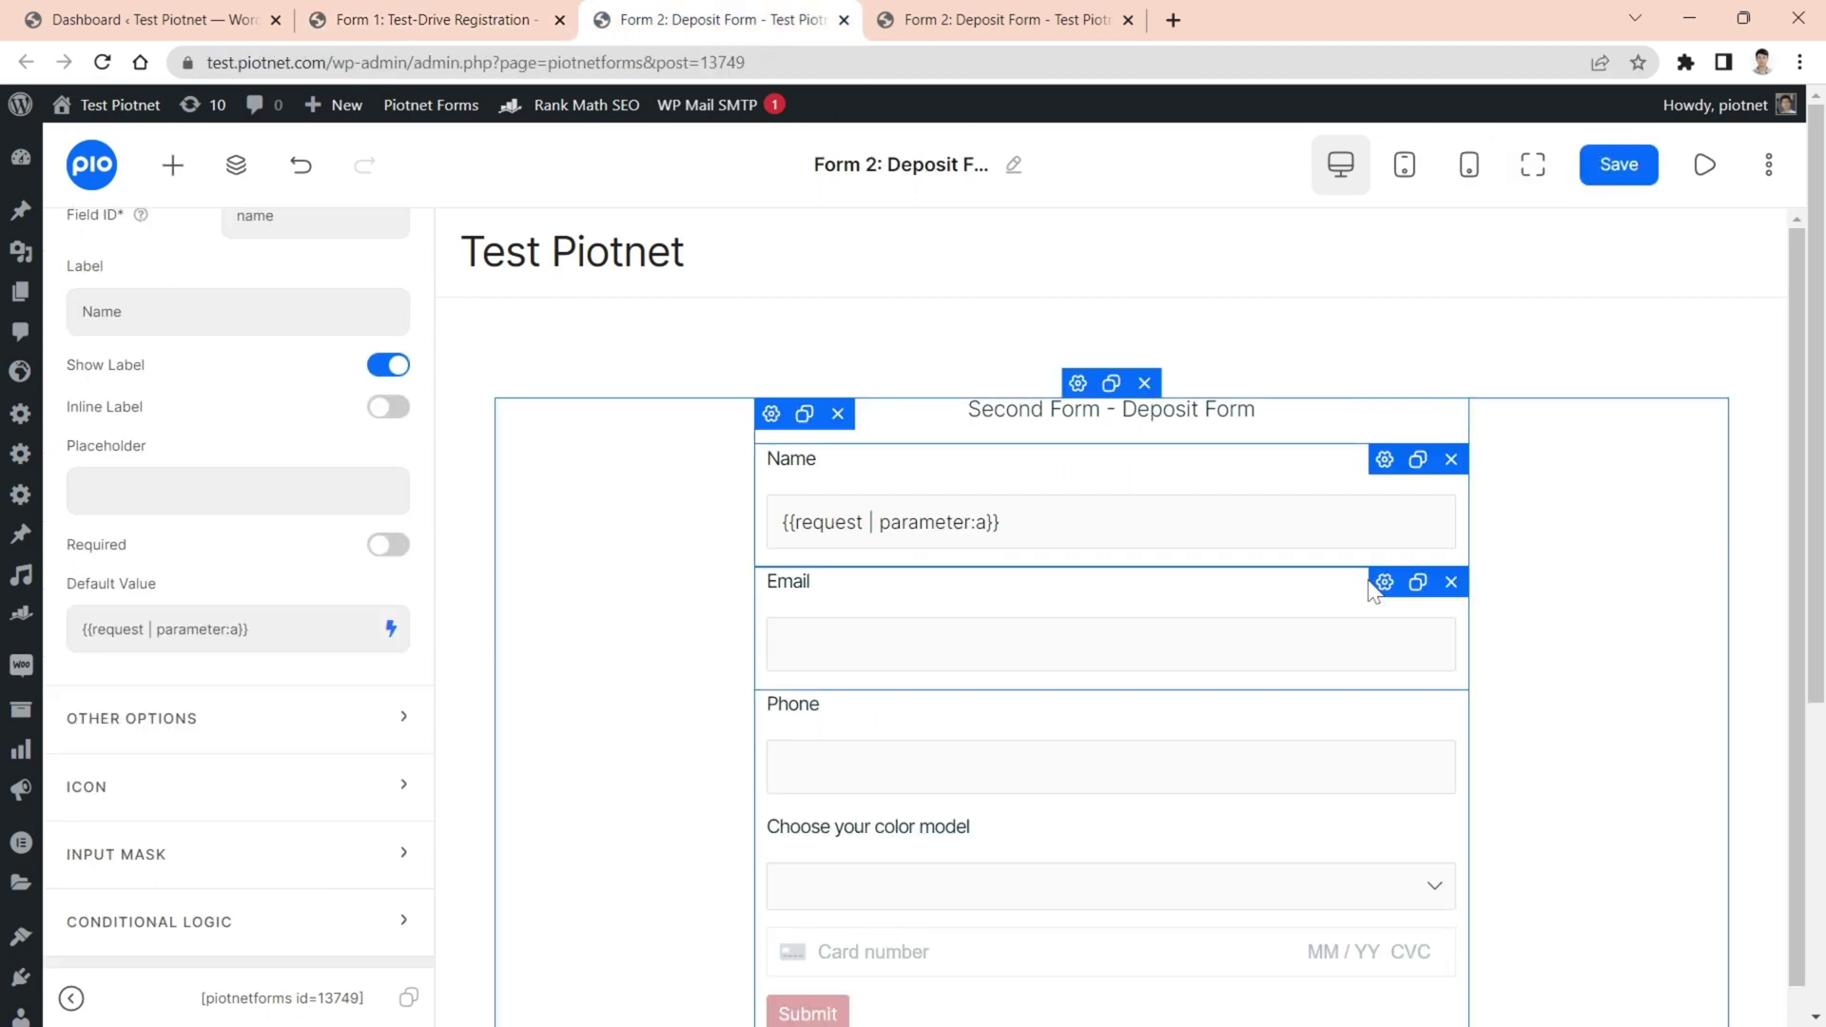
left_click(1380, 590)
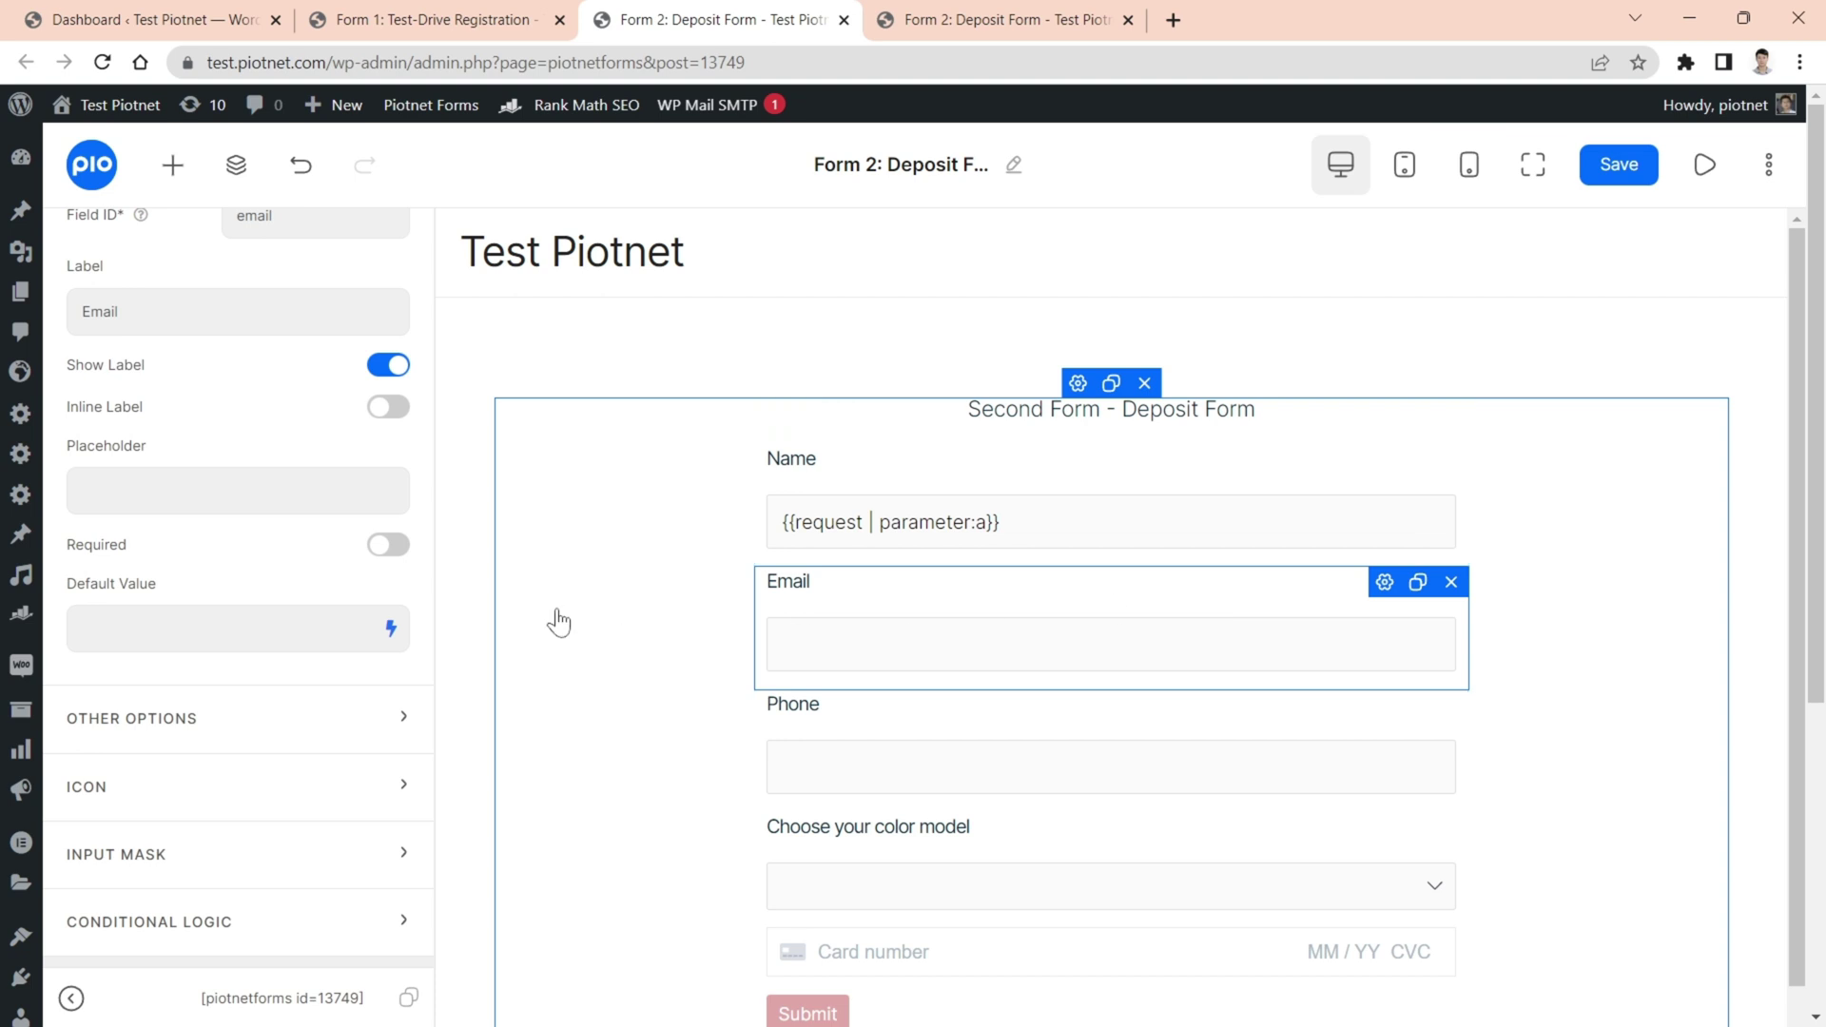
left_click(391, 628)
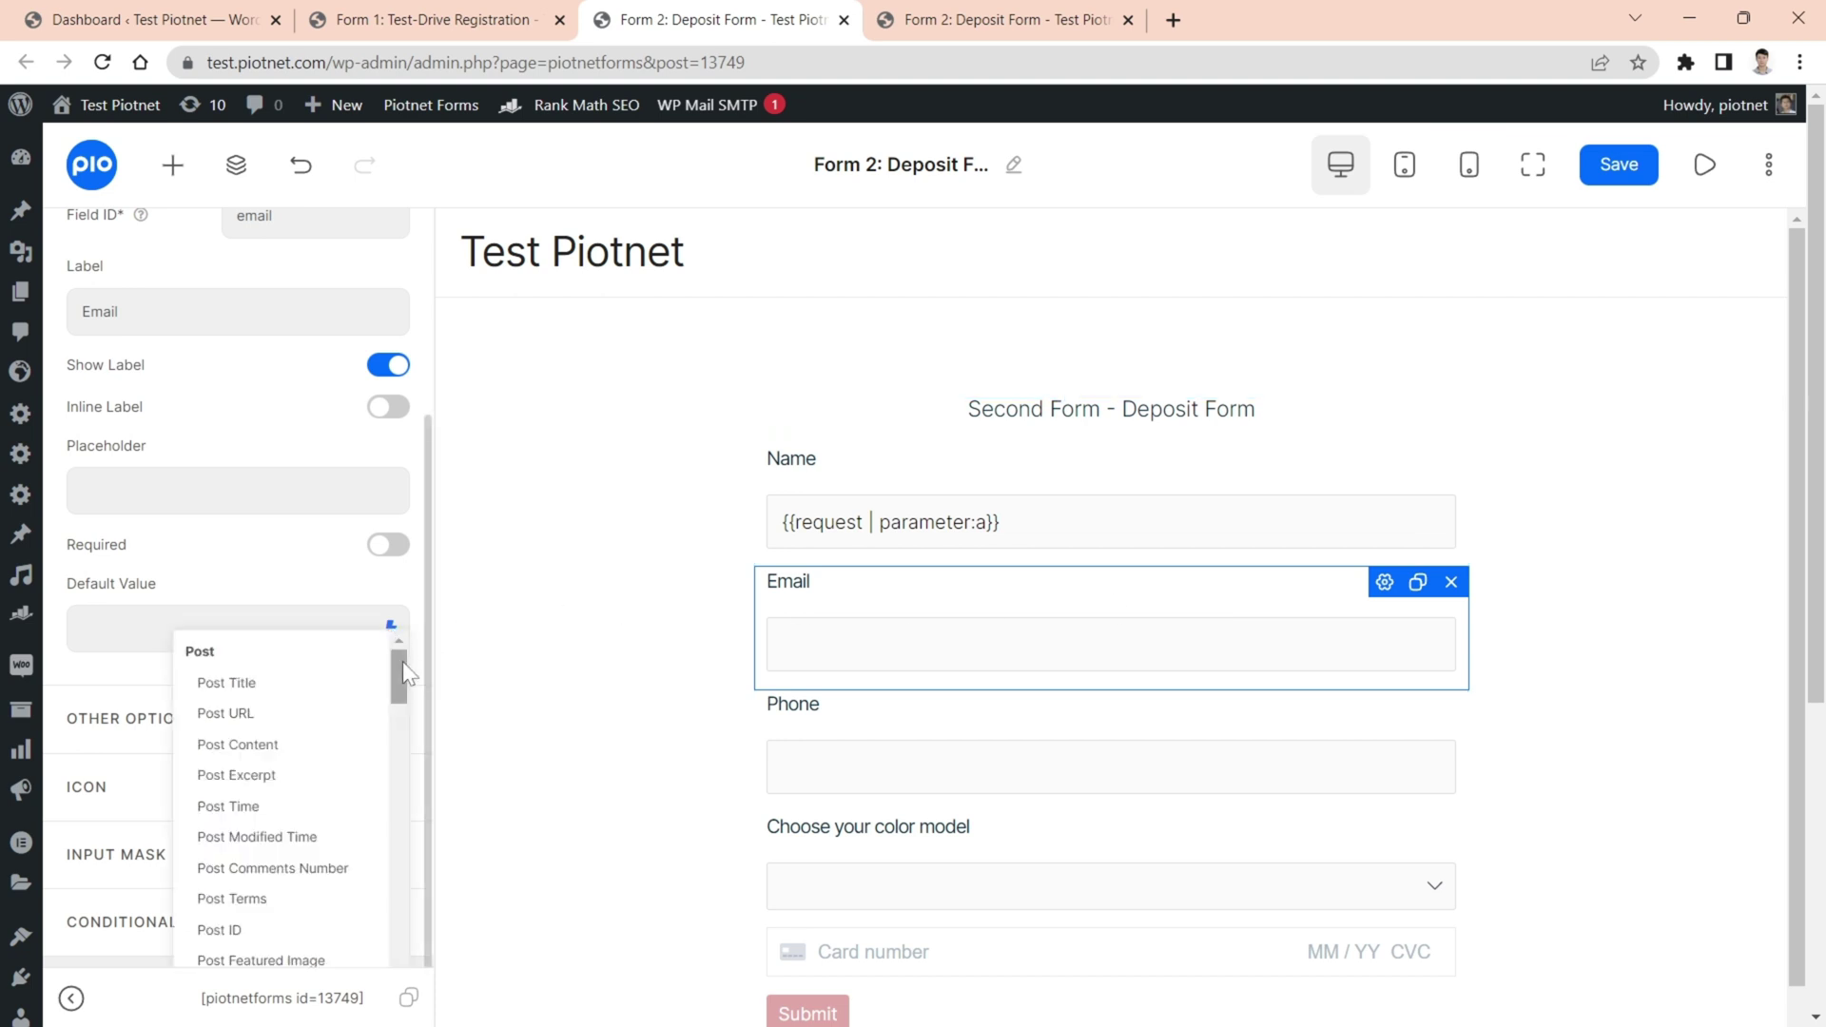
left_click_drag(403, 660, 411, 865)
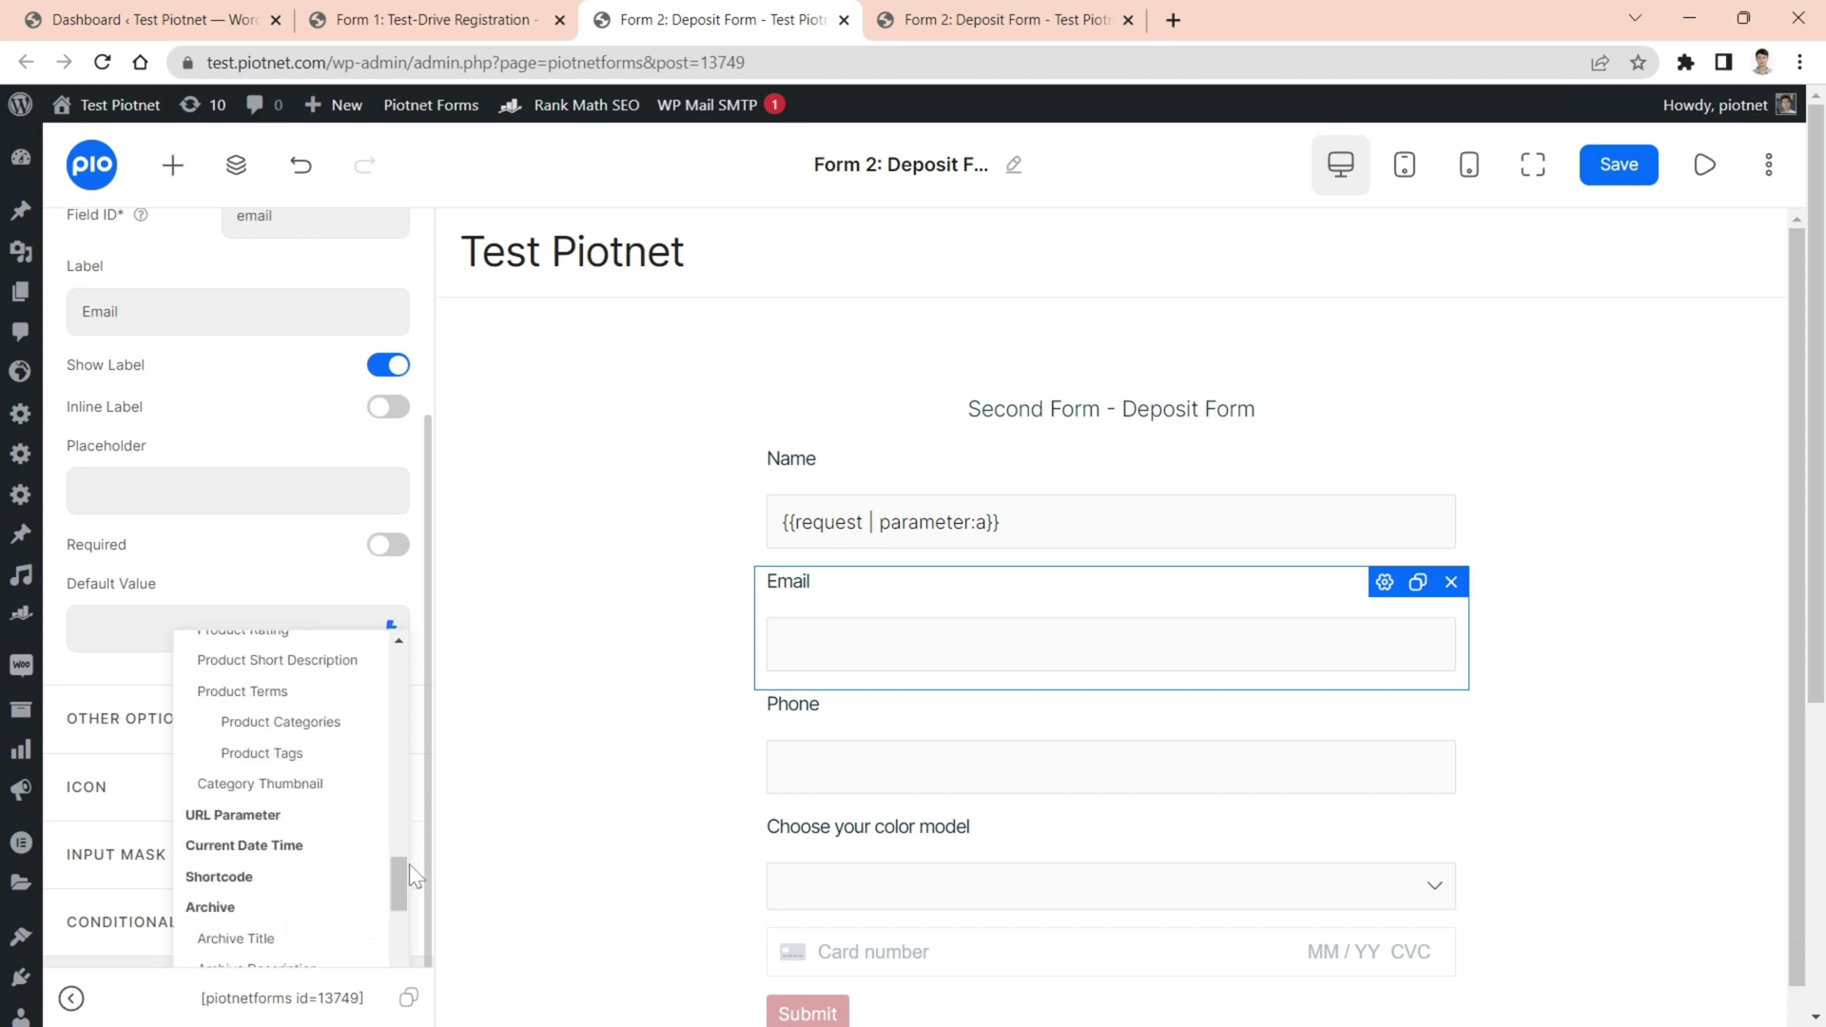
left_click(267, 818)
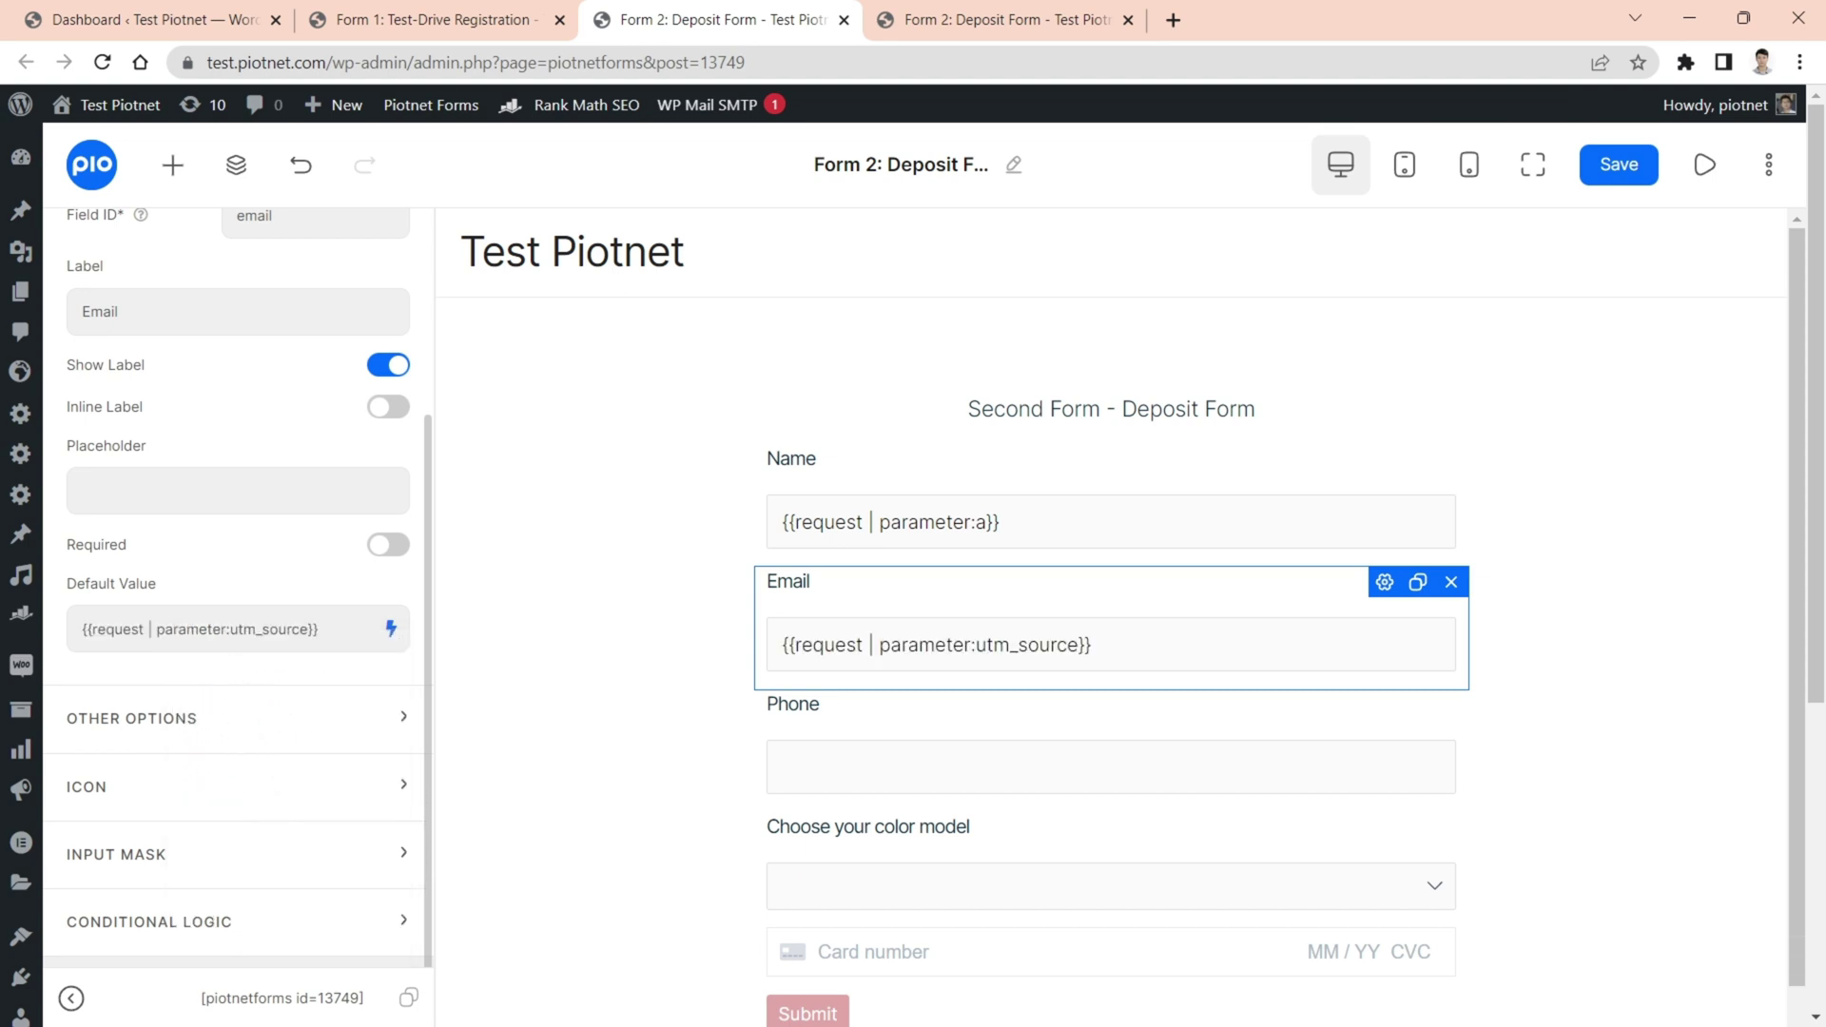
double_click(269, 629)
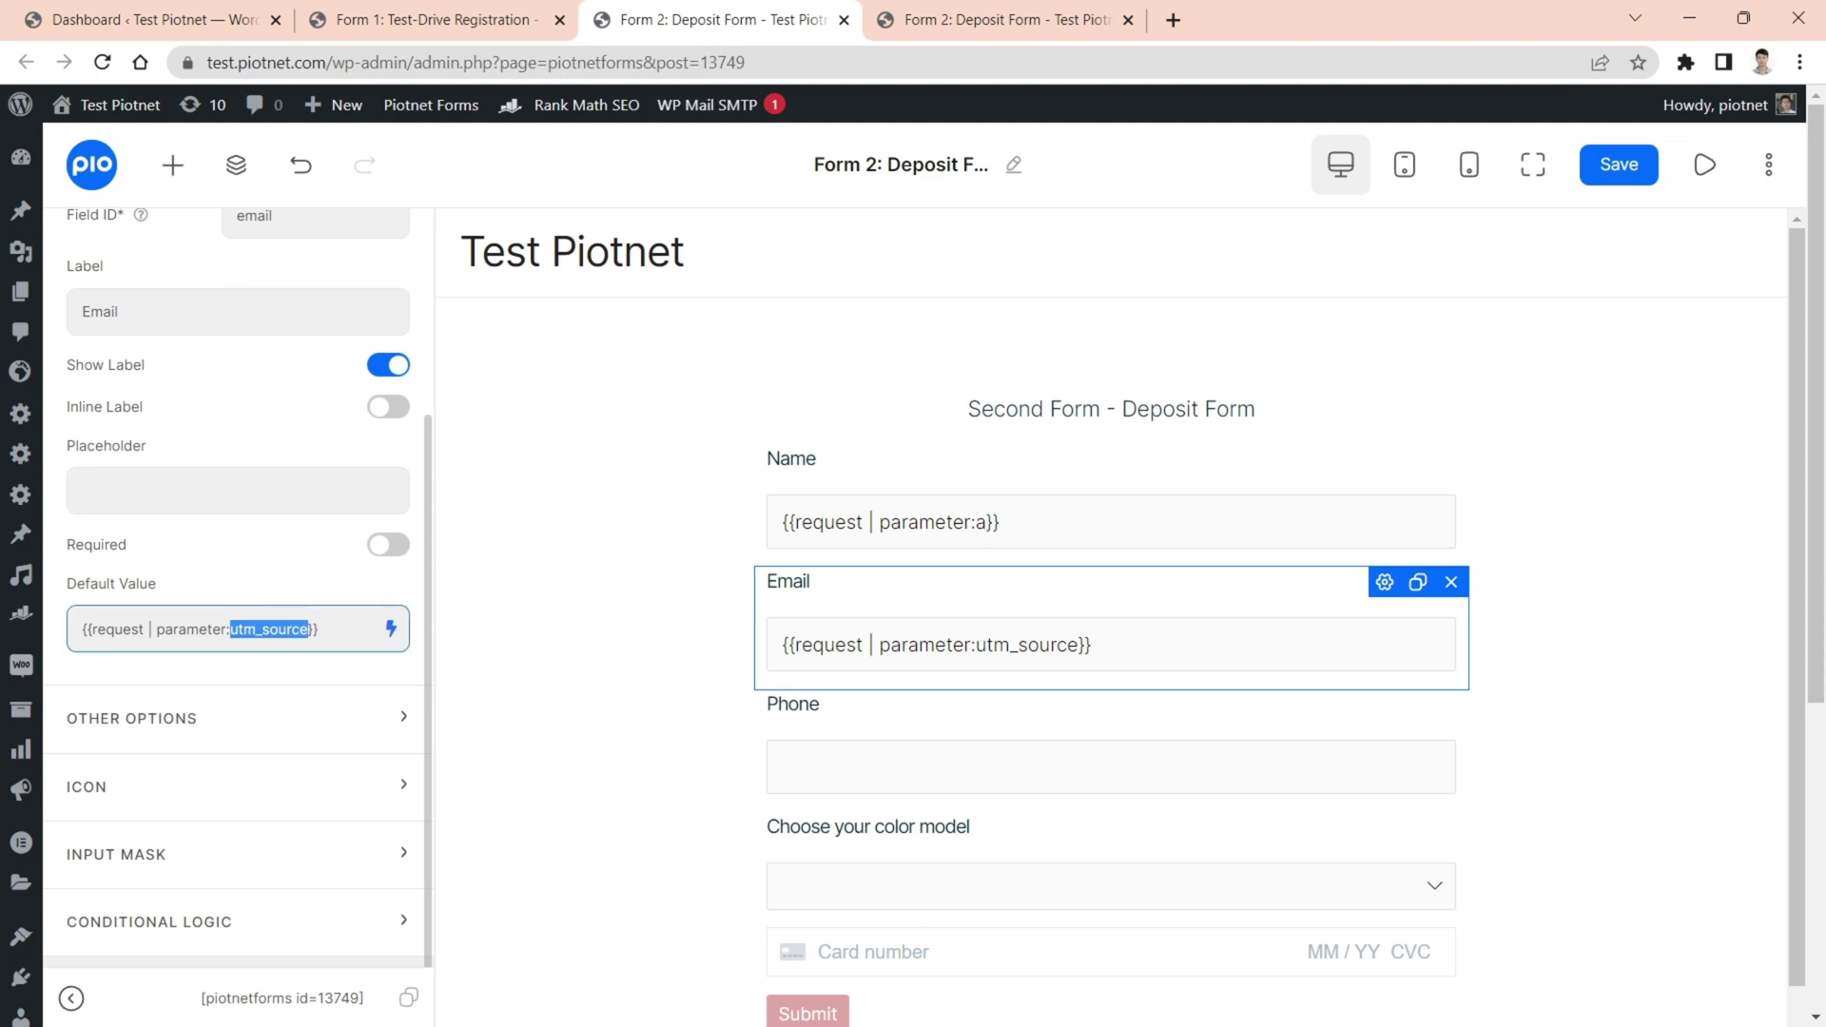
type("b")
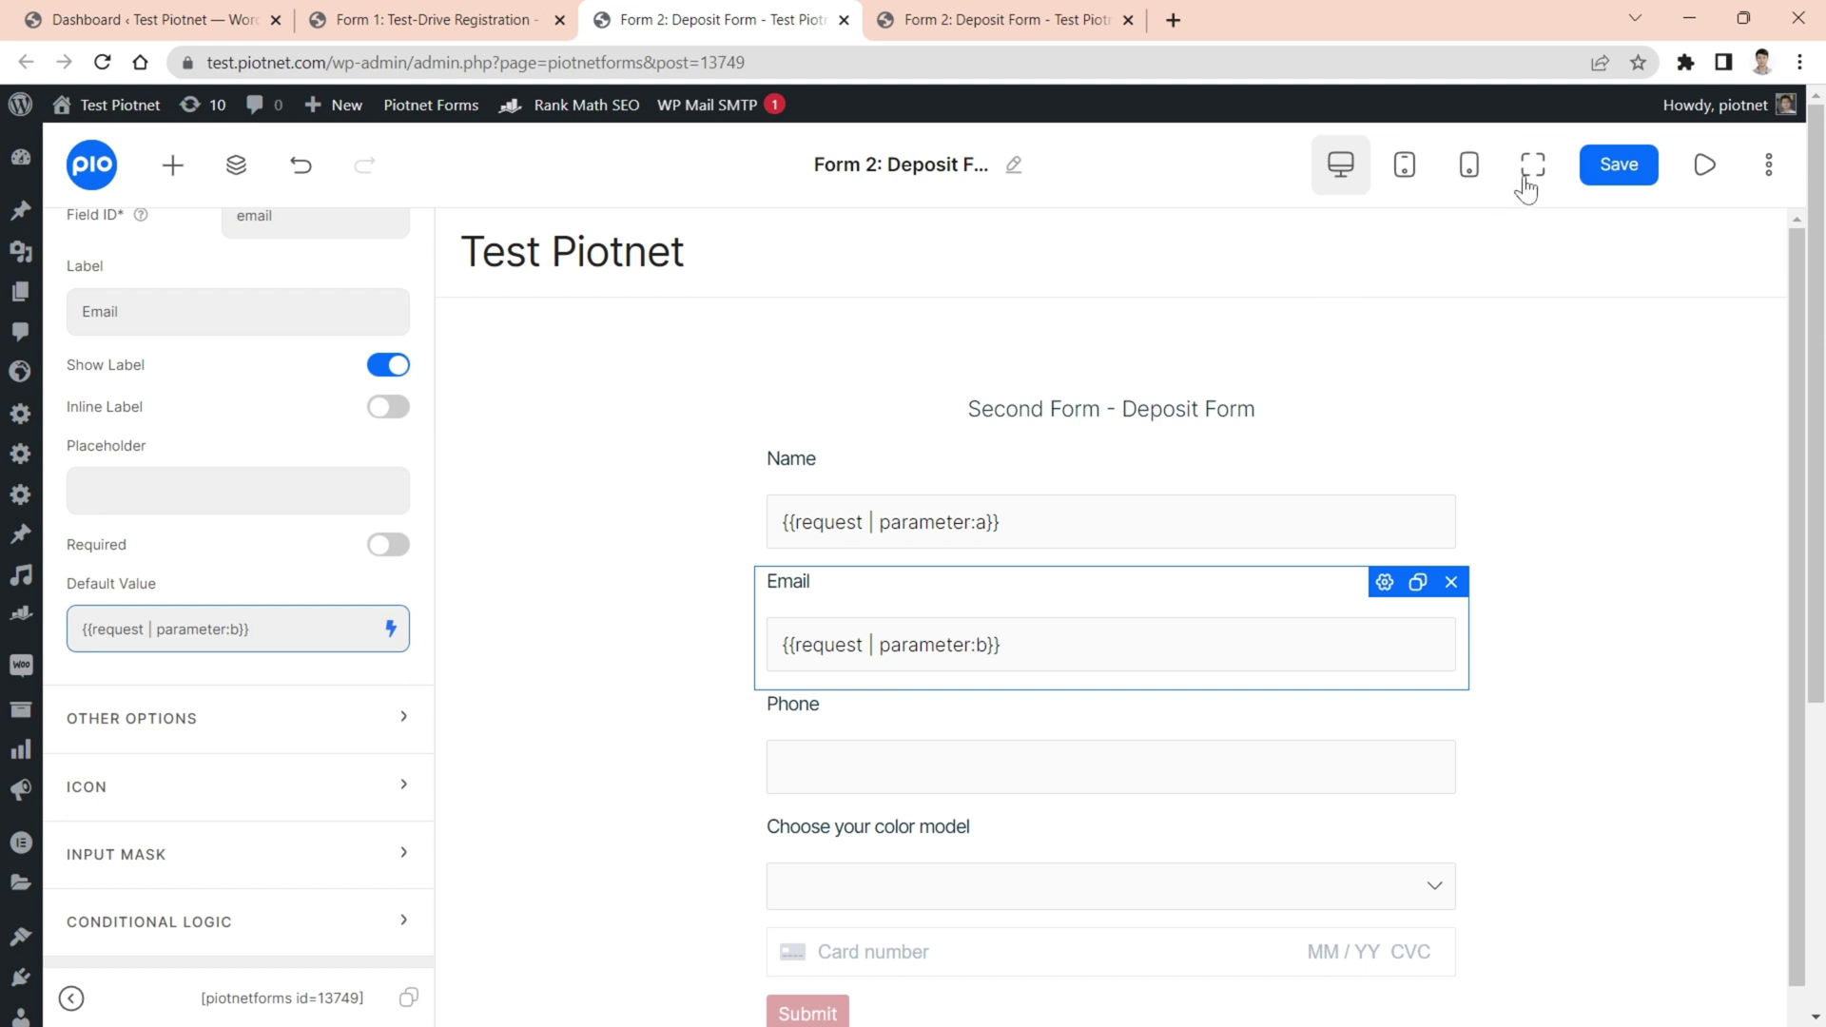
left_click(1598, 166)
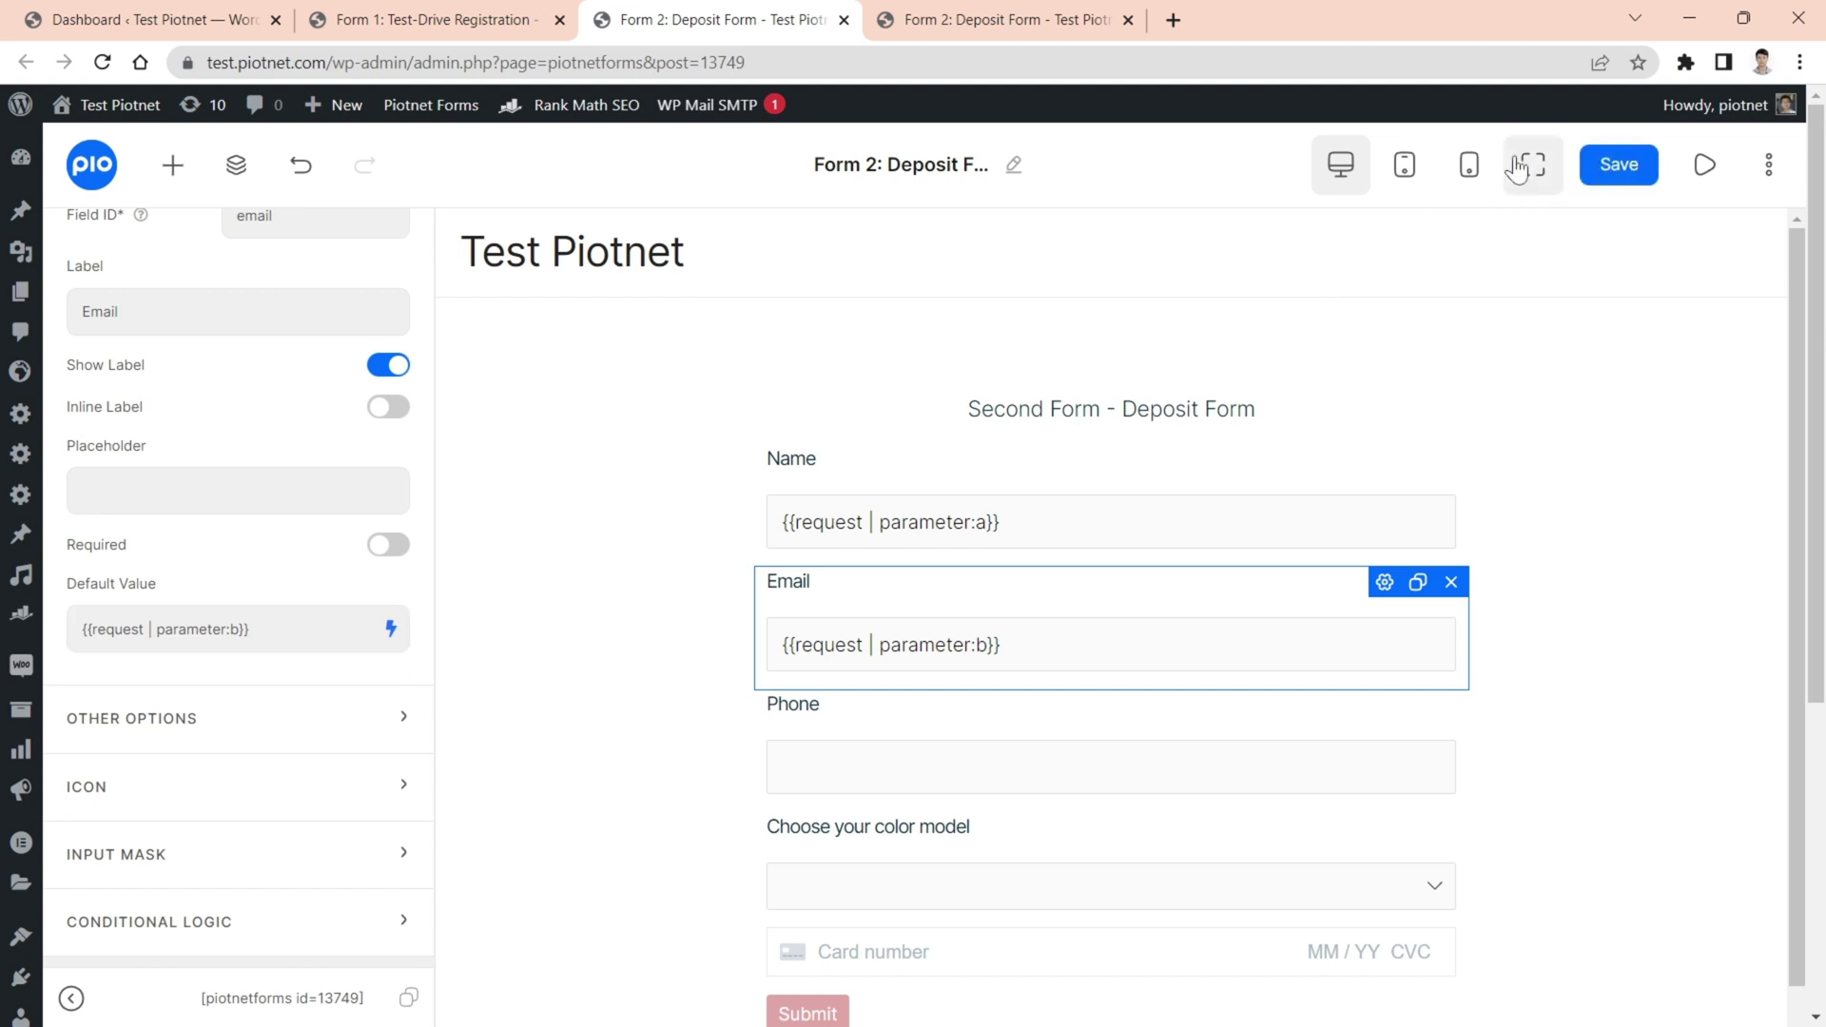
left_click(454, 23)
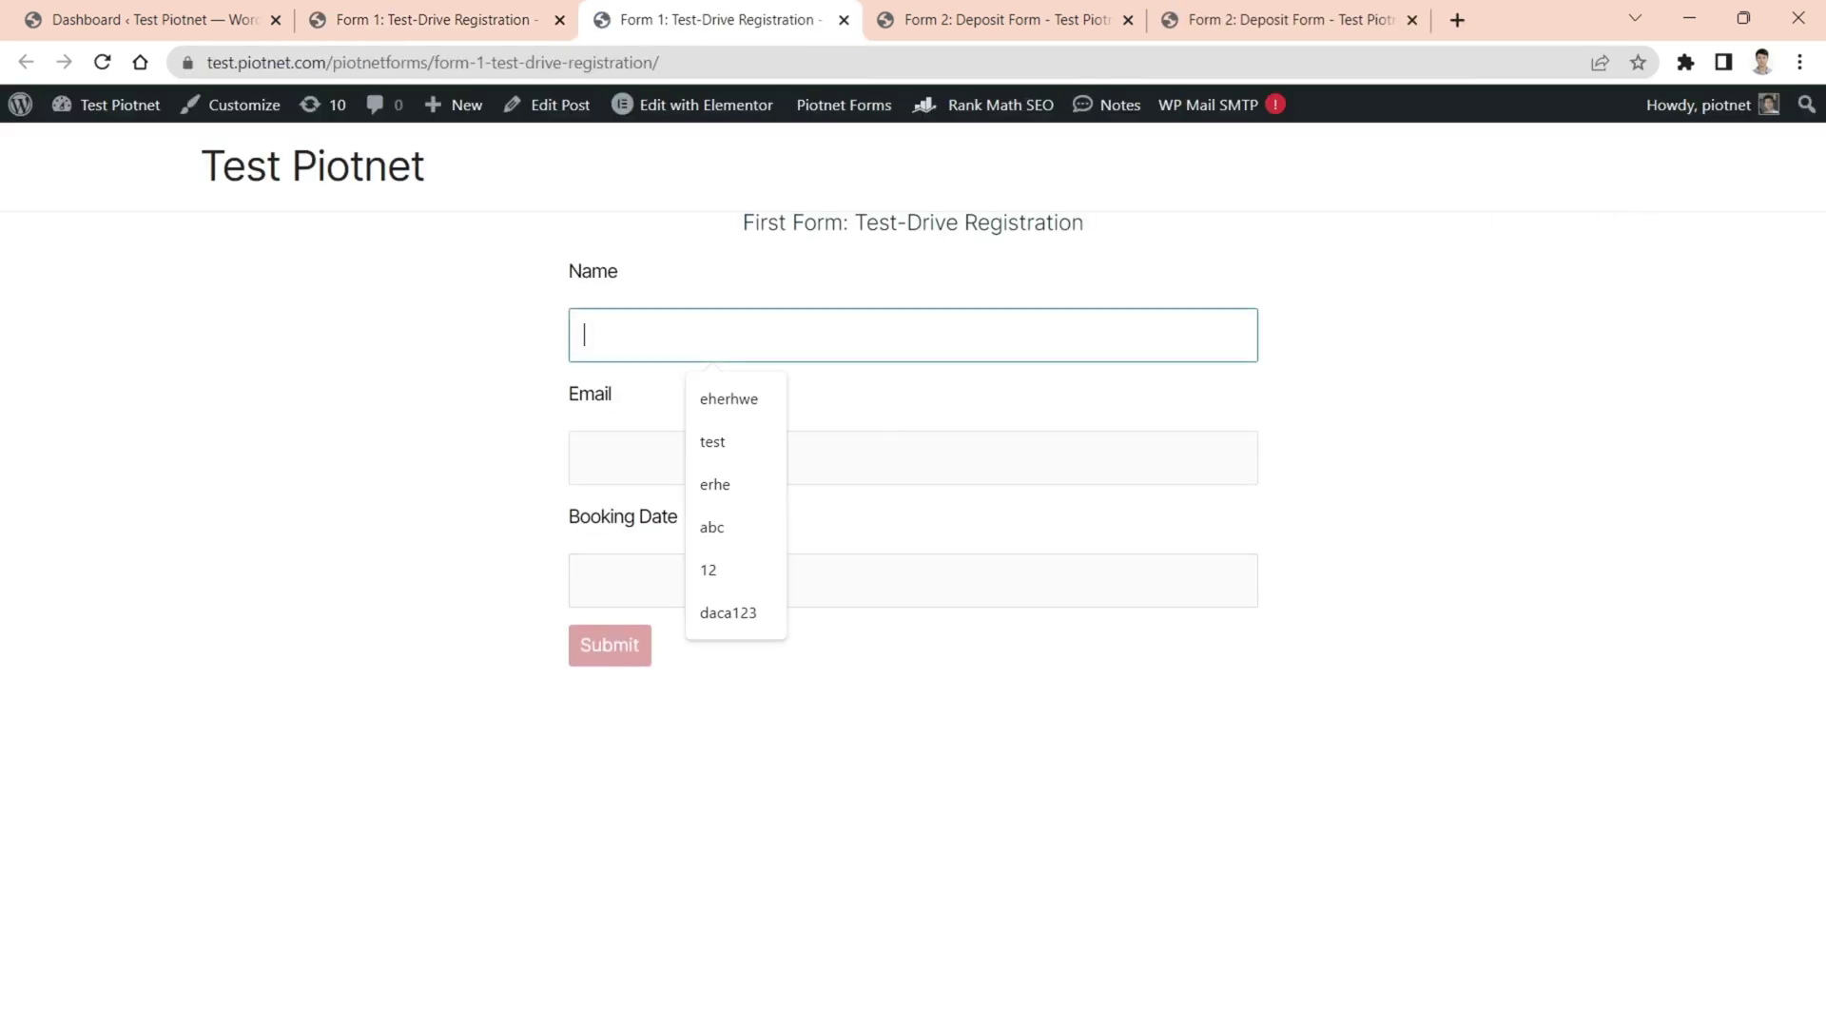
- Submit Form 1 with a saved name, email and January 5, 2023, then check the prefilled Email
left_click(746, 404)
left_click(685, 458)
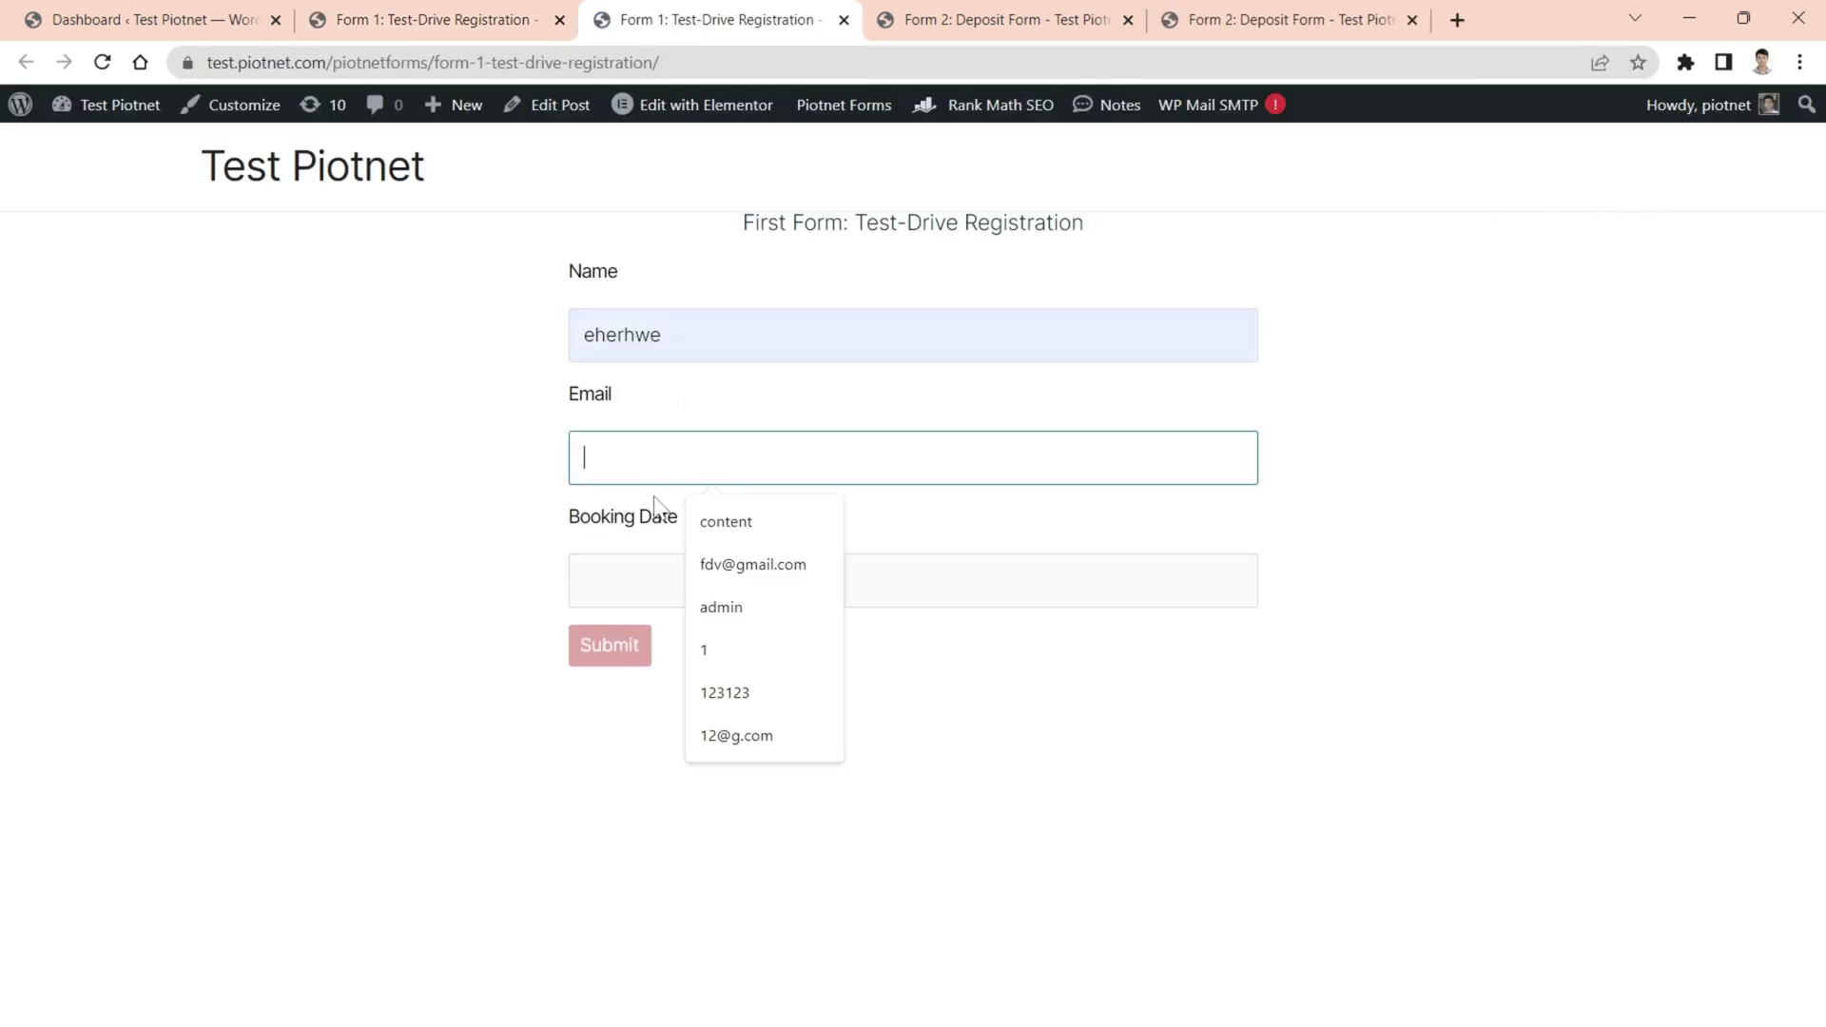
left_click(706, 566)
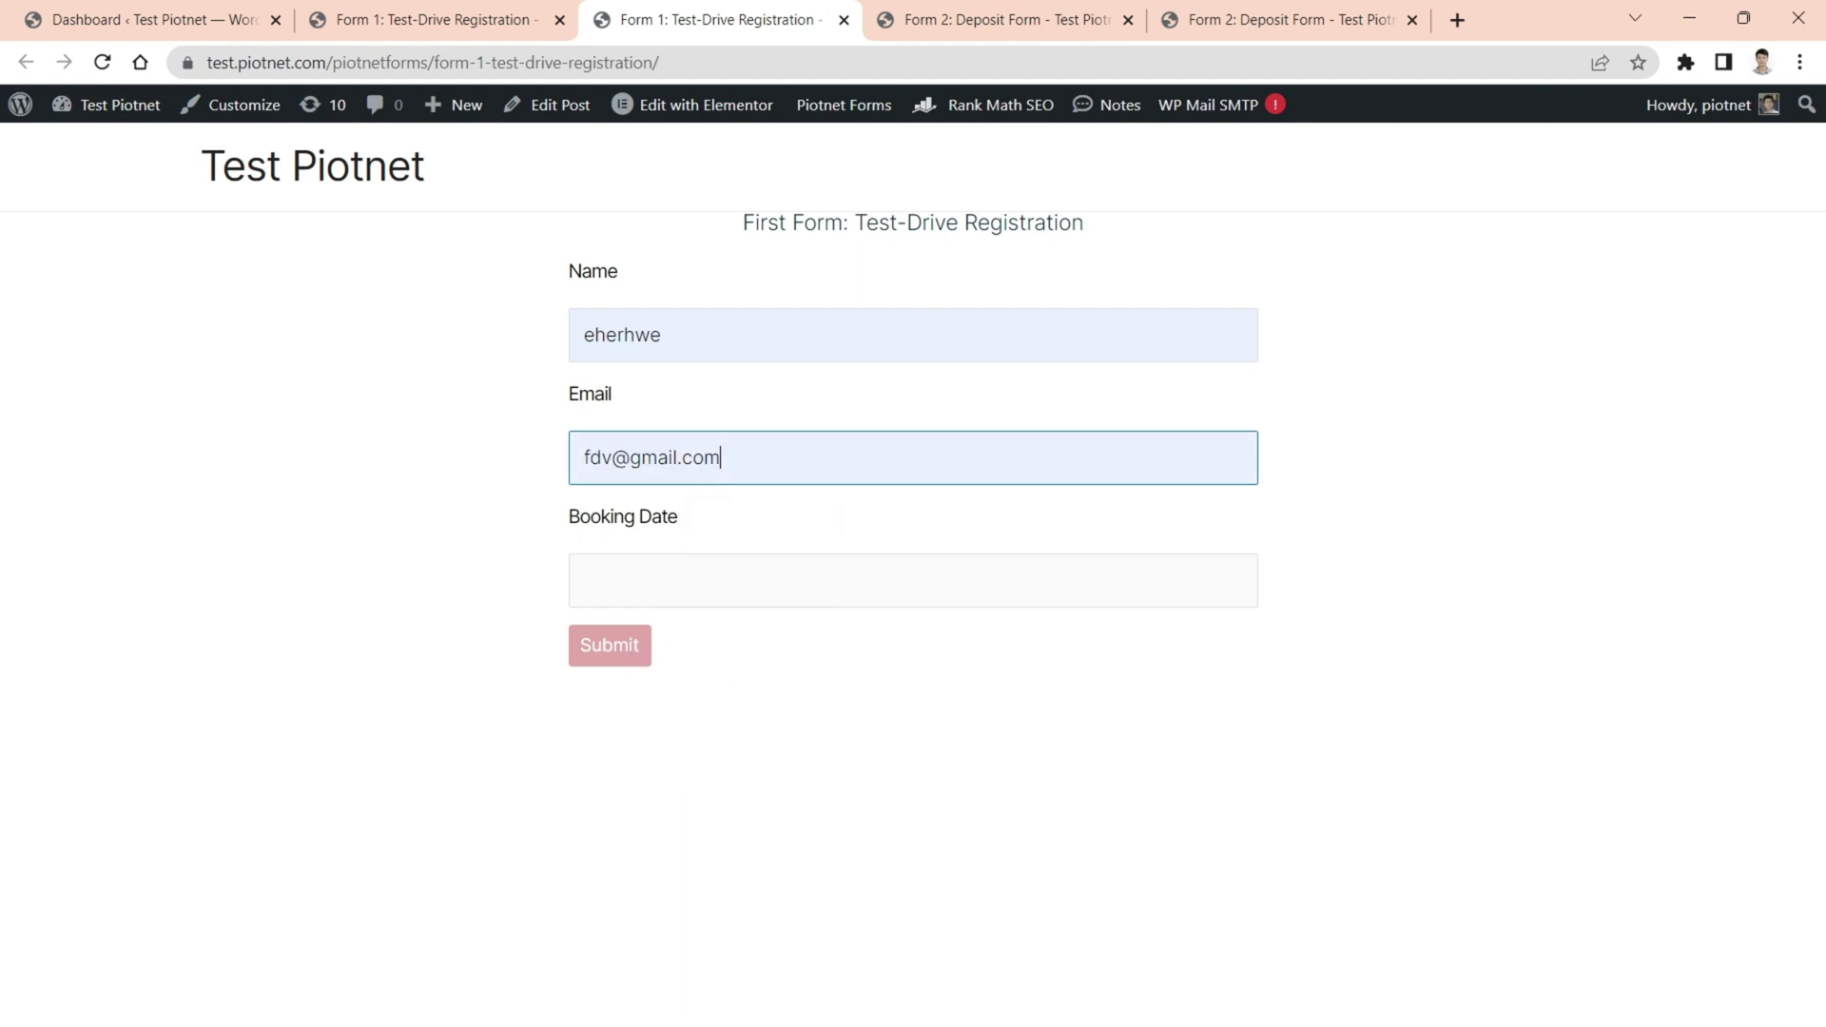
key("Tab")
left_click(783, 706)
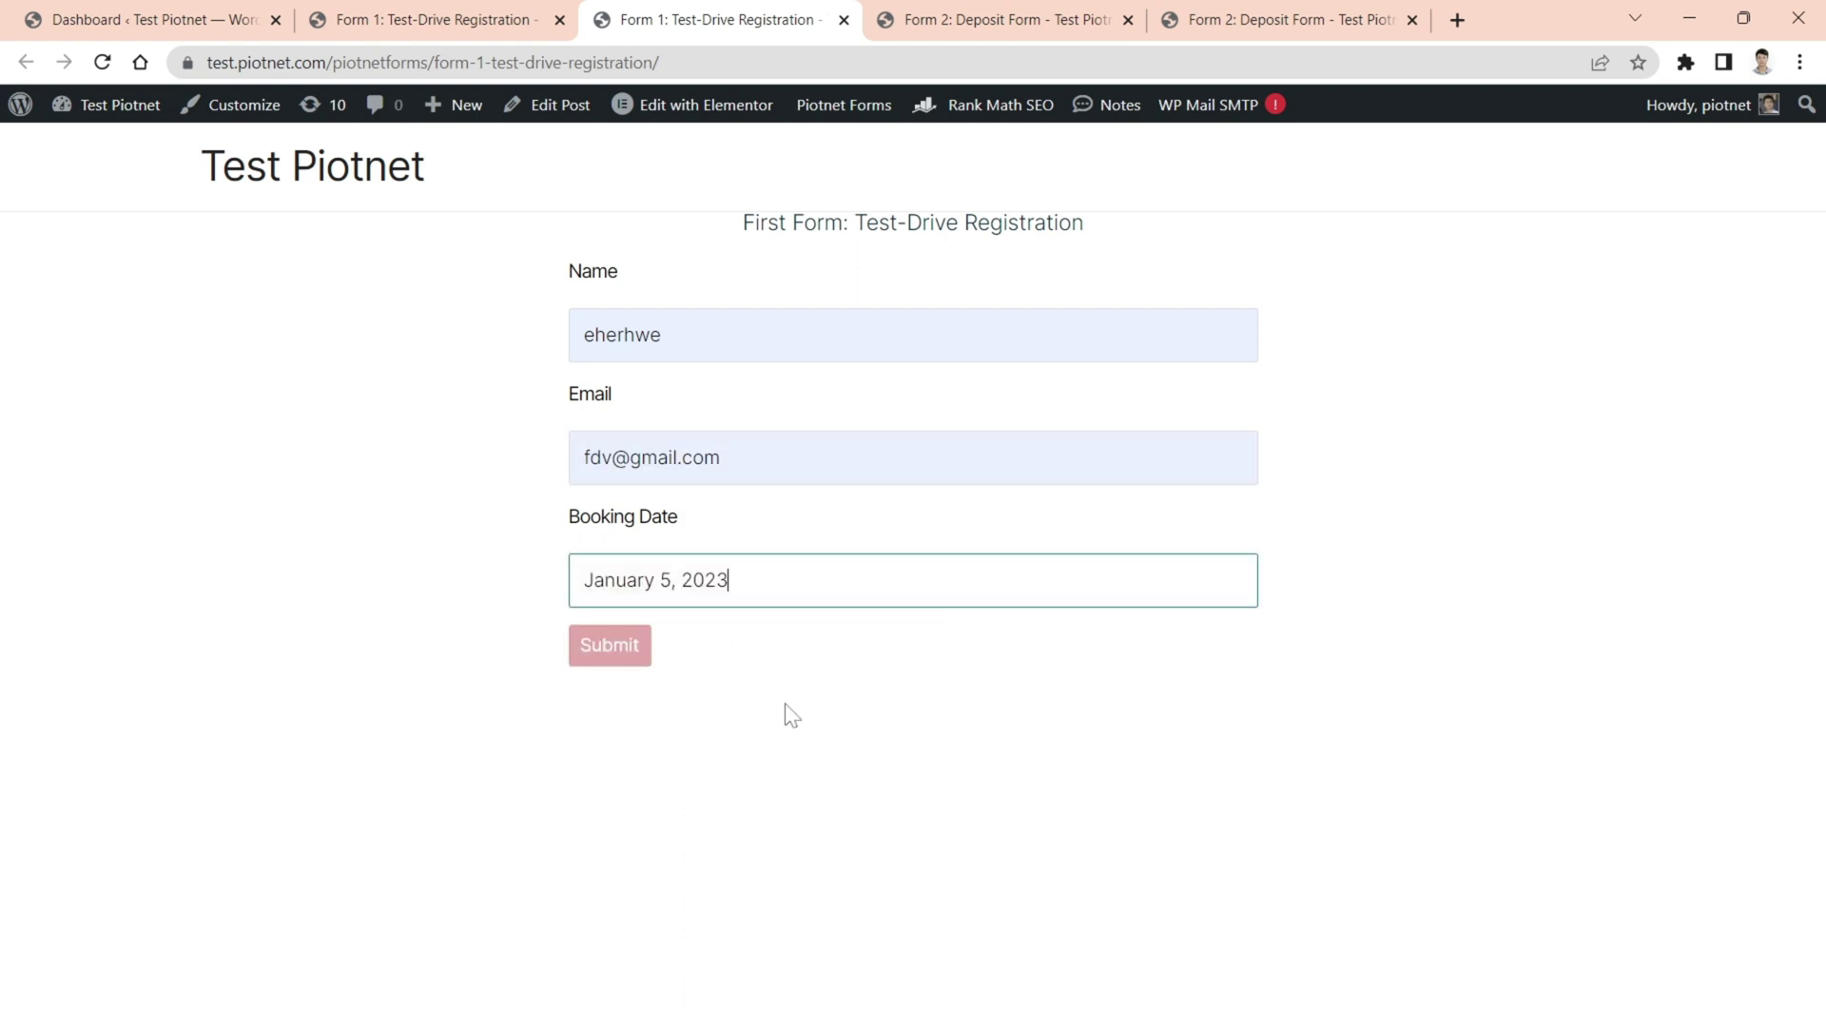
left_click(620, 661)
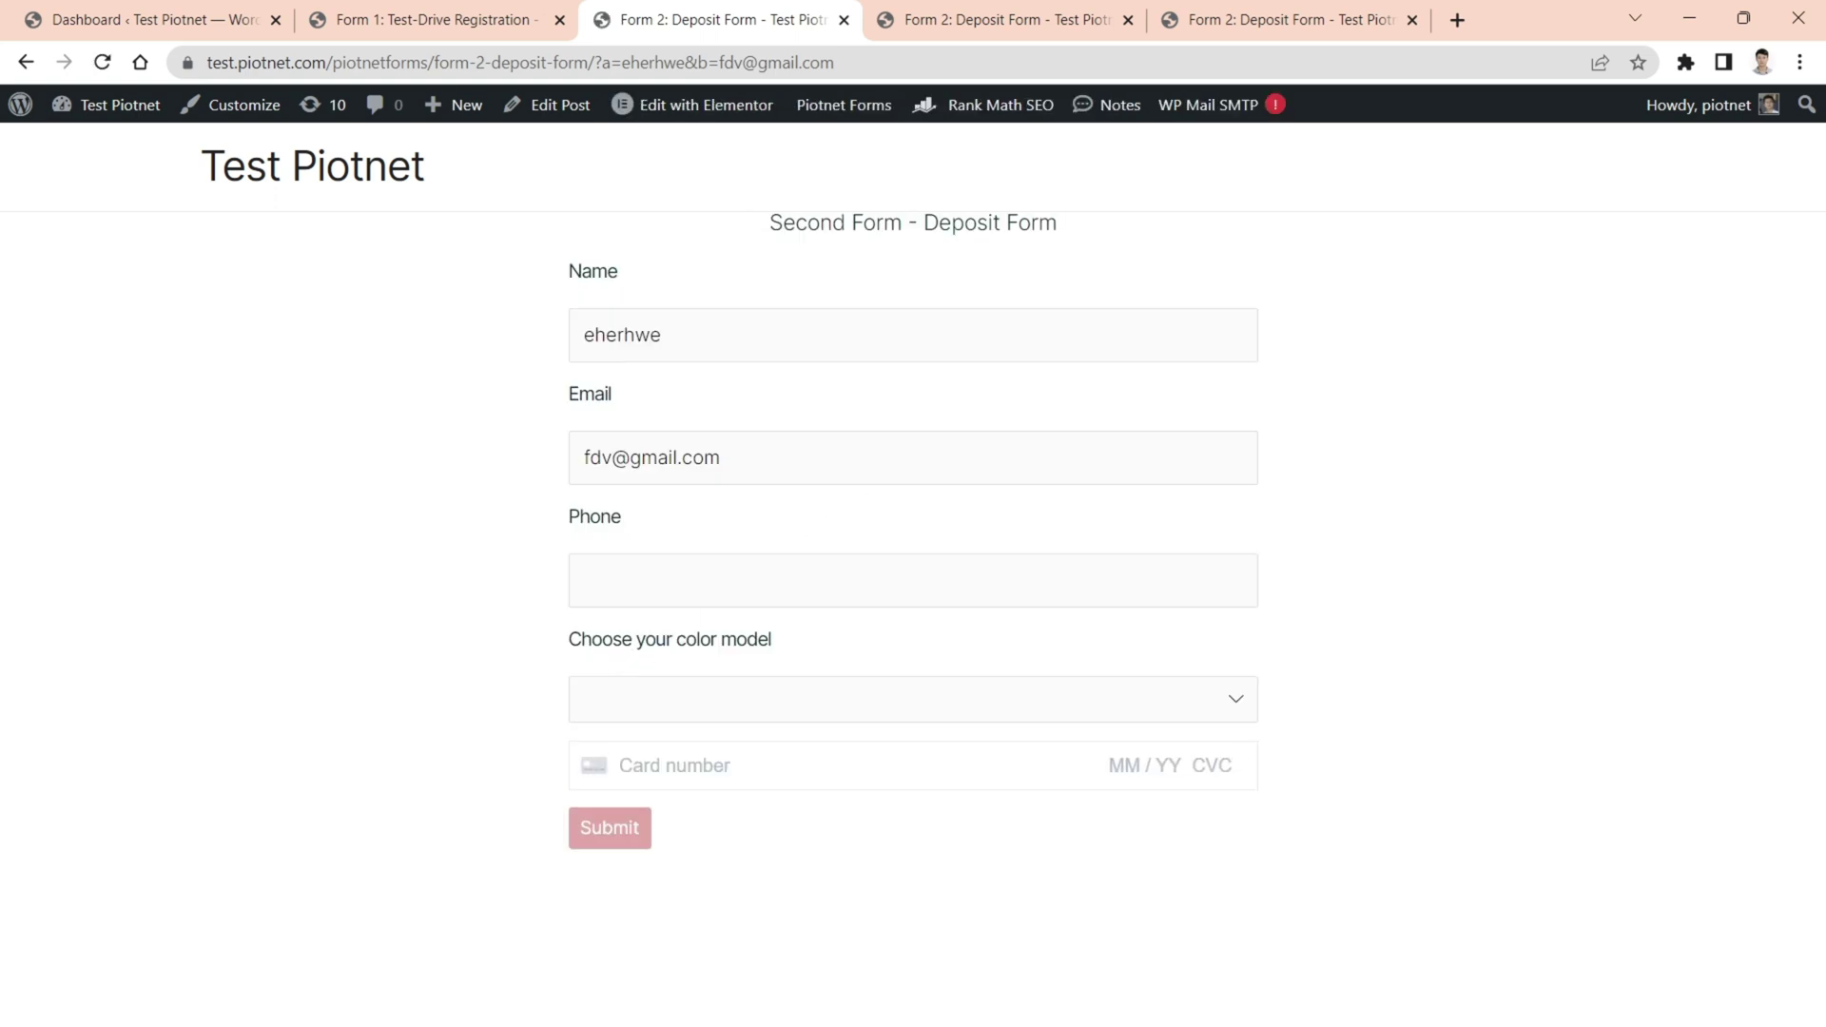
left_click(721, 457)
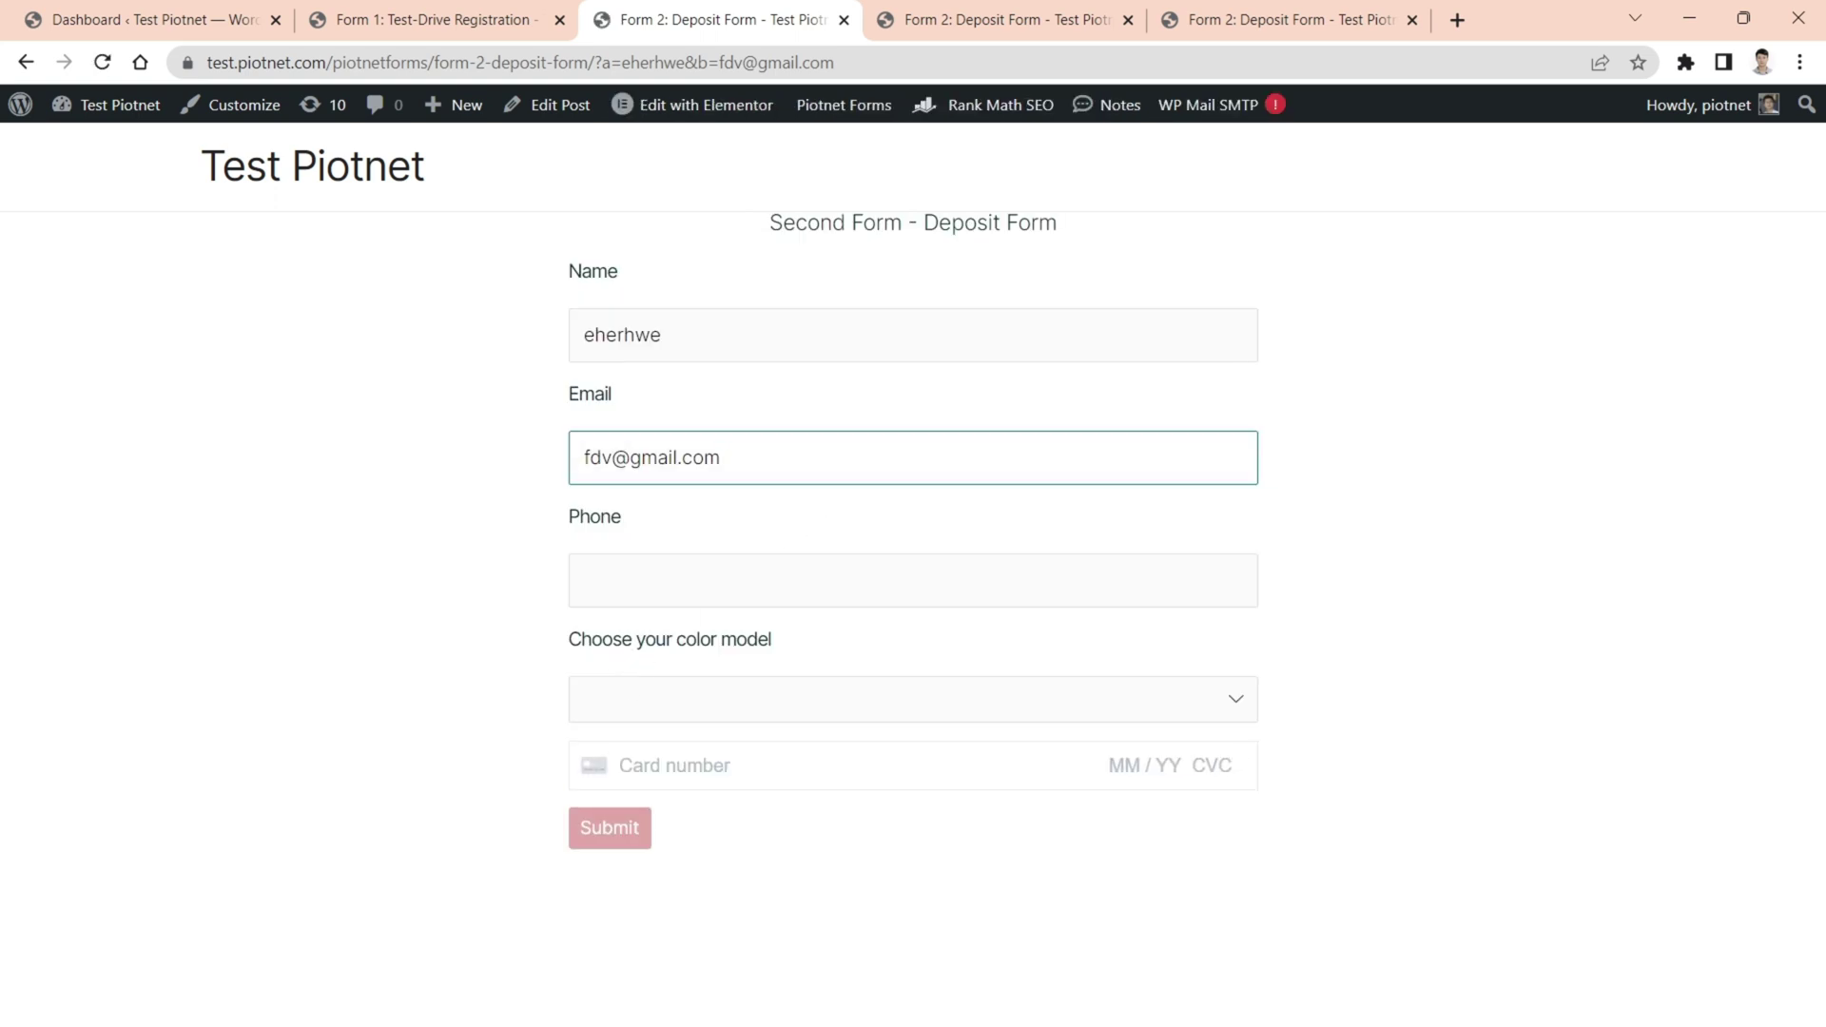